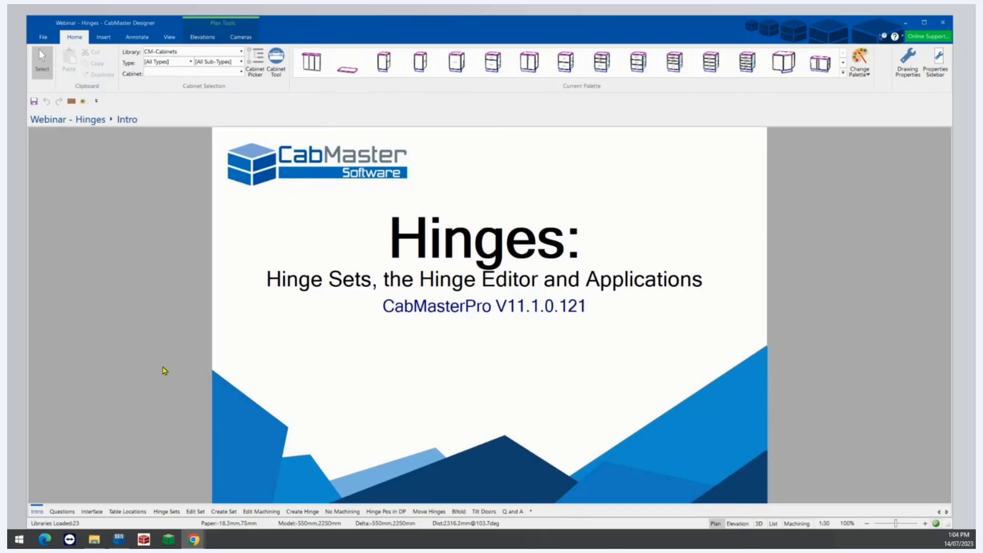
Go through the Questions and Interface pages of the drawing to the Table Locations page
click(62, 511)
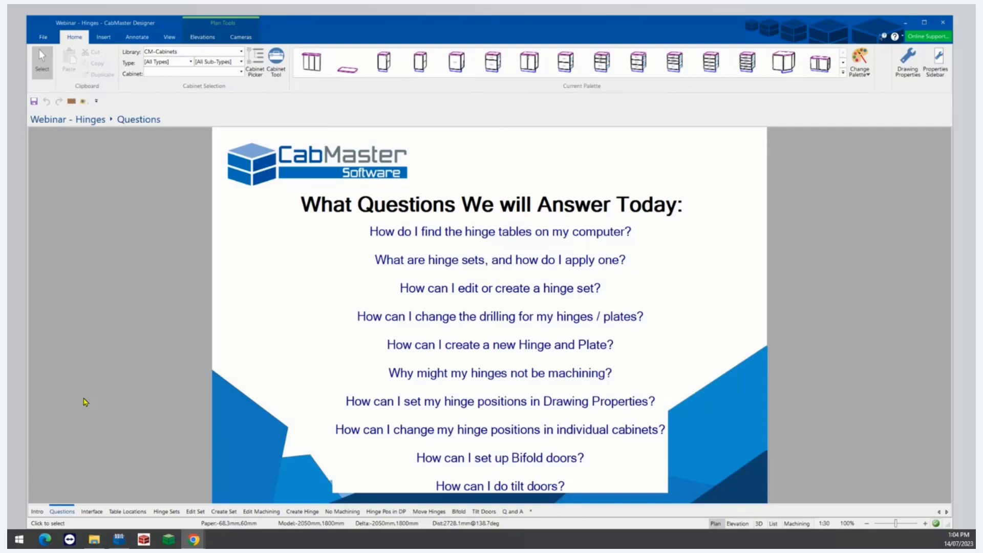
click(93, 512)
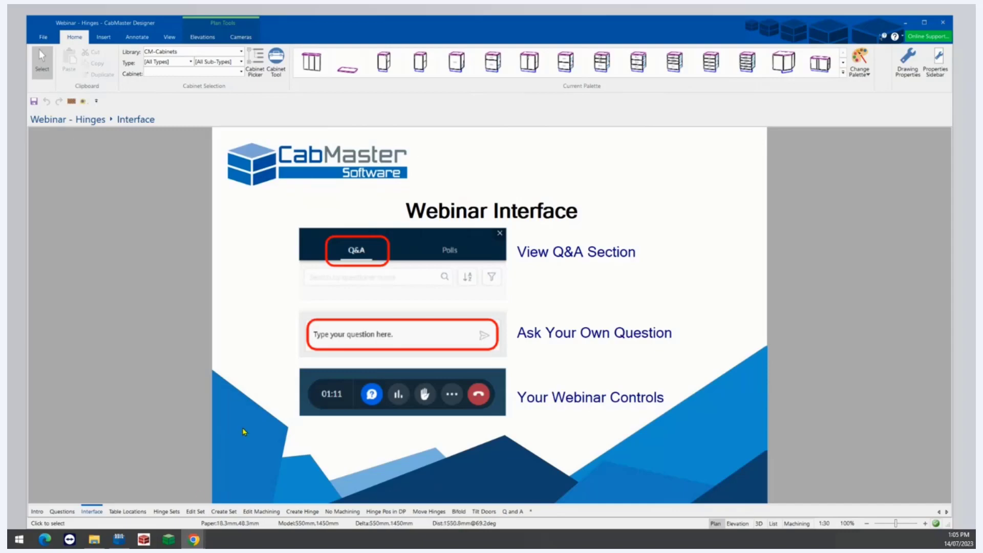
click(125, 512)
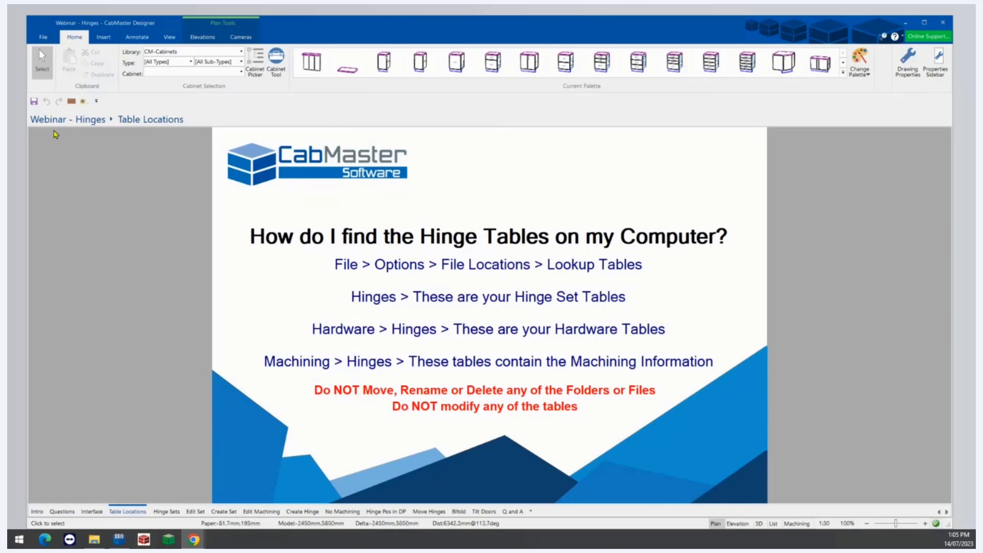
Open the file locations in the program options and select the Lookup Tables path
click(43, 38)
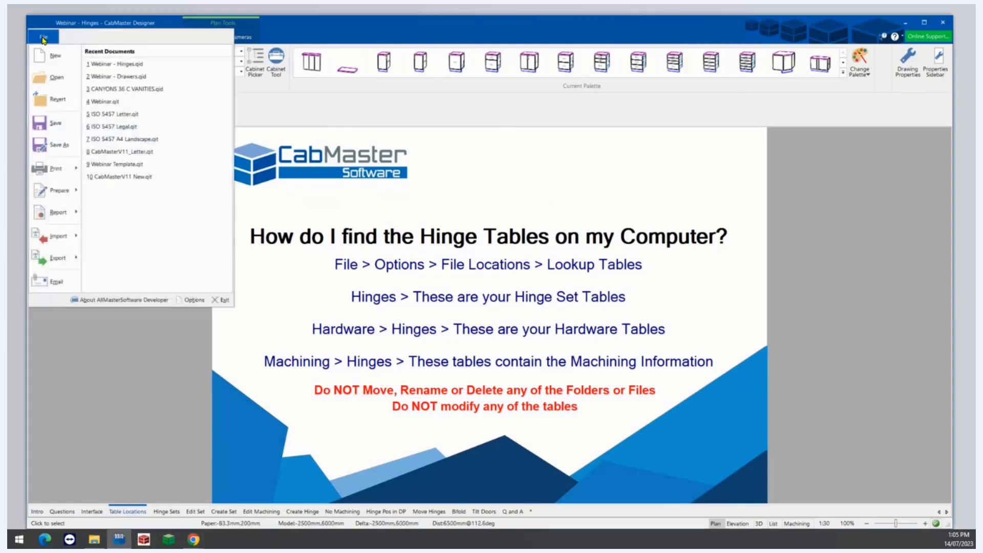
click(196, 299)
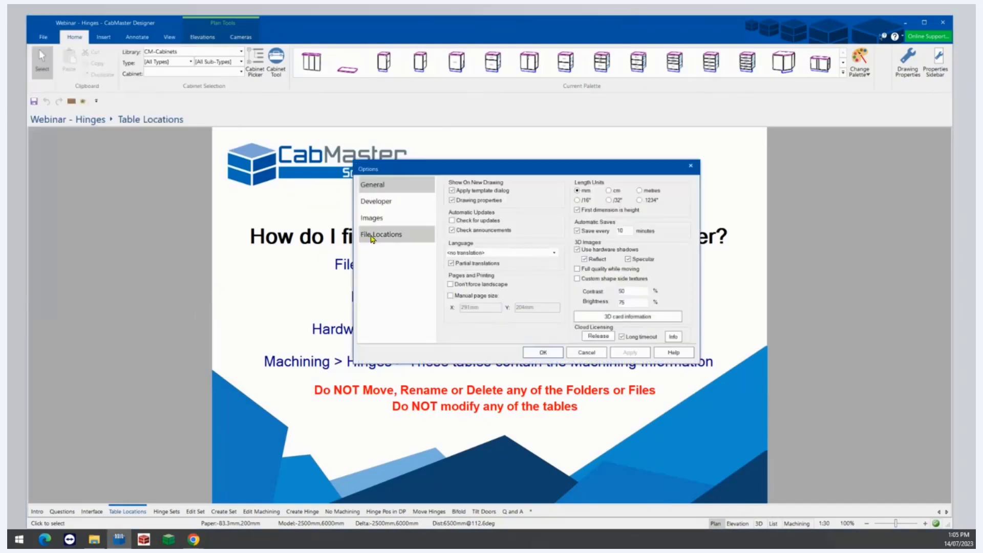
click(371, 238)
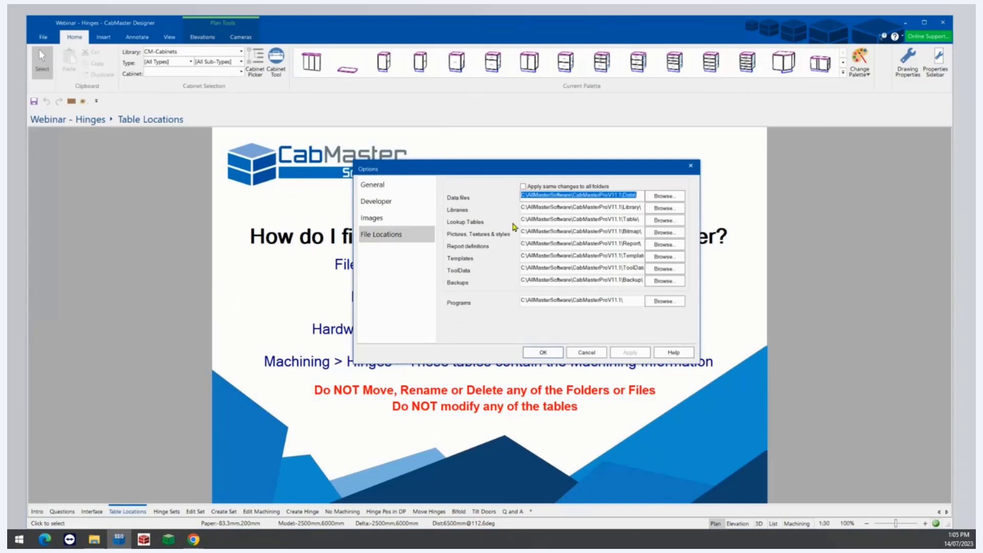
click(544, 222)
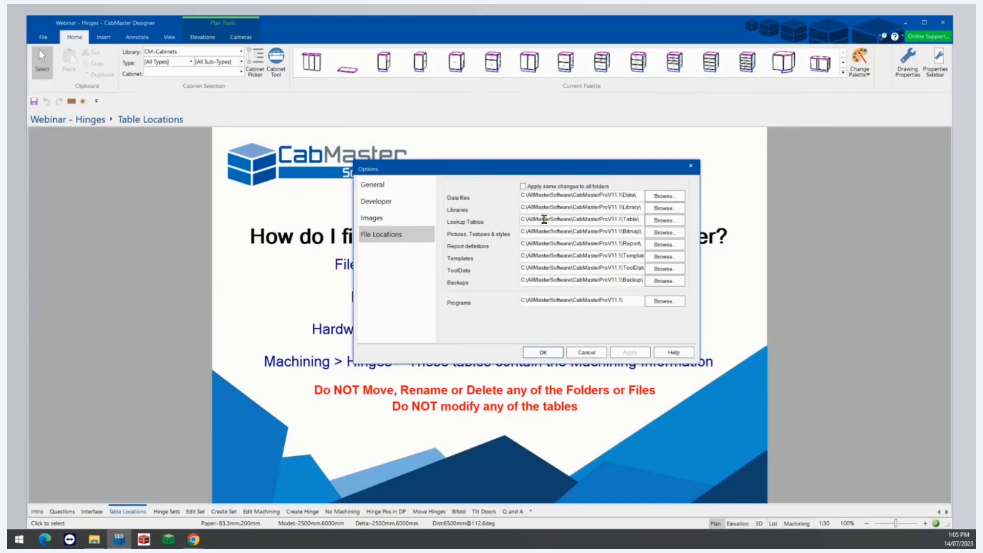
double_click(544, 219)
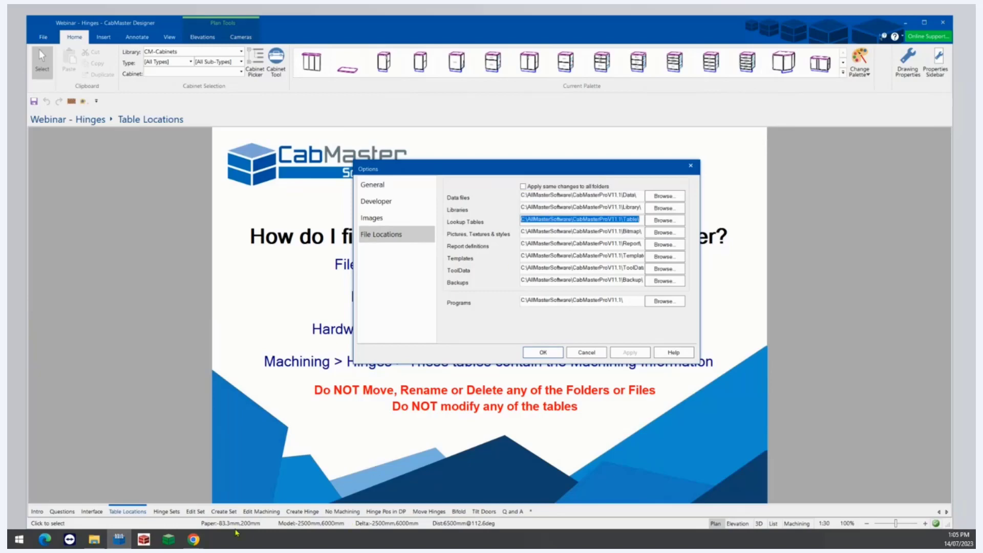
Switch to File Explorer and go to the folder C:\AllMasterSoftware\CabMasterProV11.1\Table\
click(94, 540)
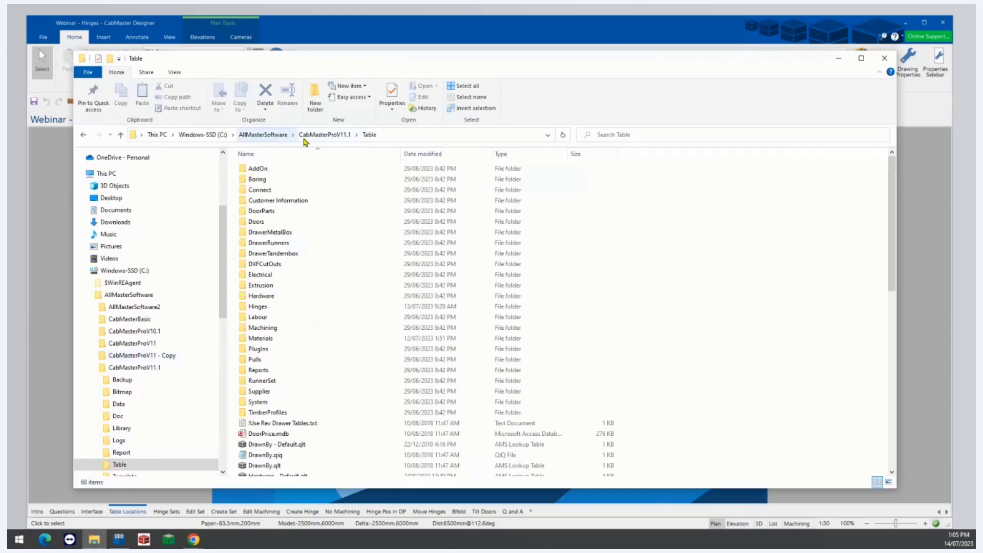
click(401, 138)
click(401, 137)
text(\)
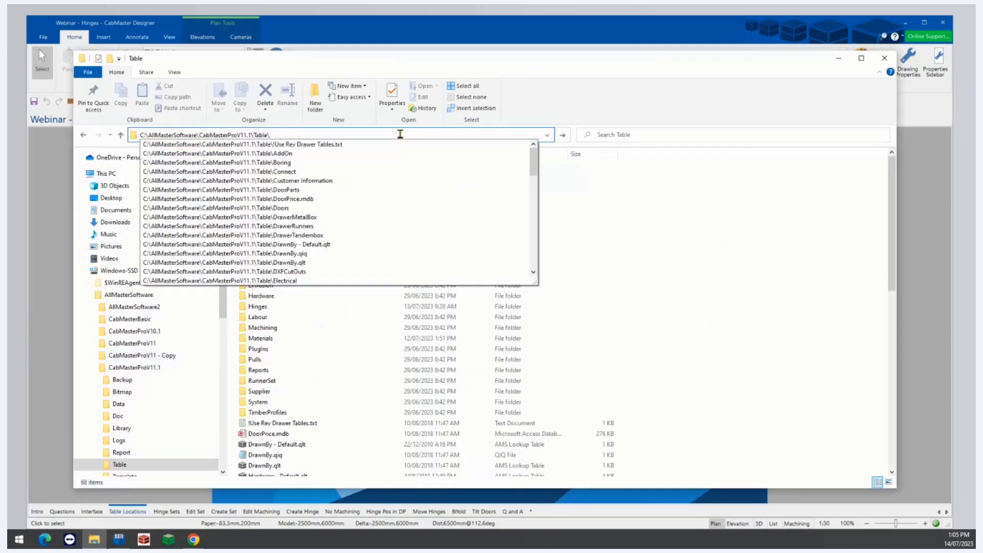
key(Return)
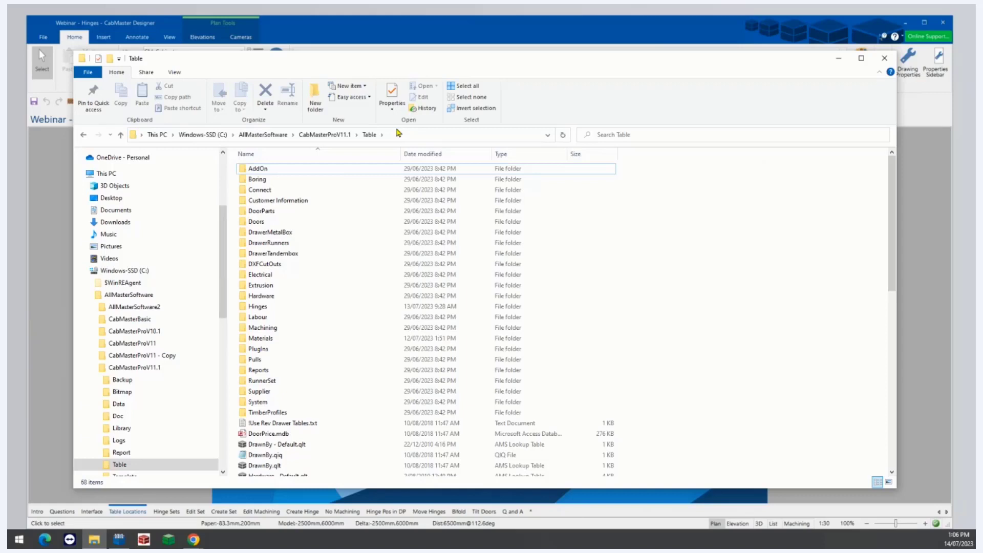
View the hinge set tables in the Hinges folder and the hardware tables in the Hinges subfolder of Hardware
click(266, 307)
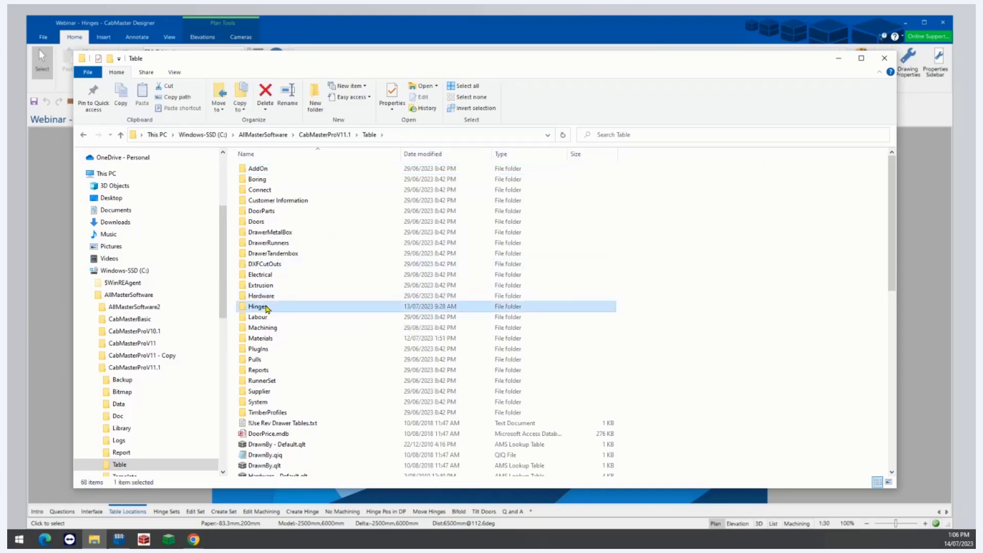
double_click(266, 307)
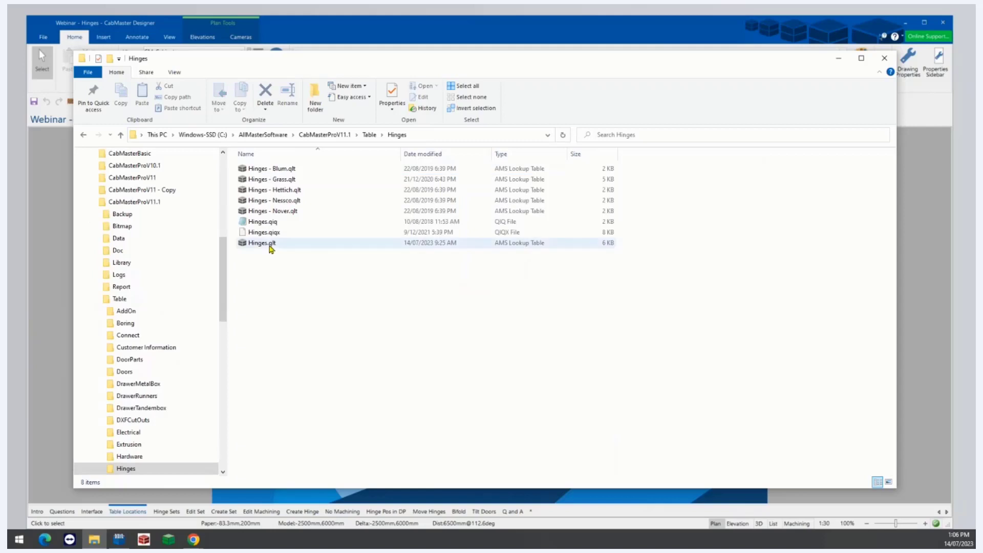
click(370, 136)
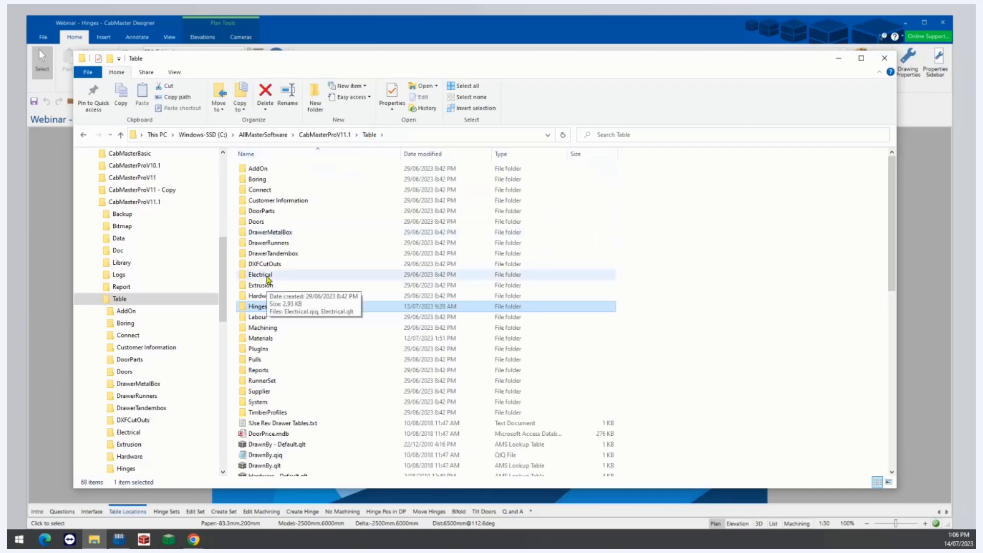
double_click(261, 296)
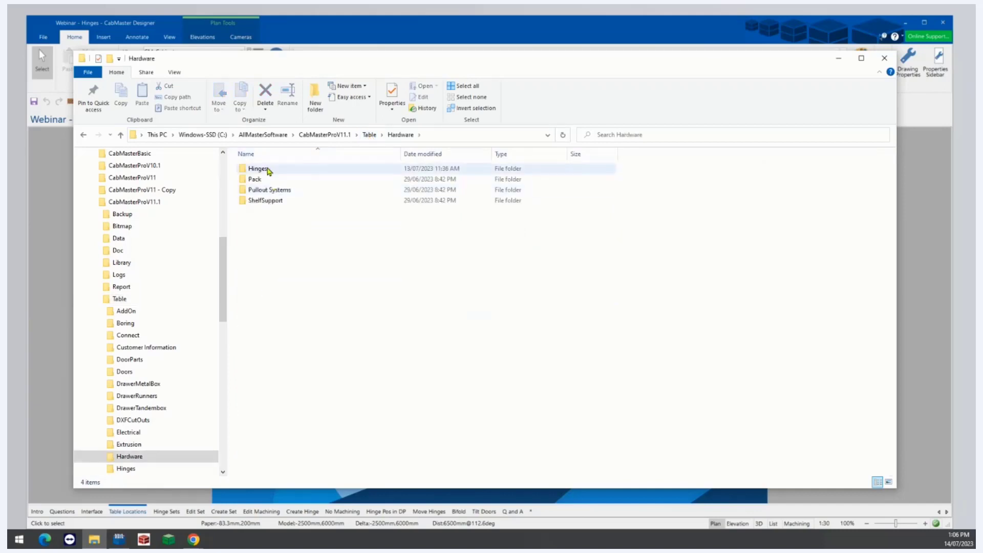
double_click(257, 169)
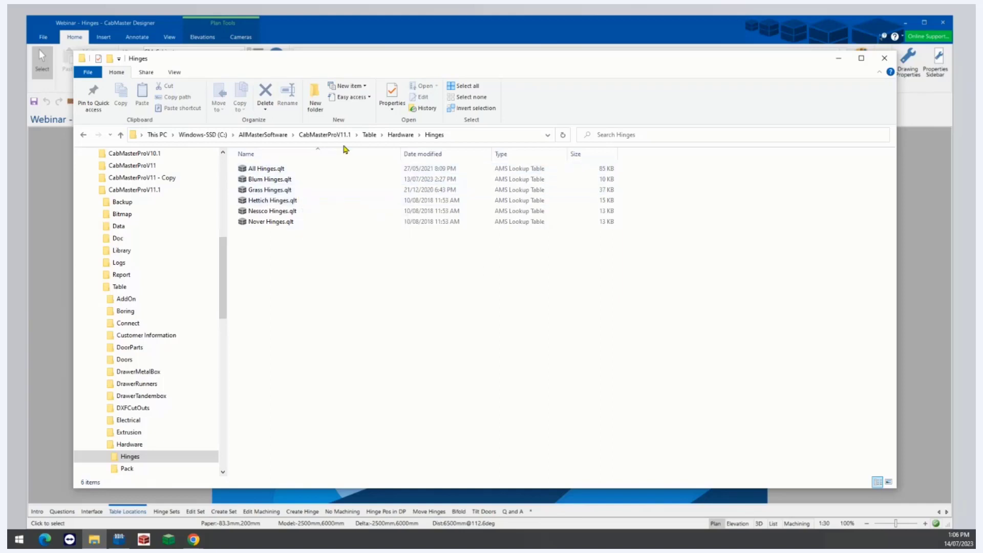
View the machining tables in the Hinges subfolder of the Machining folder inside Table
click(379, 136)
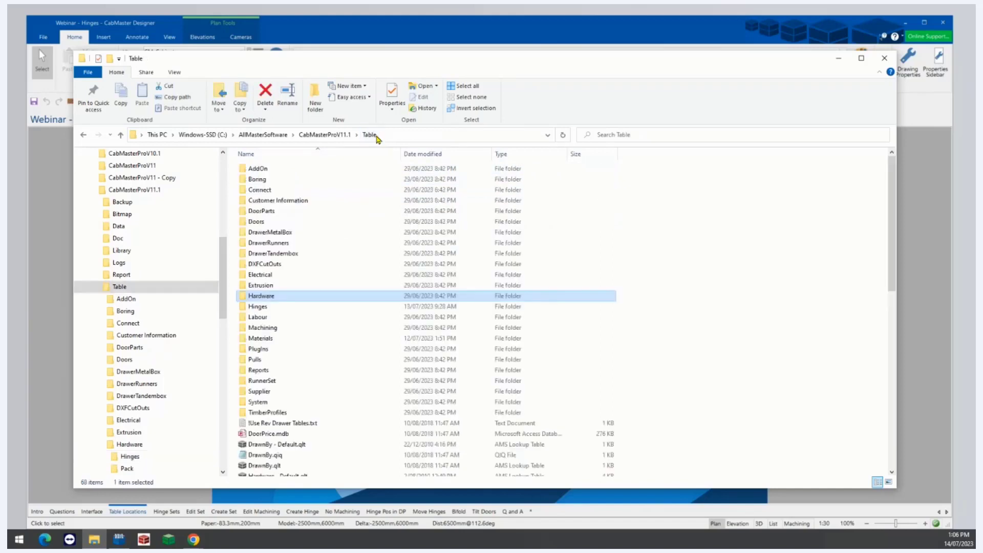
double_click(275, 327)
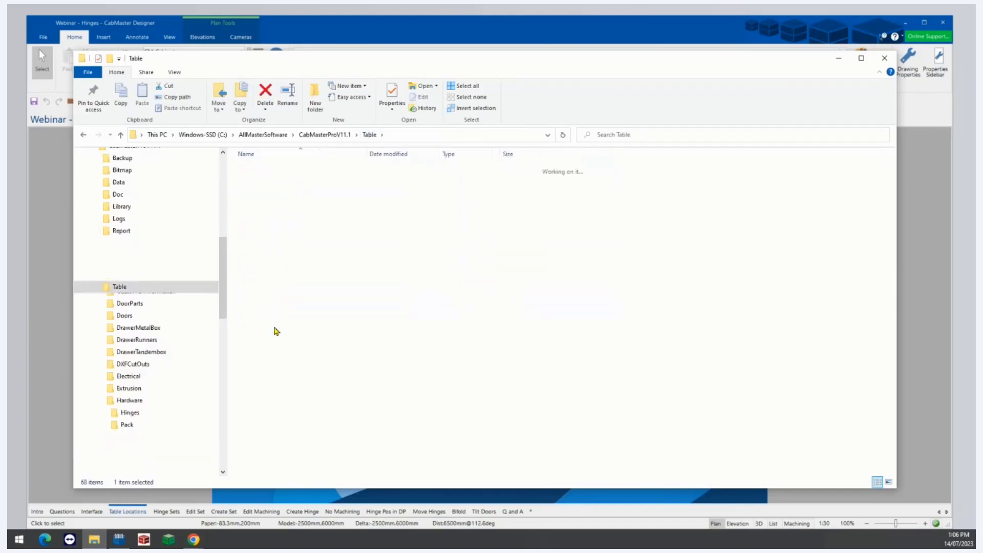
double_click(260, 211)
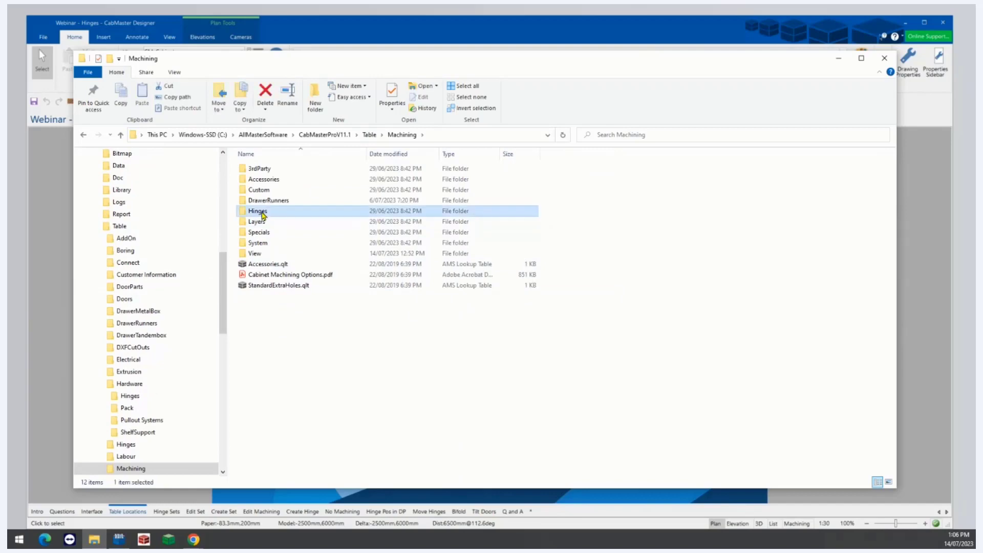
scroll(300, 259, down, 2)
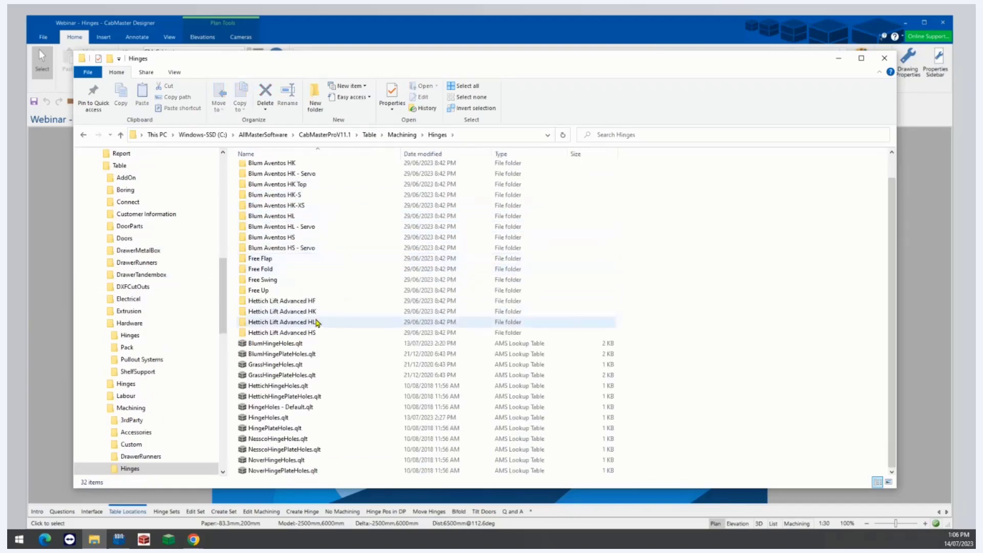
mouse_move(316, 323)
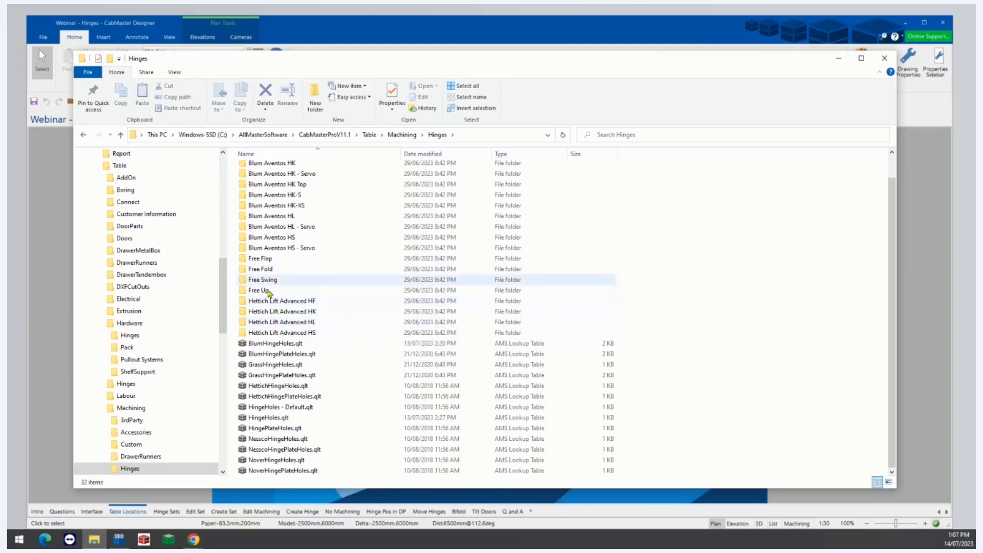
Switch back to CabMaster, close the program options and show the Hinge Sets page
click(51, 347)
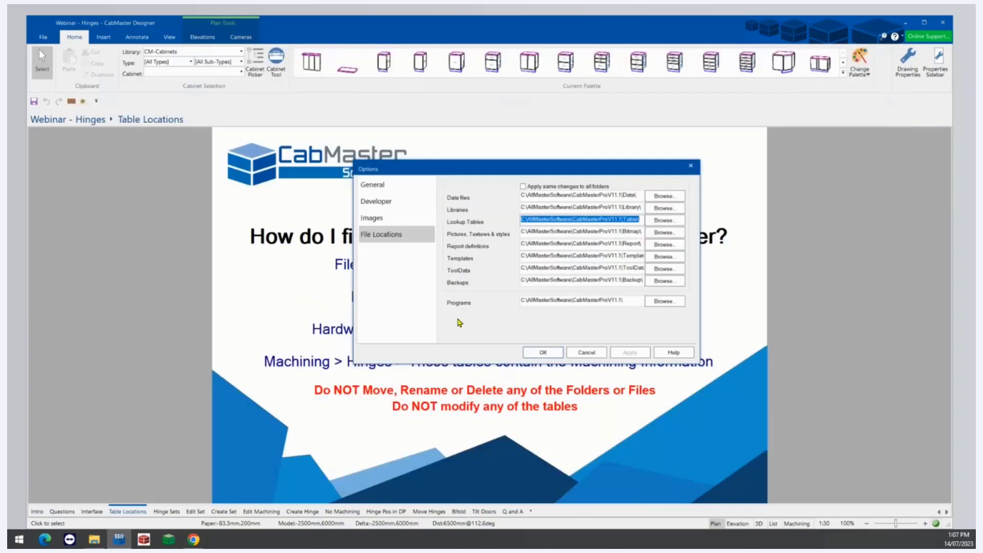
click(544, 353)
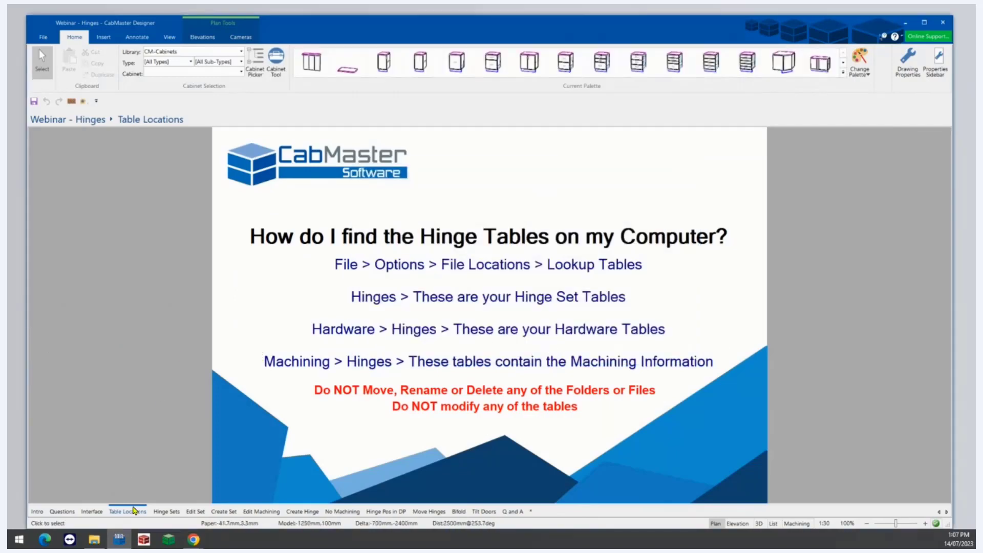
click(168, 511)
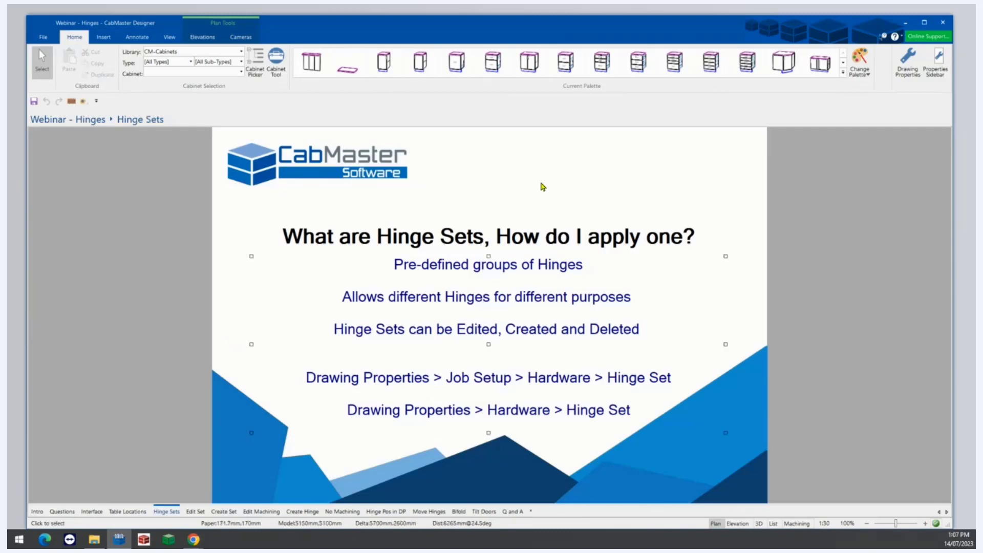
View the available hinge sets in the Job Setup hardware settings of the drawing properties
click(910, 62)
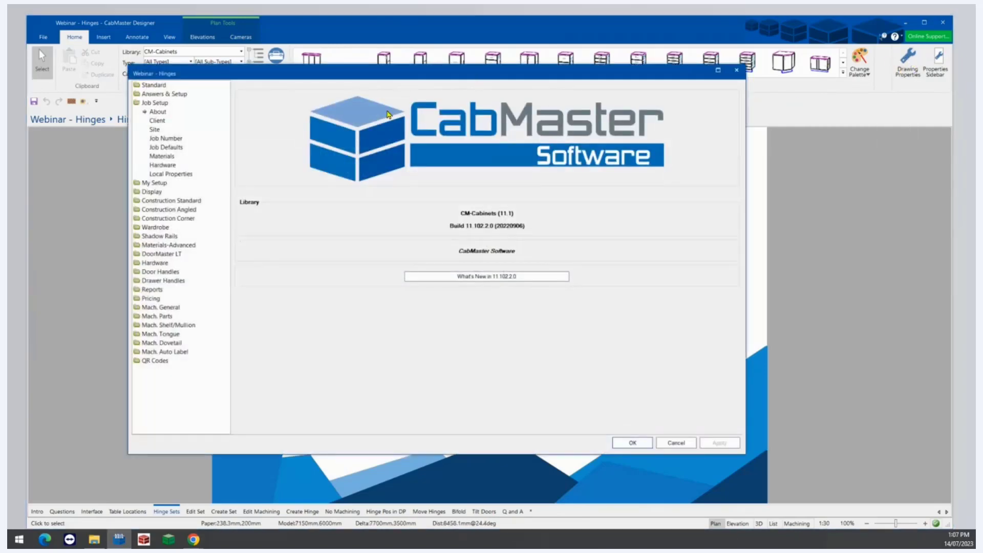
click(154, 104)
click(163, 165)
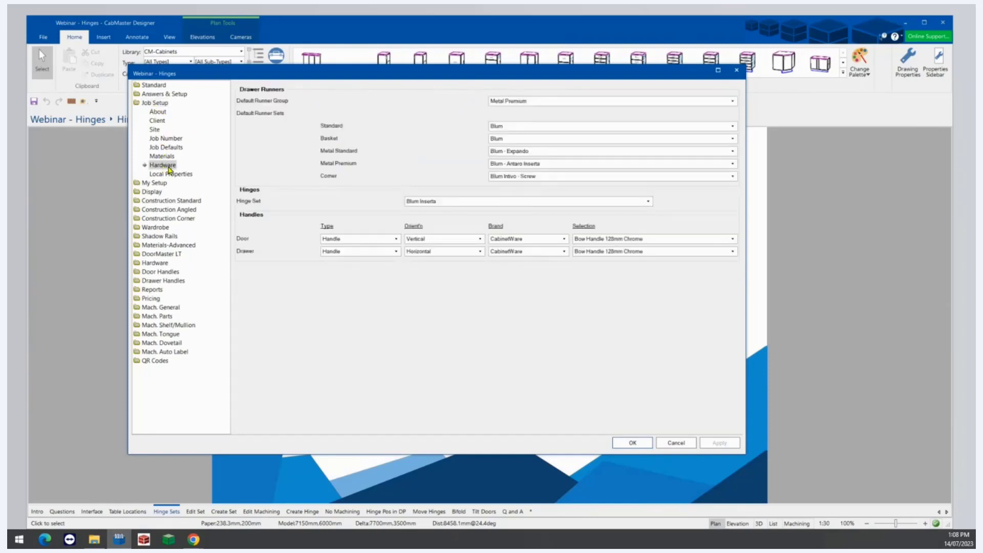
click(450, 202)
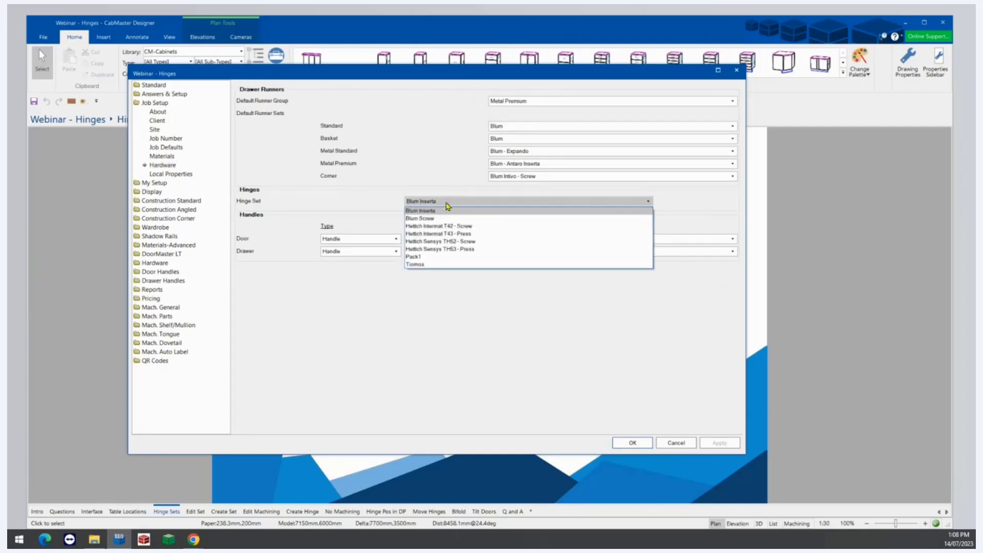
click(457, 321)
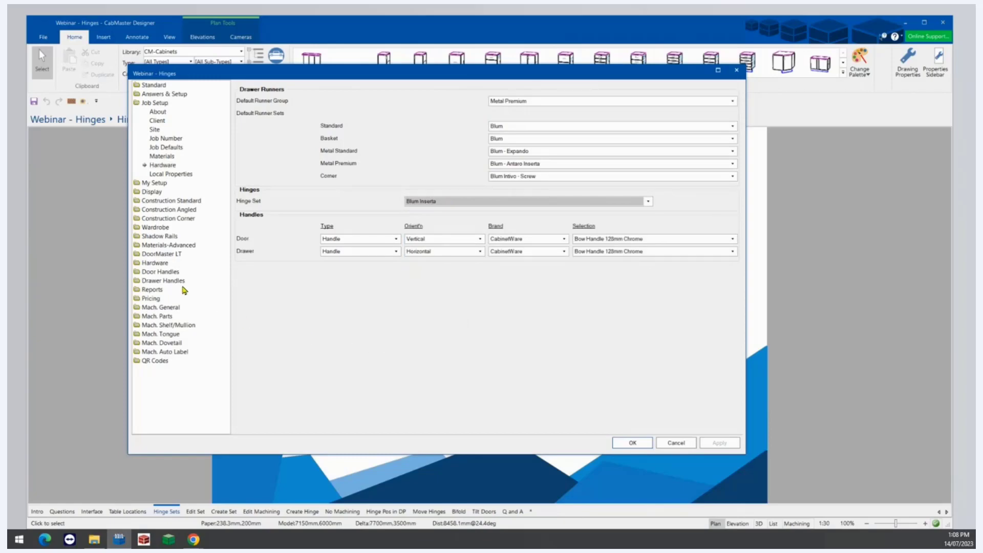
View the hinge set choices on the Hinge Set page of the Hardware properties, and close the drawing properties
click(156, 264)
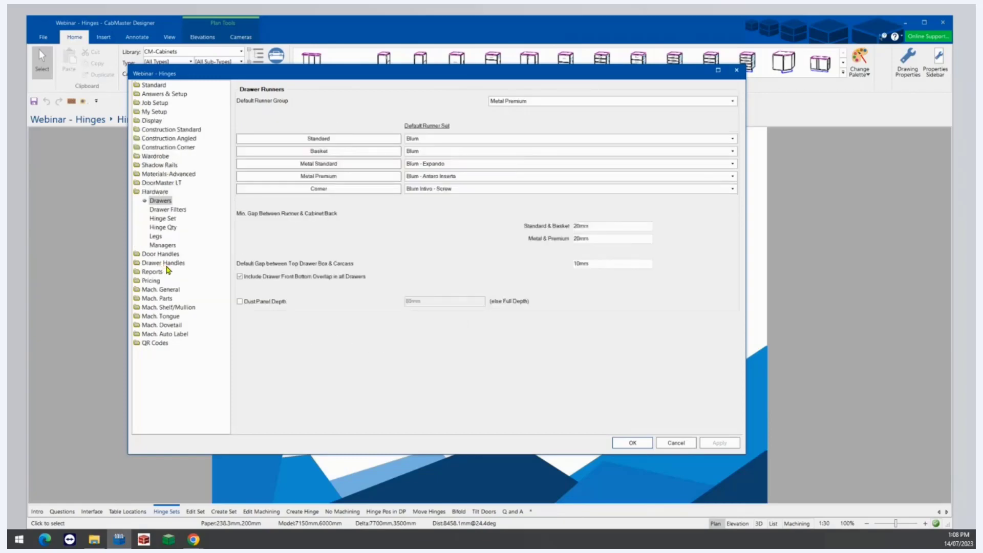
click(170, 211)
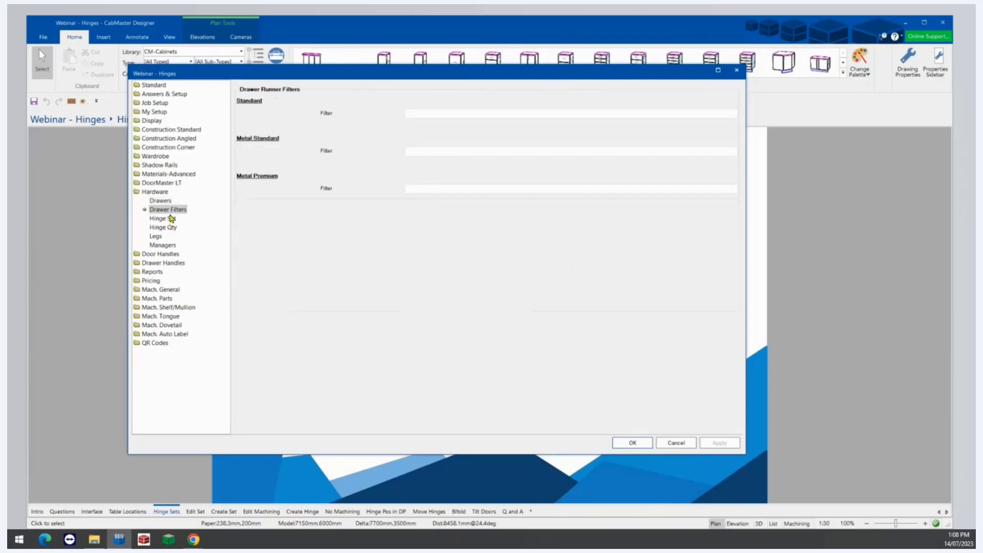
click(162, 219)
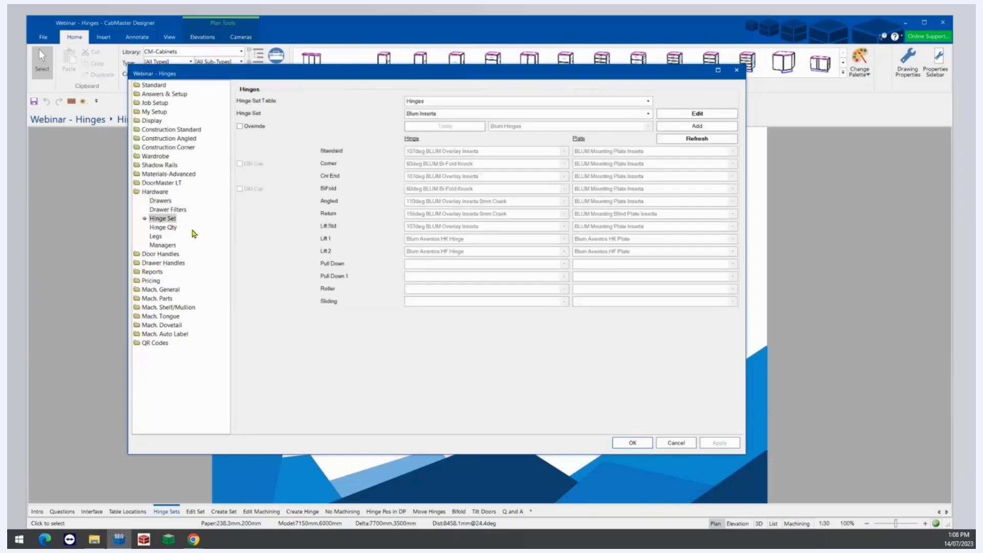
click(451, 115)
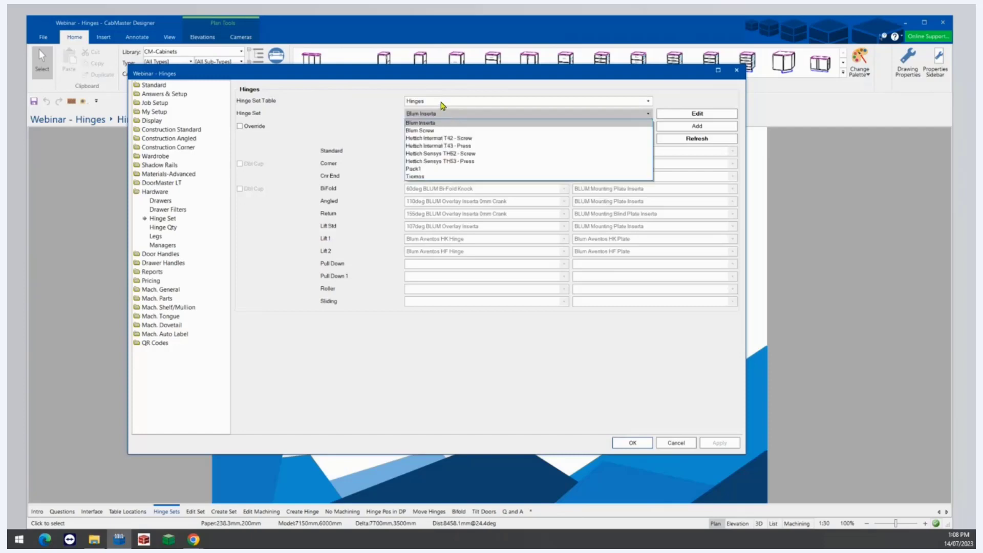
click(737, 75)
click(738, 76)
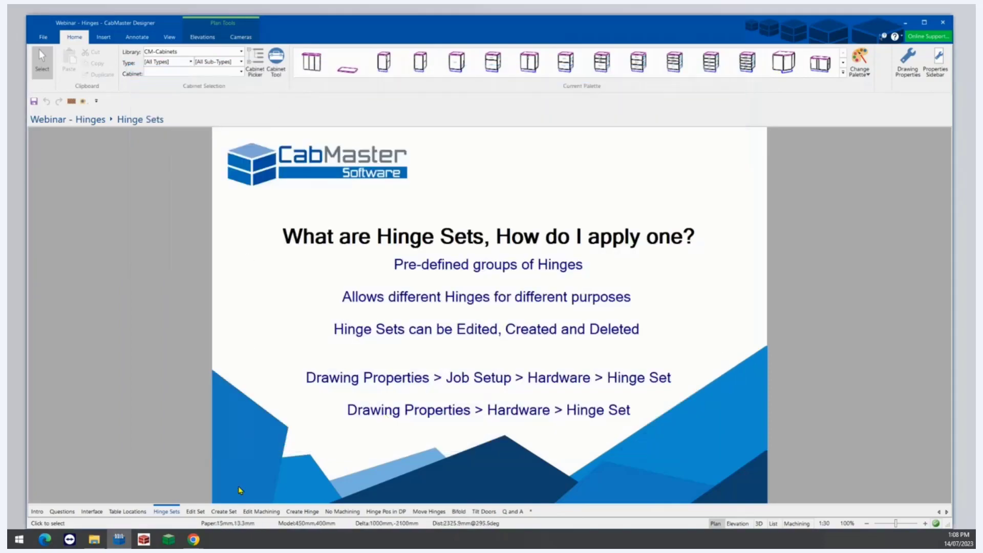
Show the Edit Set page, then open the Hardware hinge set editor from the drawing properties and select the Blum Screw set
click(195, 512)
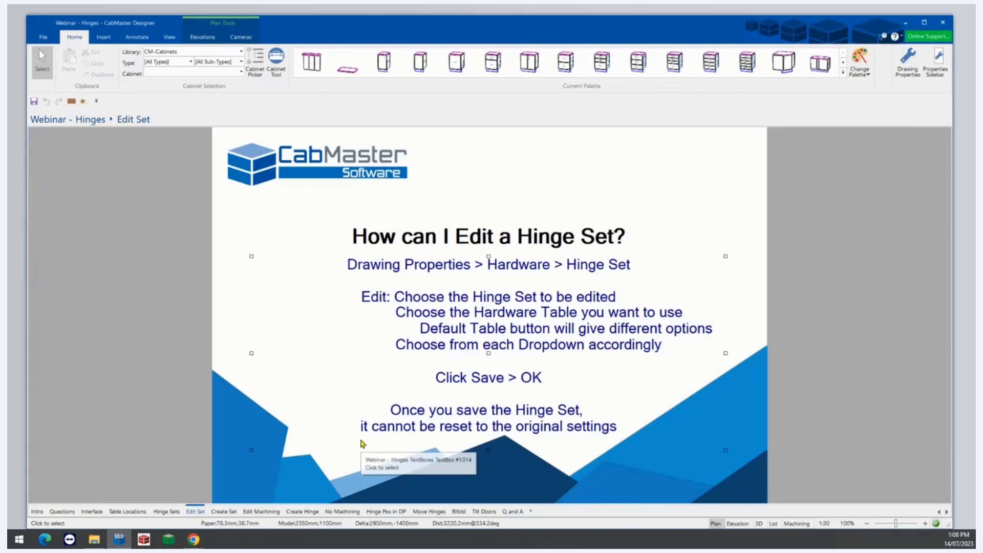
click(906, 69)
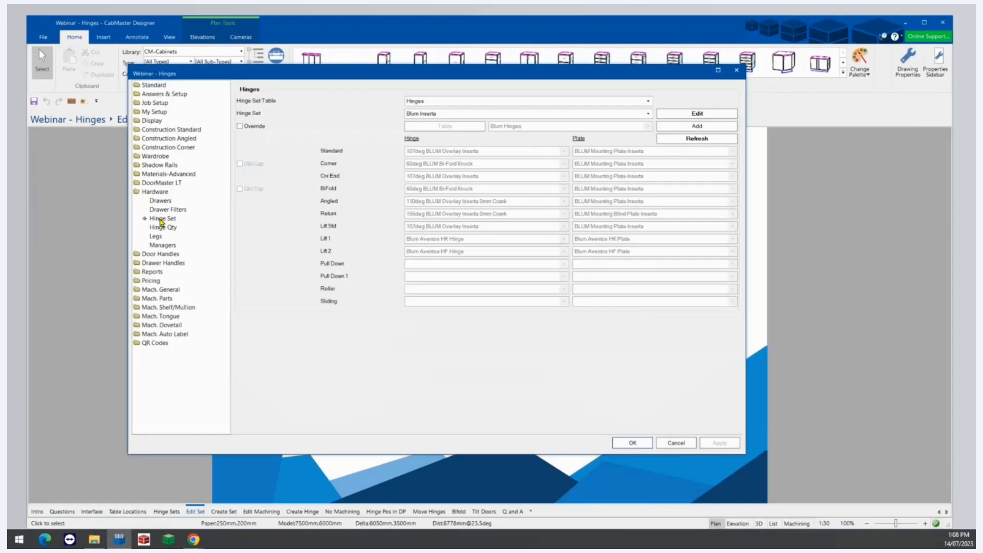
click(689, 113)
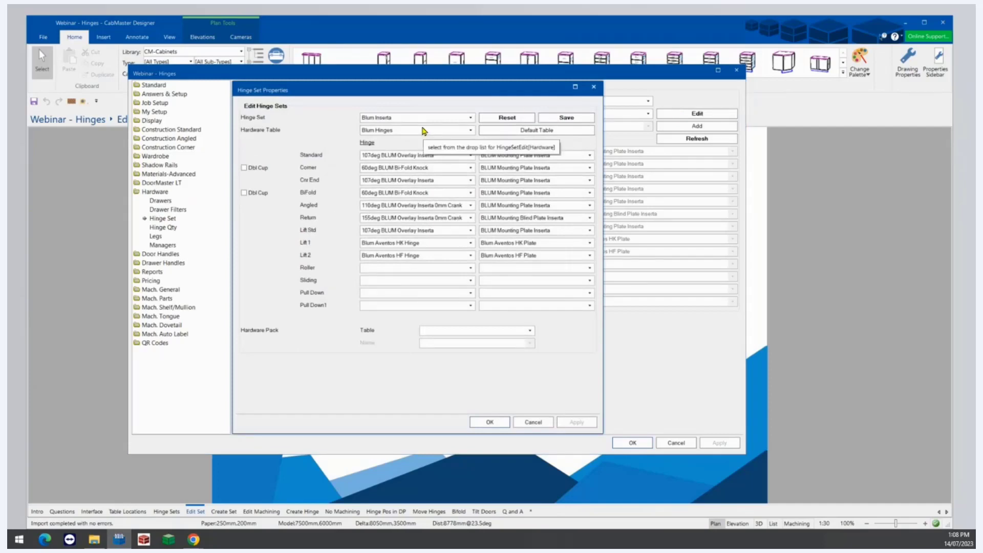
click(398, 118)
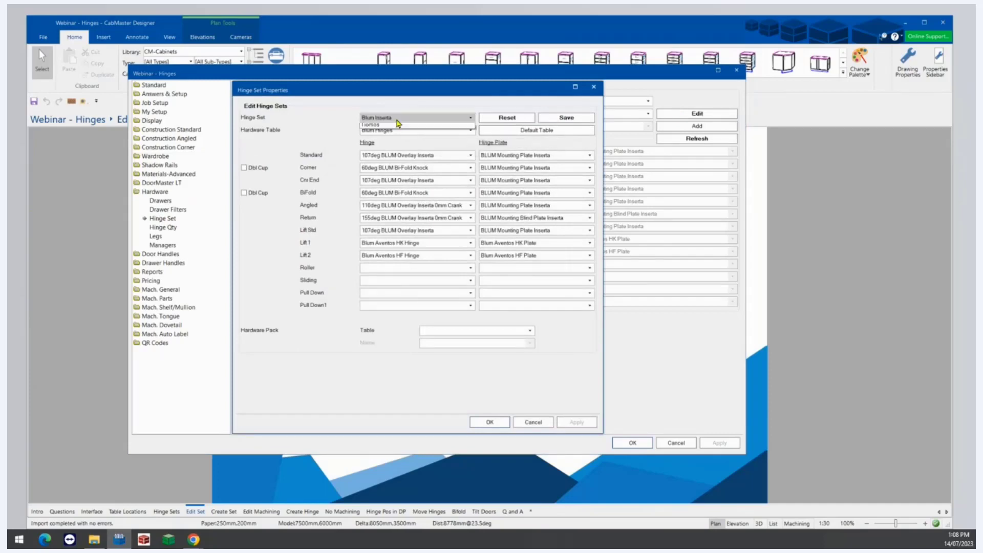
click(395, 135)
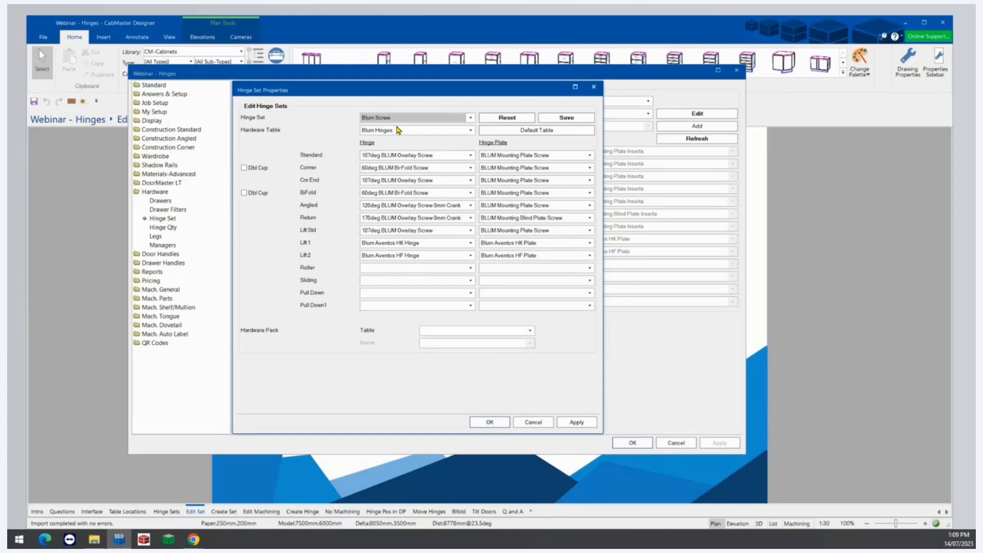
Examine the available hinge sets and hardware tables in the hinge set editor, keeping Blum Screw and Blum Hinges selected
click(433, 120)
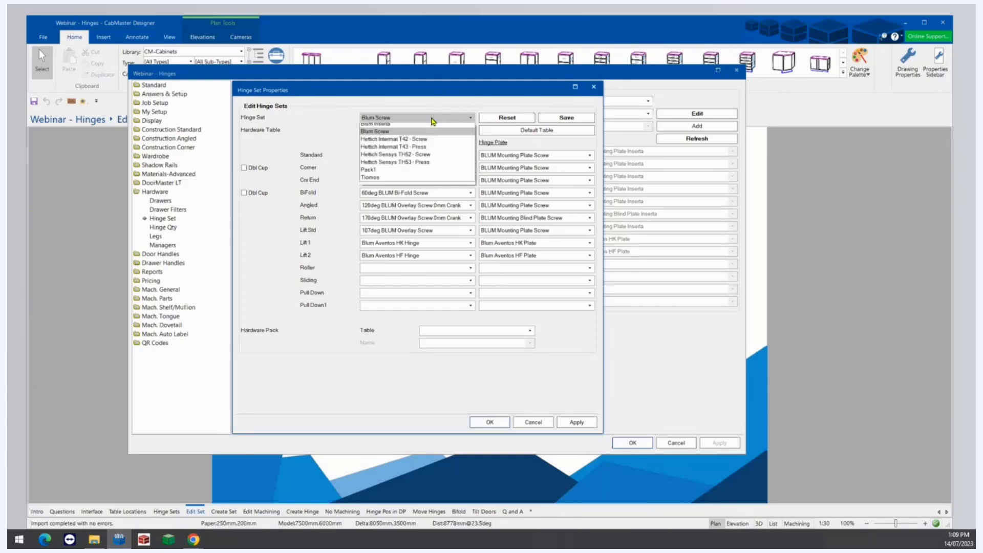
click(330, 131)
click(381, 119)
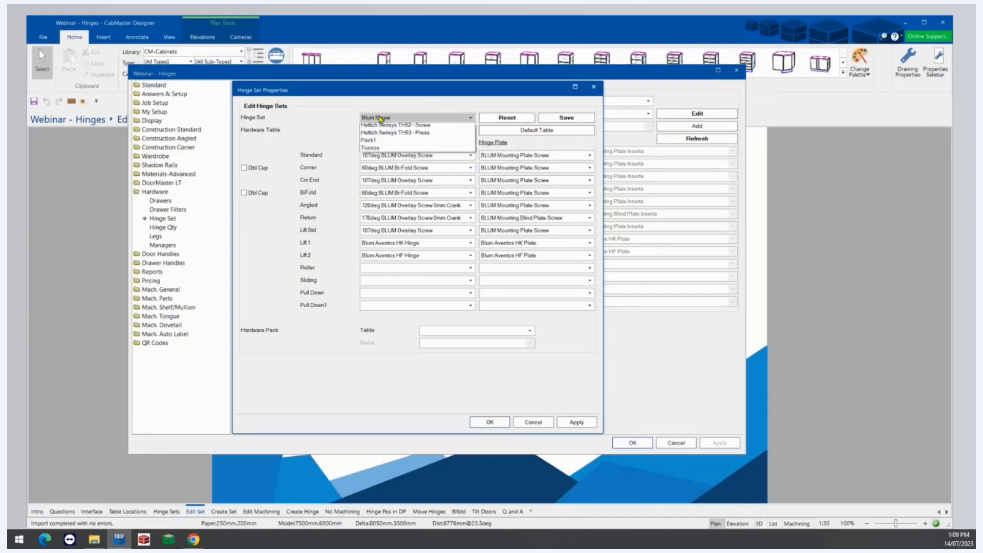
click(338, 132)
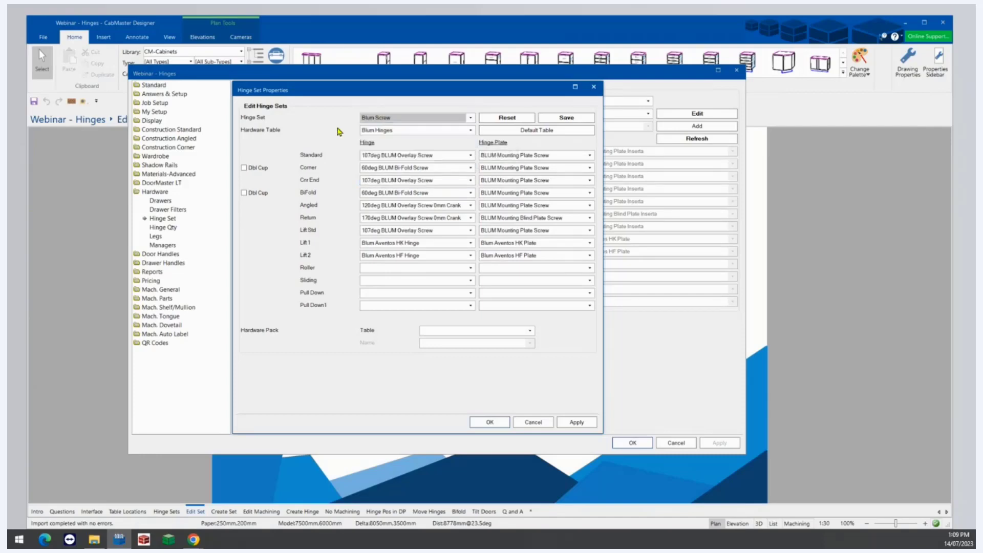
click(374, 131)
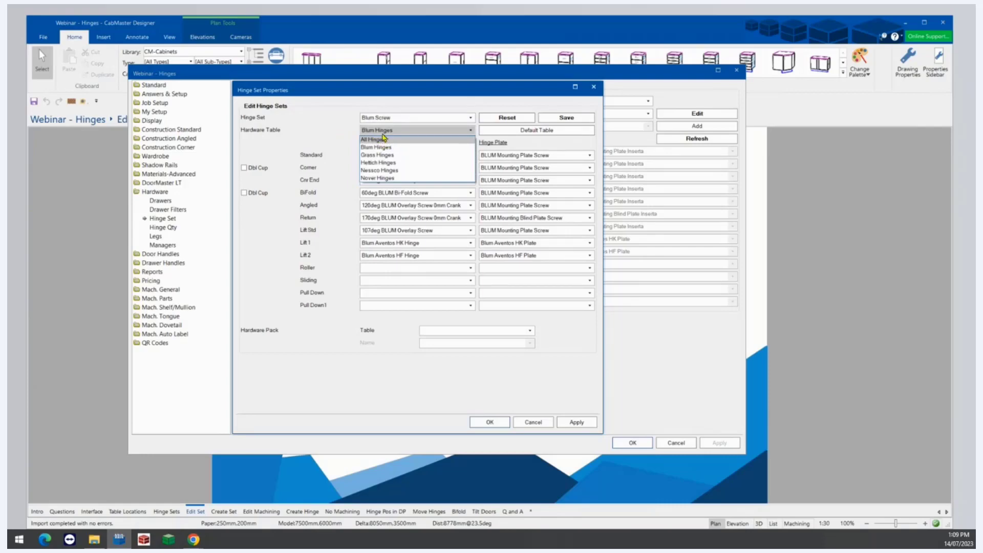
click(347, 127)
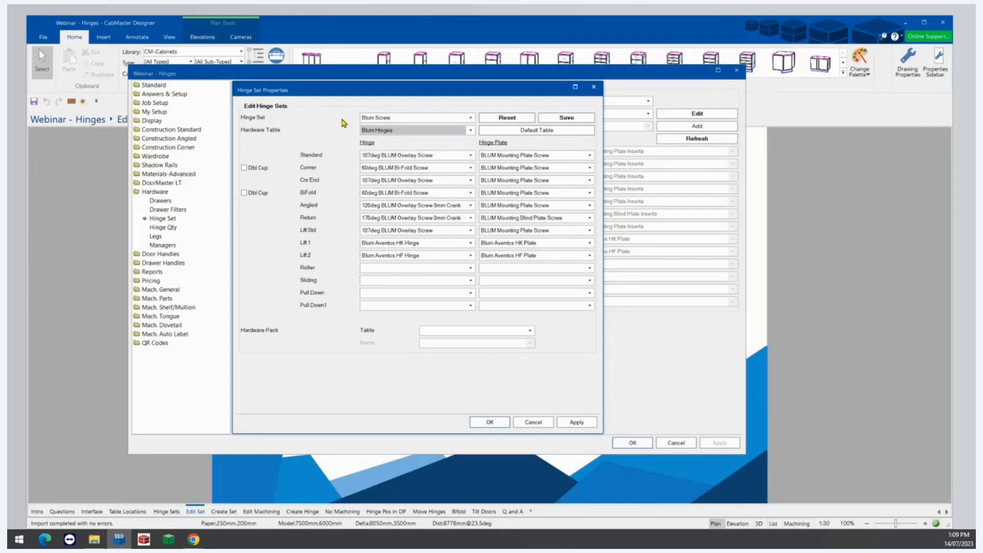
Switch the Blum Screw set to the default table and view the hinge choices for Standard and Corner
click(504, 131)
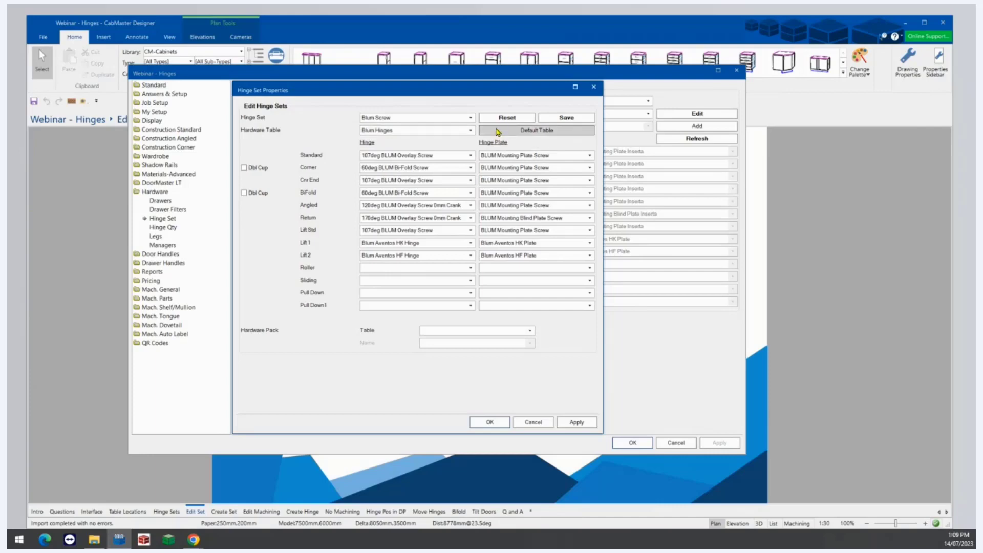
click(471, 155)
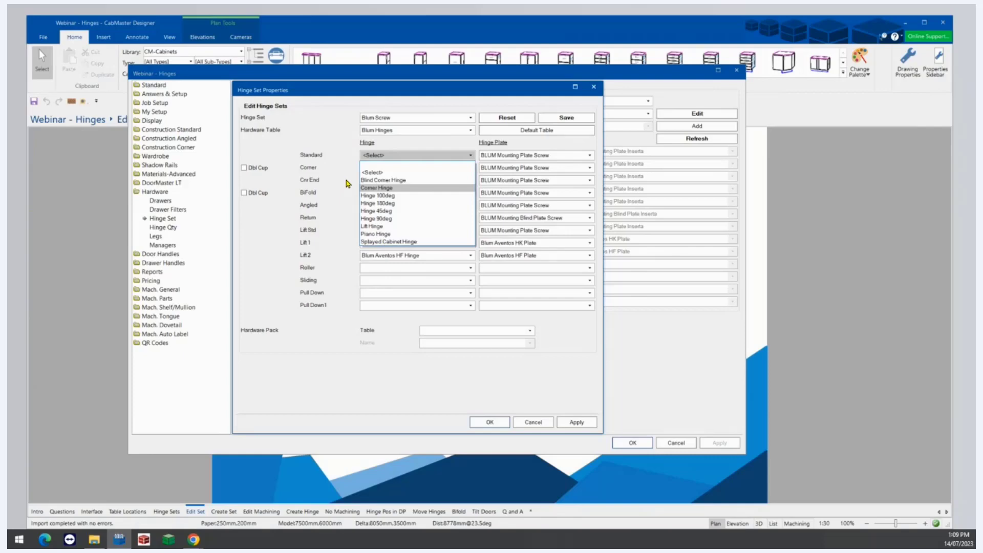
click(283, 226)
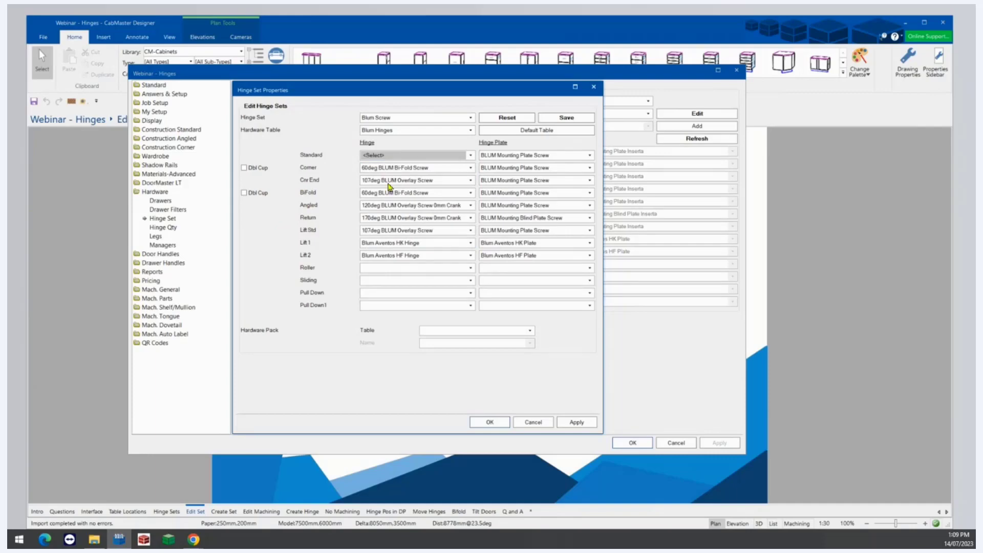
click(409, 168)
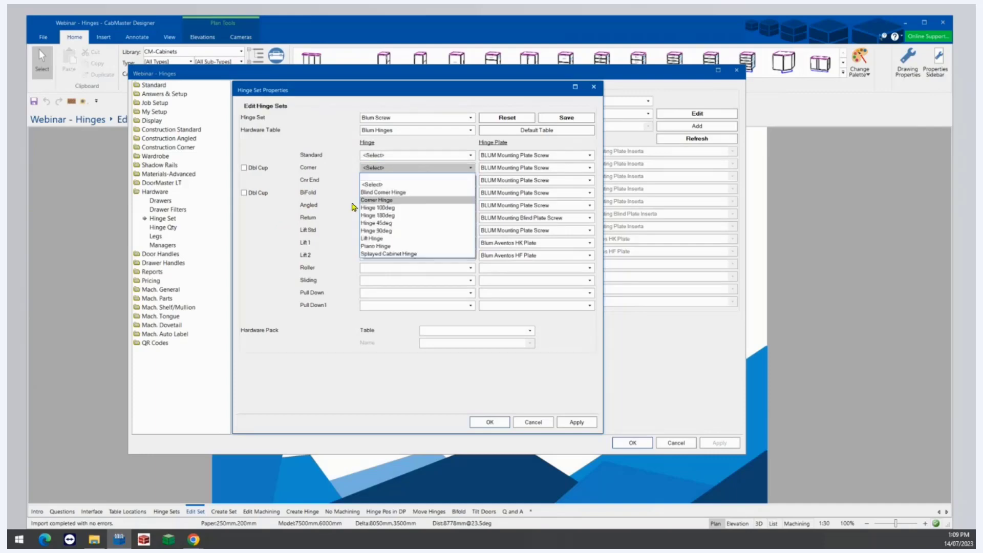
click(401, 137)
Set the hardware table back to Blum Hinges, view the Standard hinge choices, and close the editor and drawing properties without saving
click(401, 131)
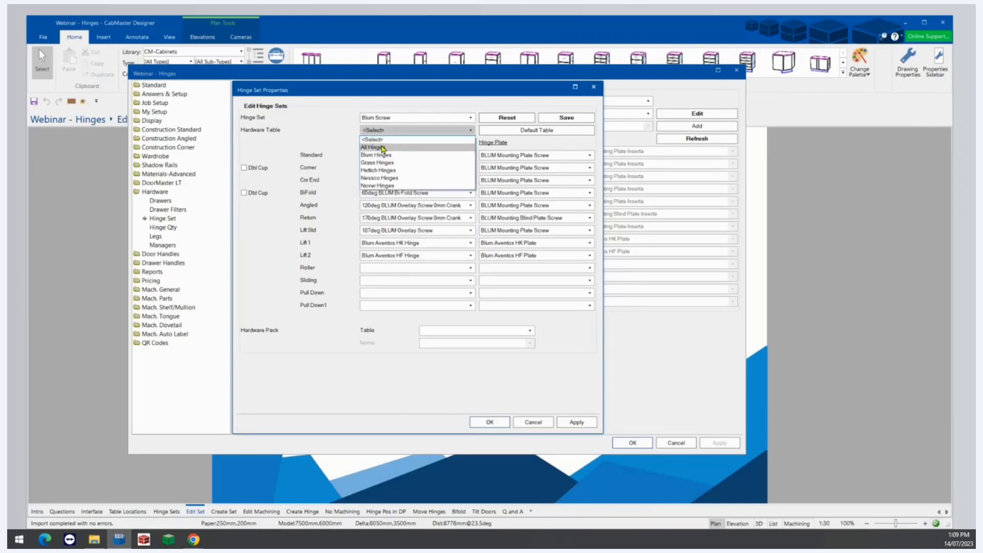
click(382, 154)
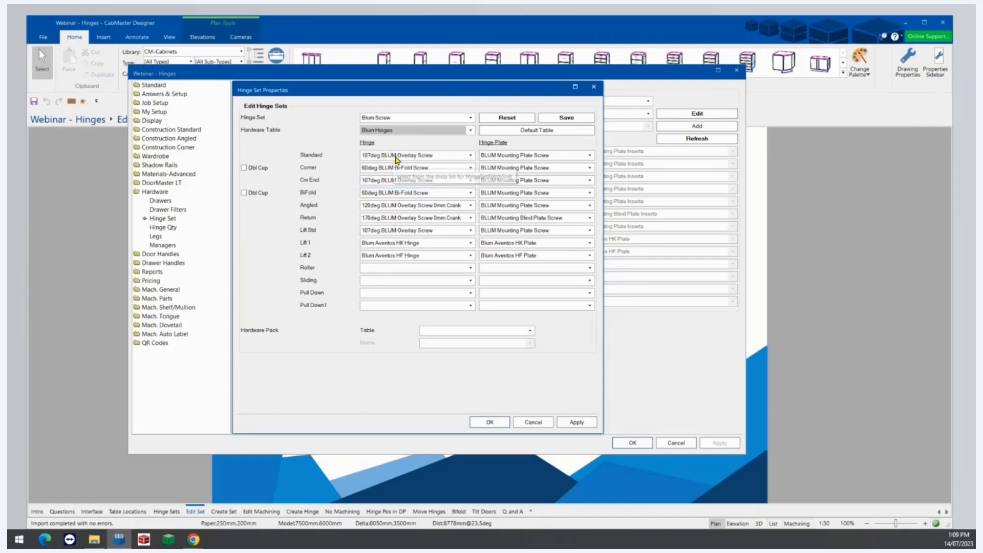
click(397, 156)
scroll(410, 358, down, 3)
scroll(410, 348, up, 3)
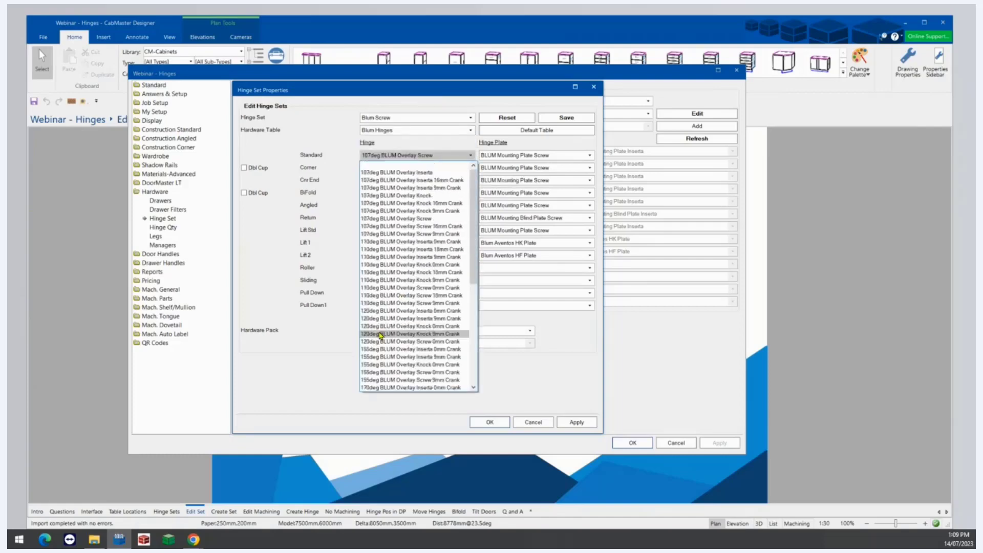
click(294, 284)
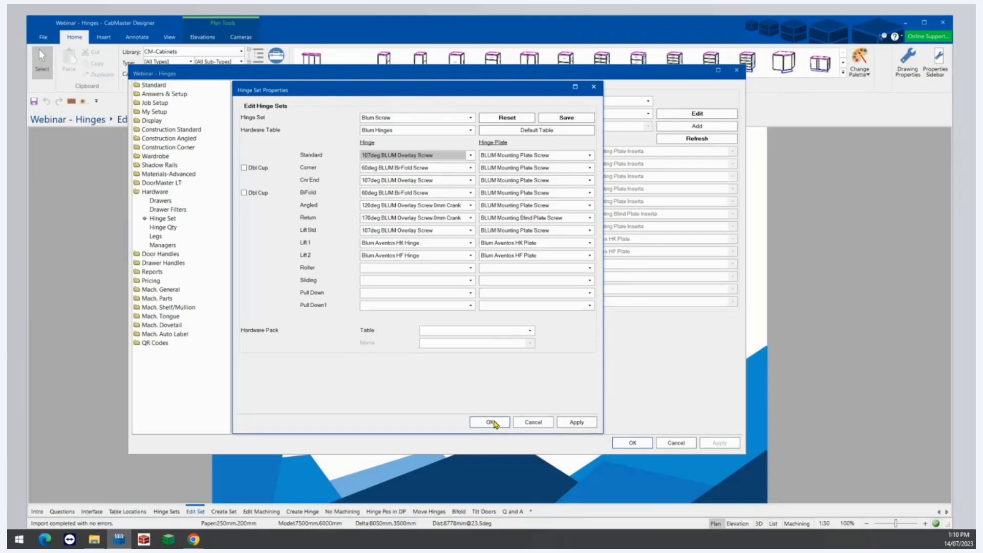
click(534, 423)
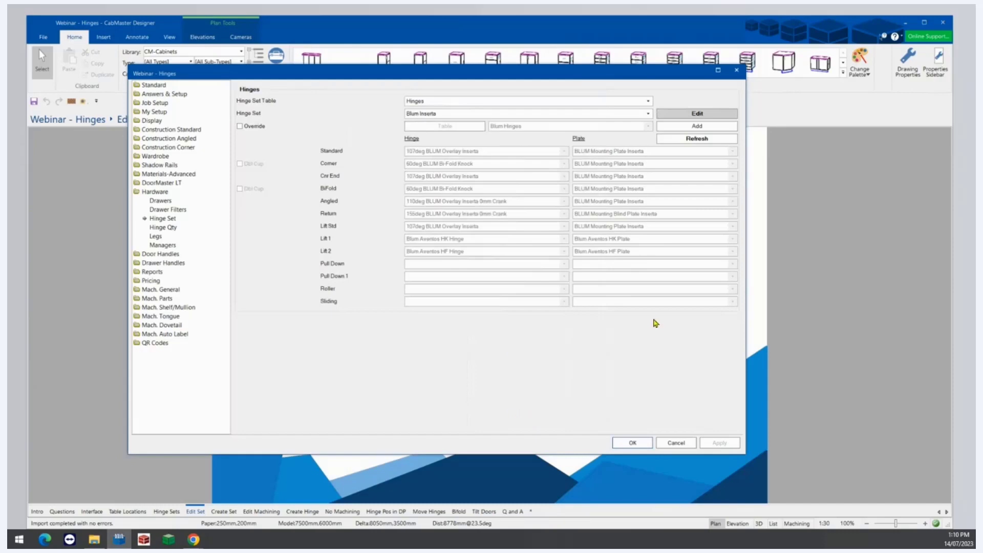
click(737, 71)
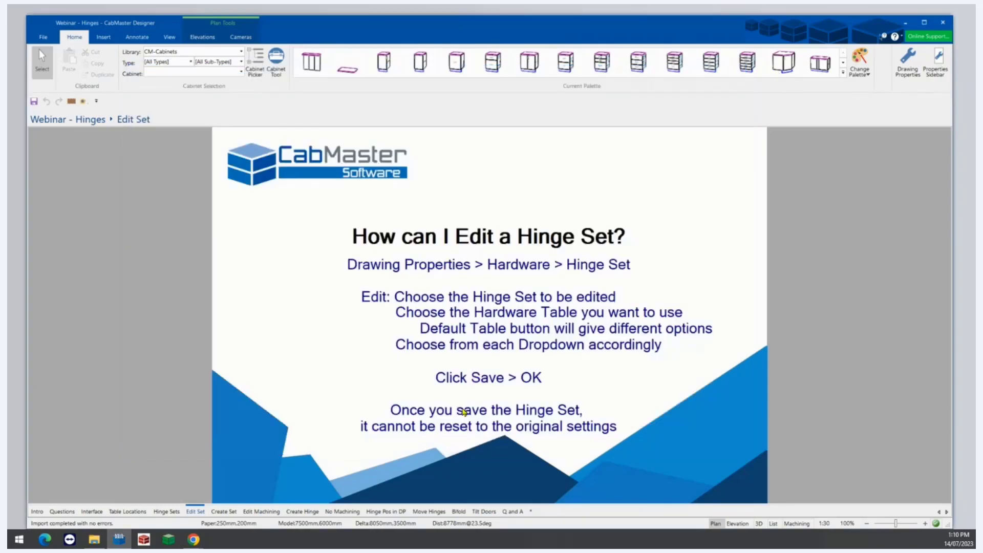
Show the Create Set page and open the Hinge Set page of the Hardware drawing properties
click(223, 514)
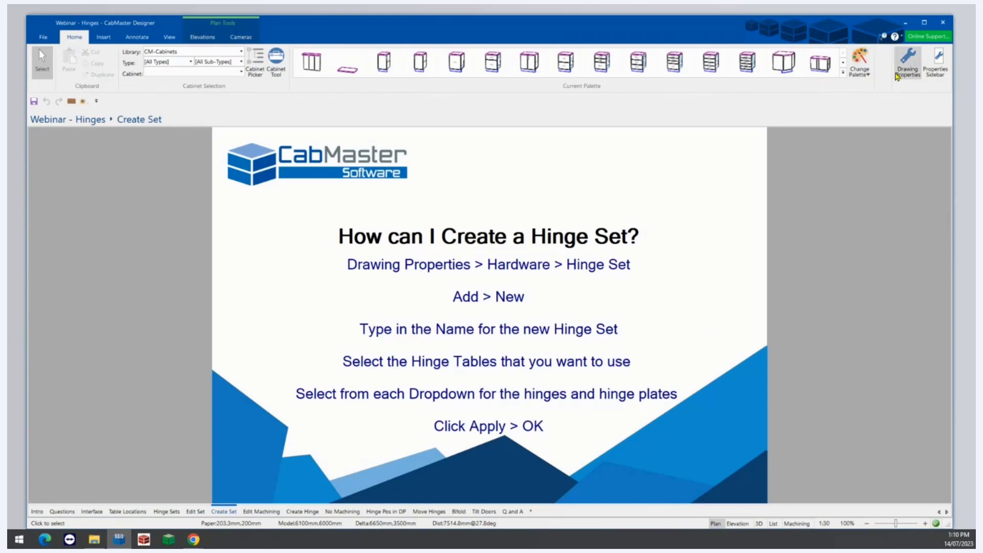
click(907, 63)
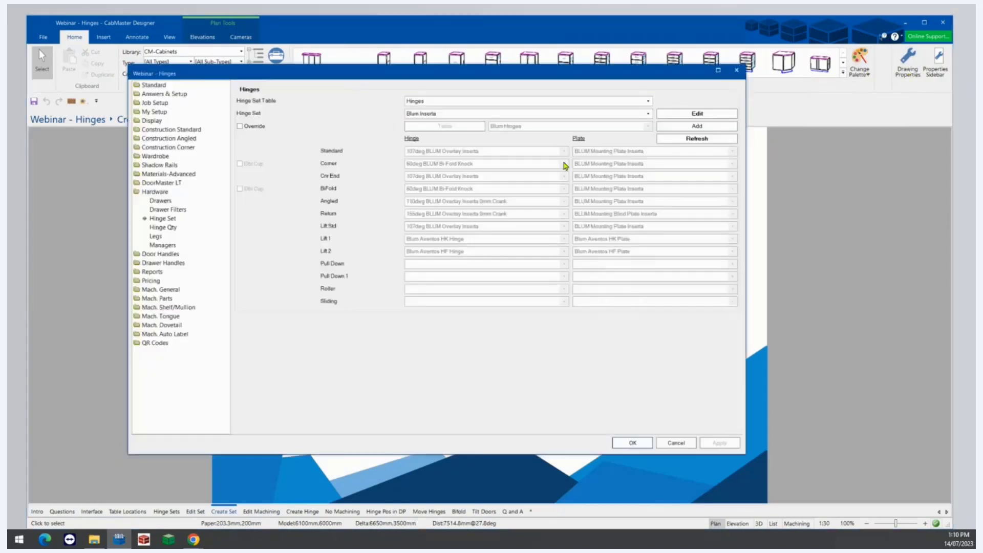
click(163, 192)
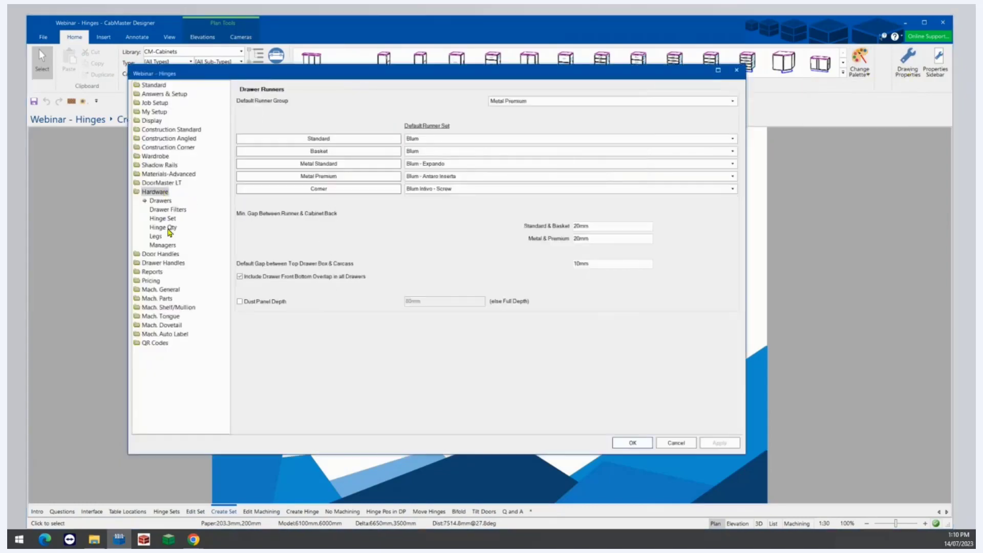
click(165, 220)
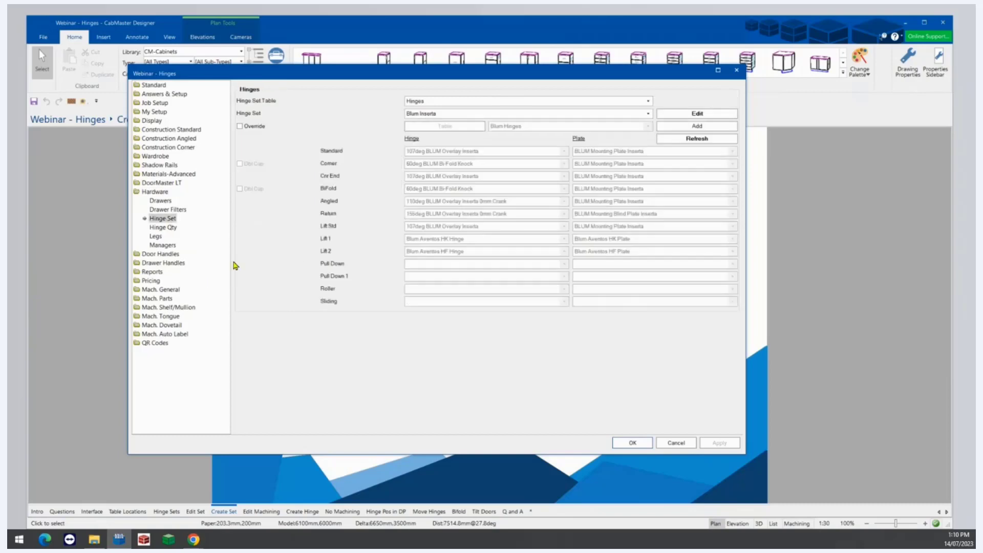
Add a new hinge set named Webinar Hinge Set
click(686, 125)
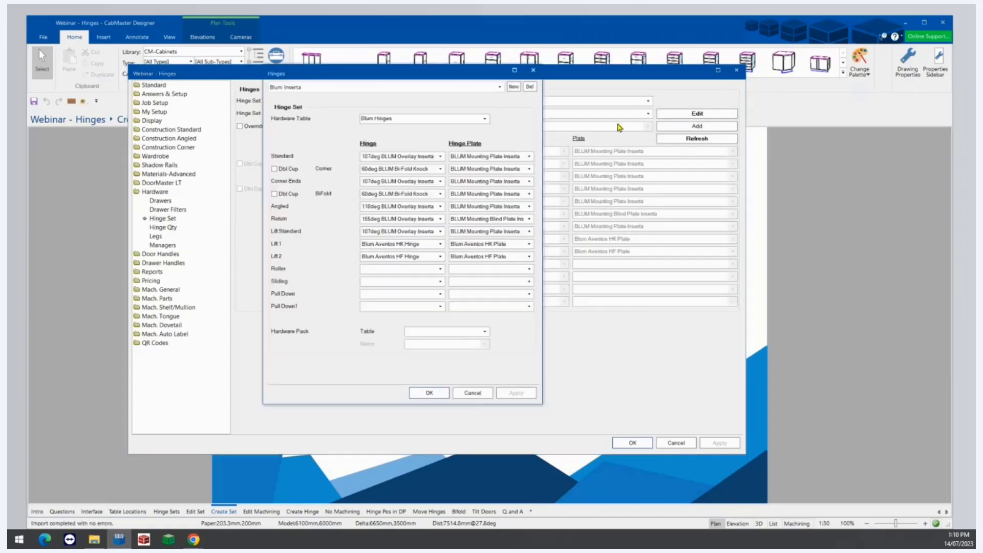
click(514, 87)
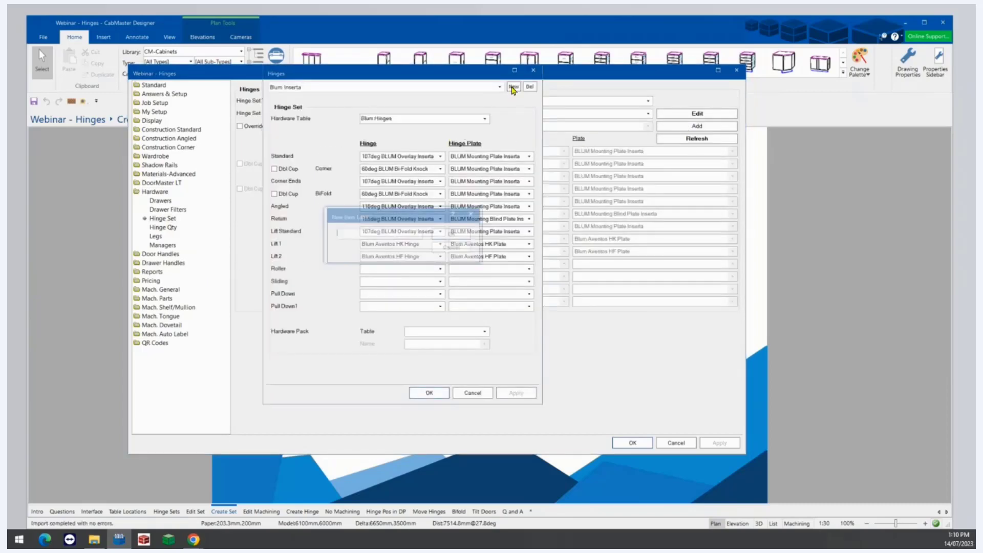
text(We)
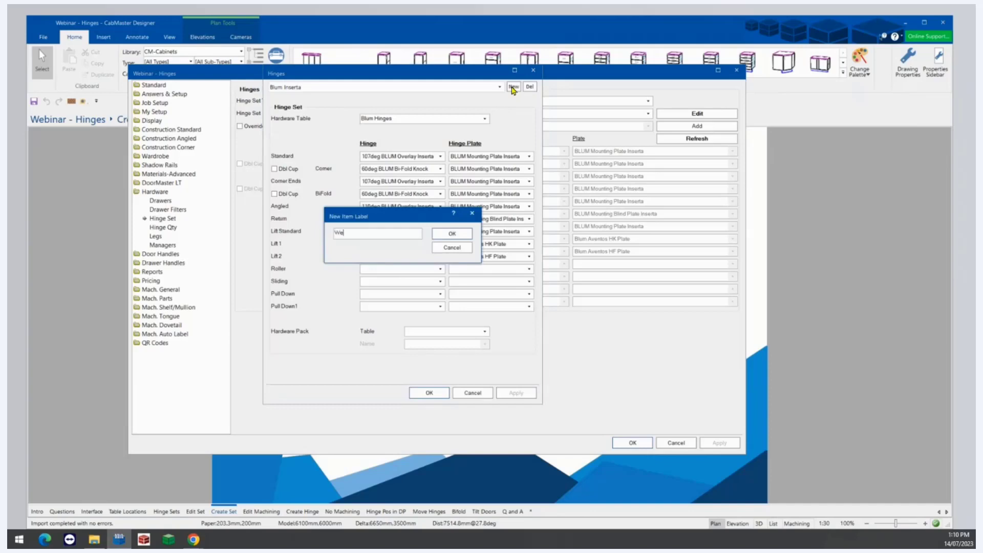
text(binar Hinge Set)
click(463, 234)
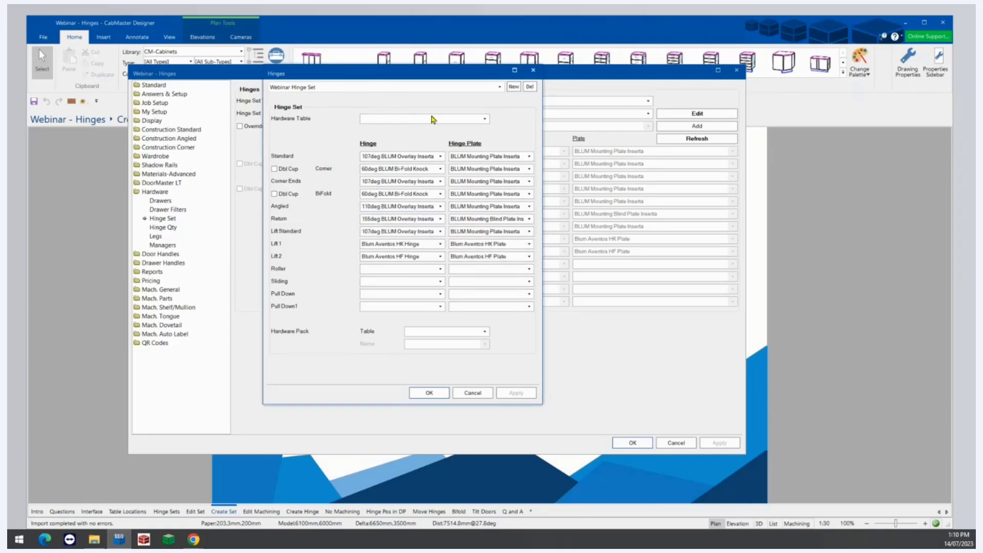
Set the new set's hardware table to All Hinges and its Standard hinge to an Indaux 143 172Deg 0mm Overlay hinge
click(484, 120)
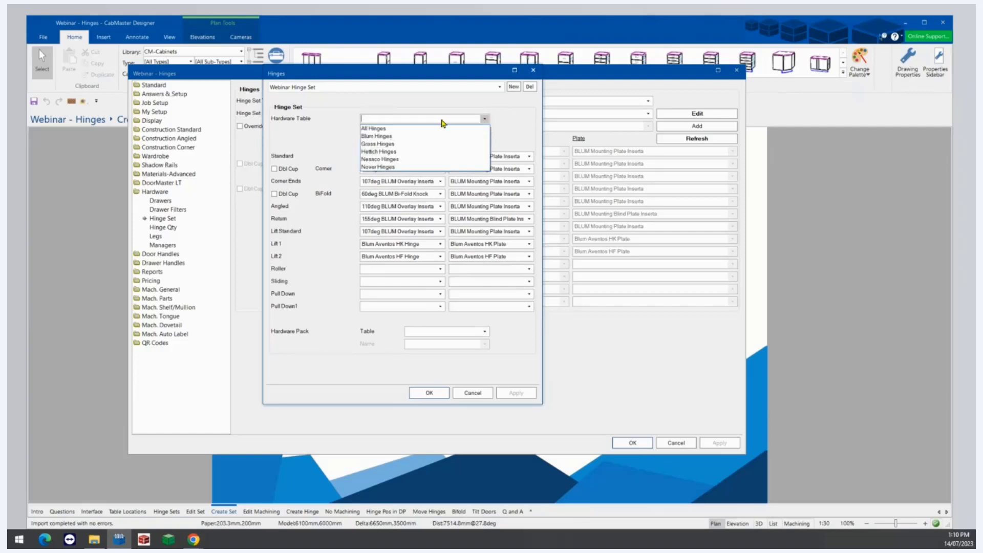
click(385, 129)
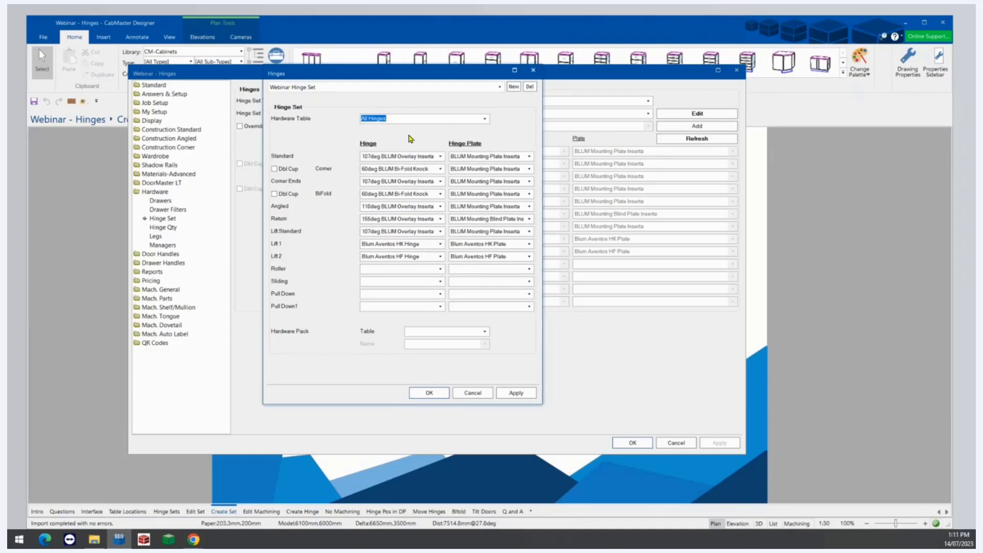
click(390, 156)
scroll(411, 321, down, 10)
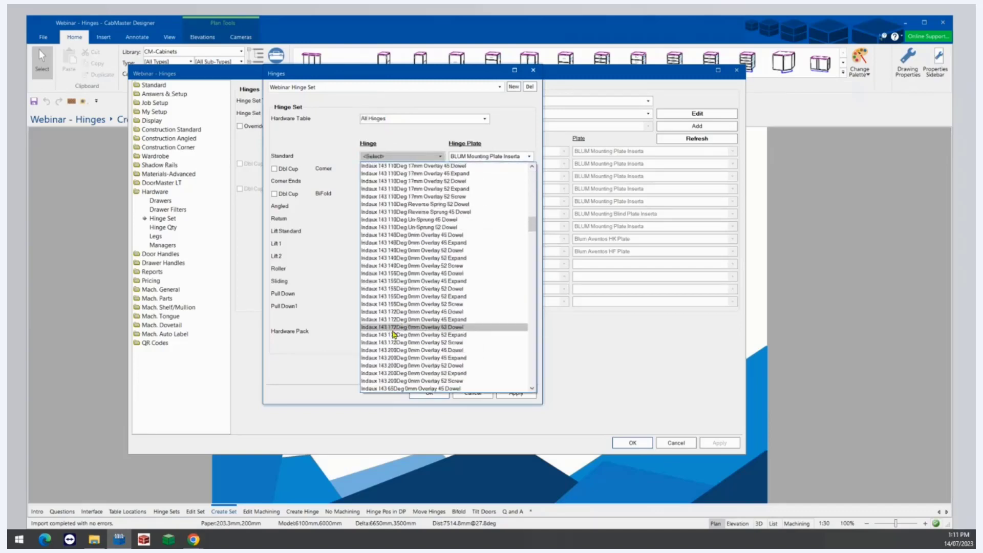
click(395, 327)
Choose a 110deg BLUM Overlay Knock hinge for Corner, set Corner Ends to <Select>, and apply the hinge set
click(416, 169)
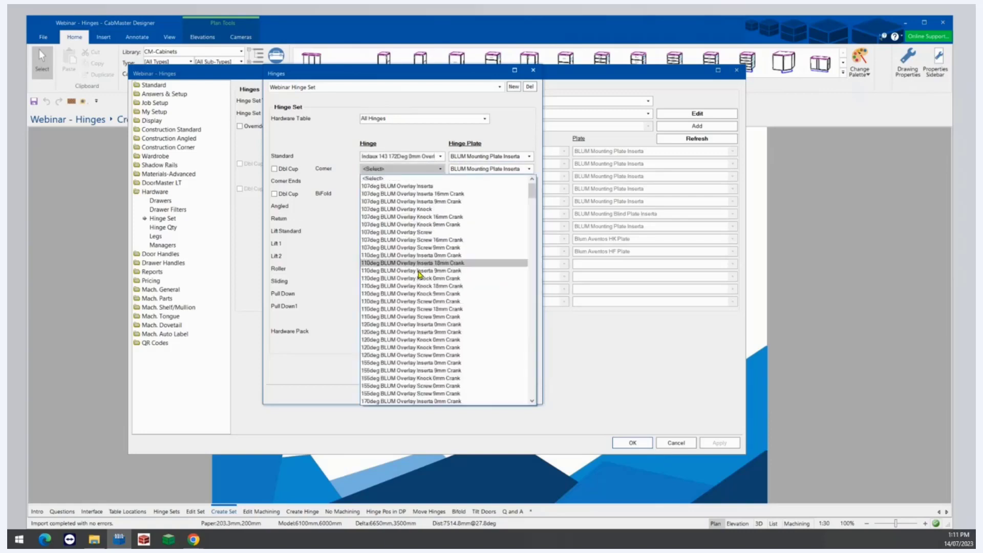
click(408, 282)
click(402, 182)
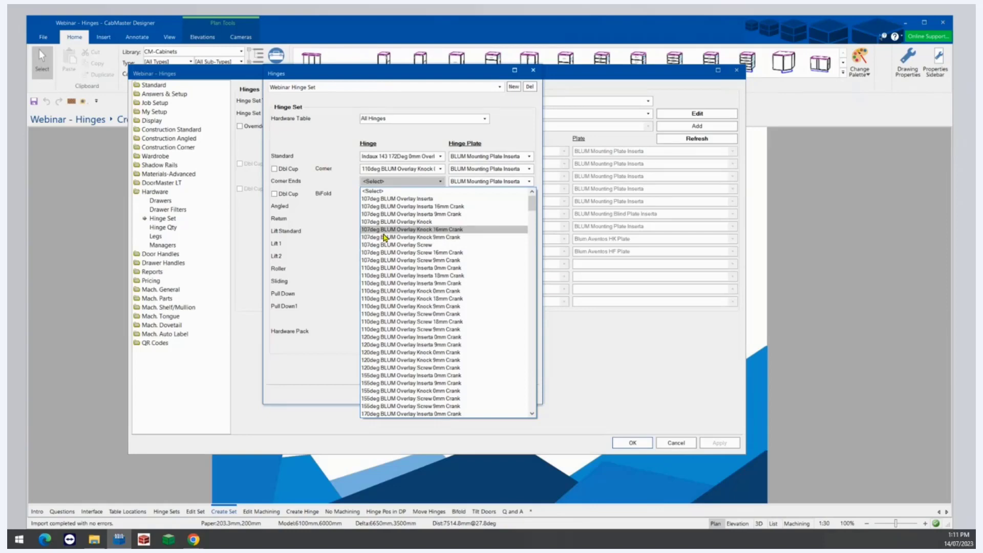
click(373, 192)
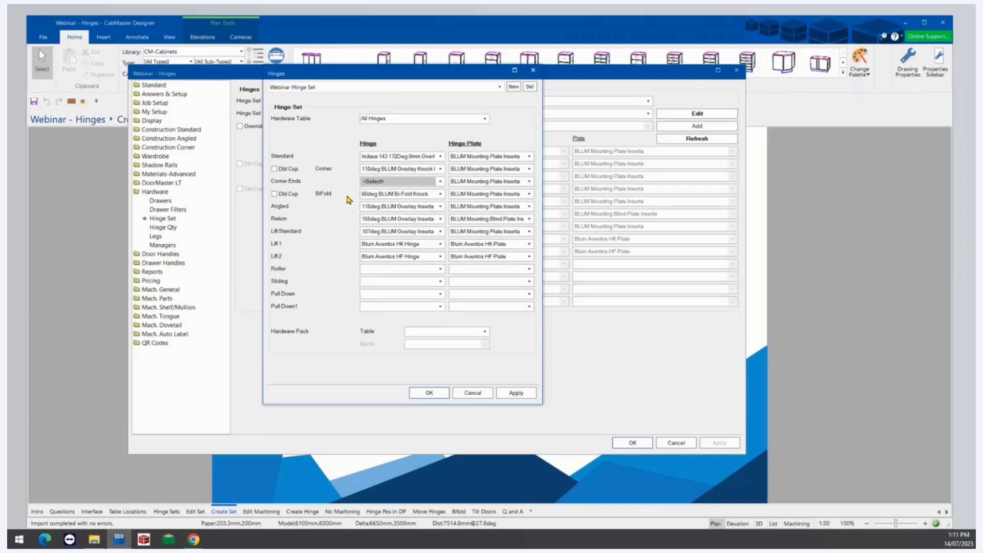
click(516, 393)
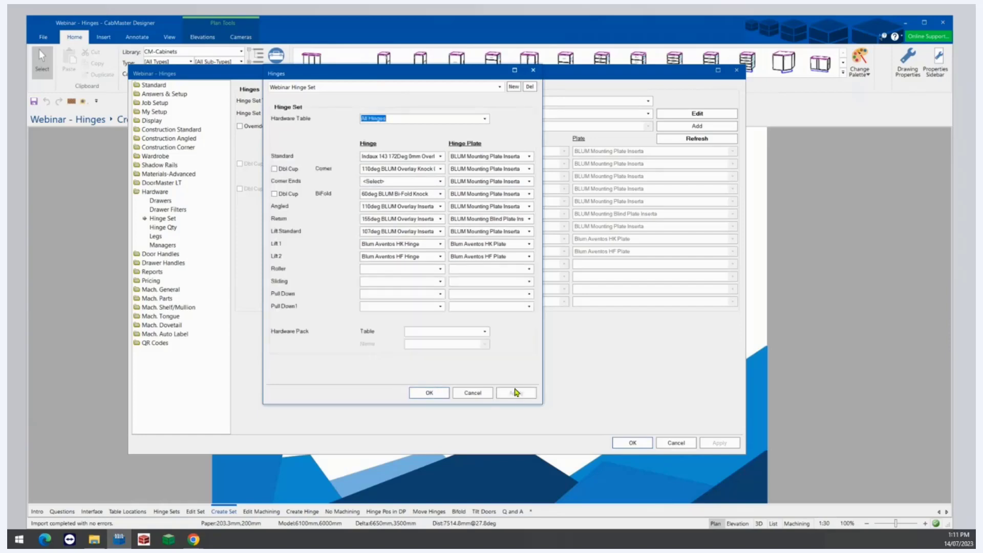
Confirm the new hinge set, select Webinar Hinge Set as the drawing's hinge set, and close the drawing properties without applying
click(443, 395)
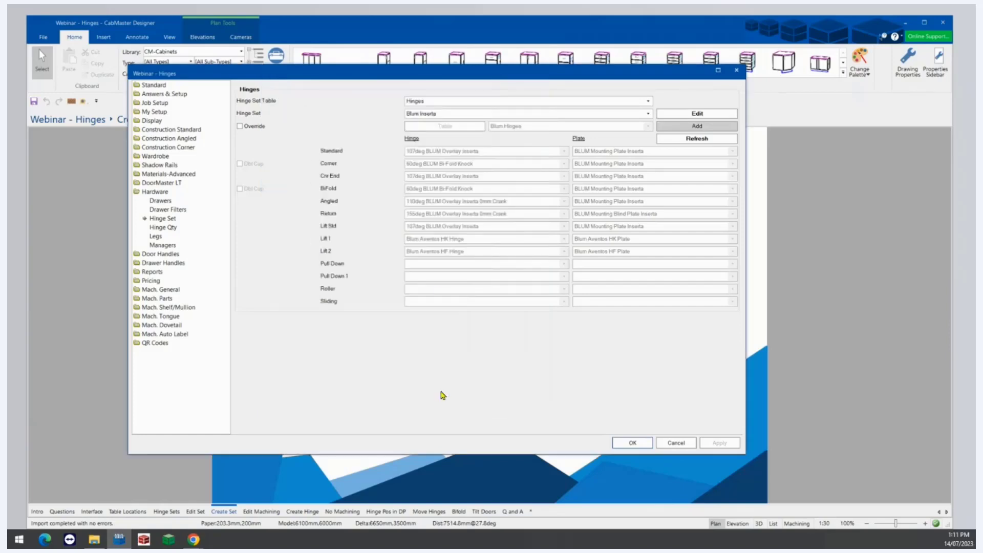
click(516, 114)
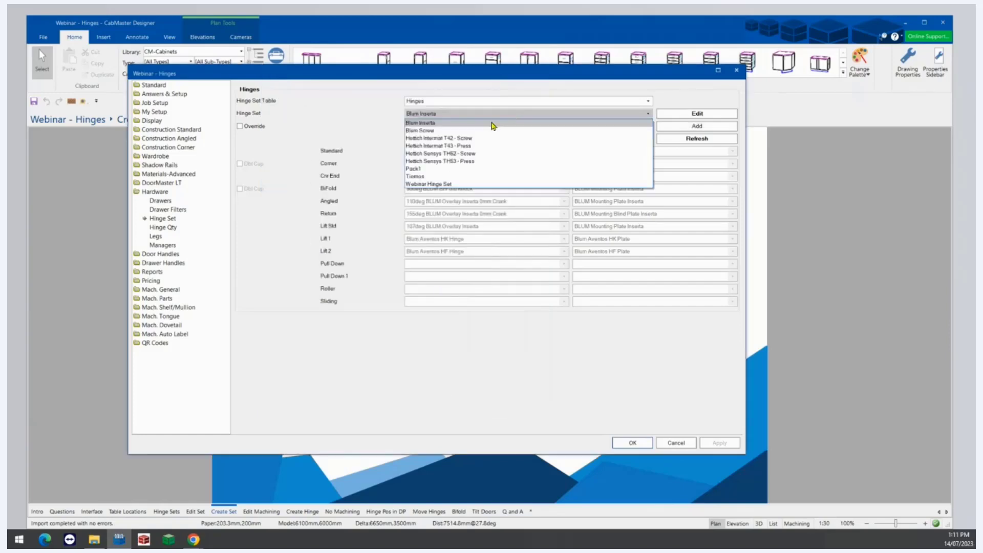
click(433, 184)
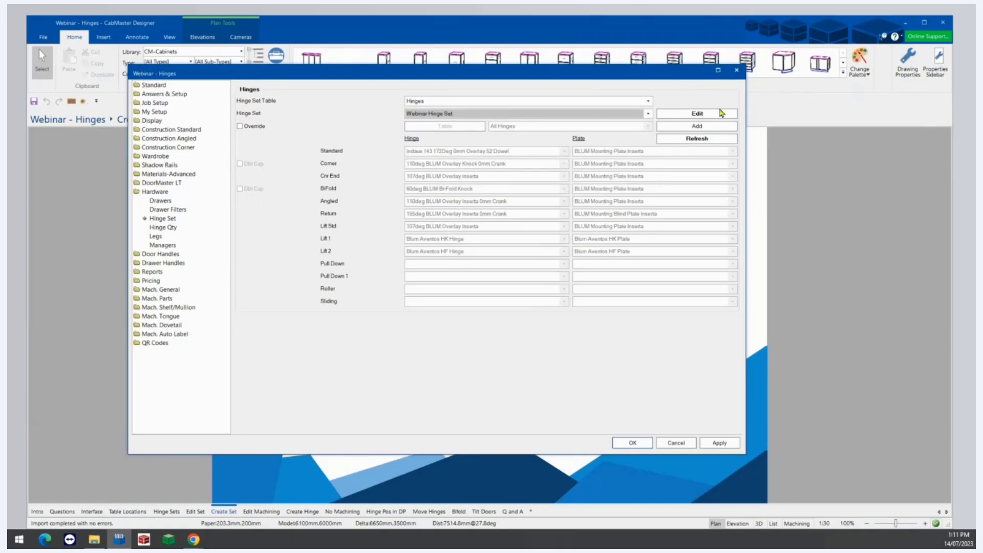
click(738, 71)
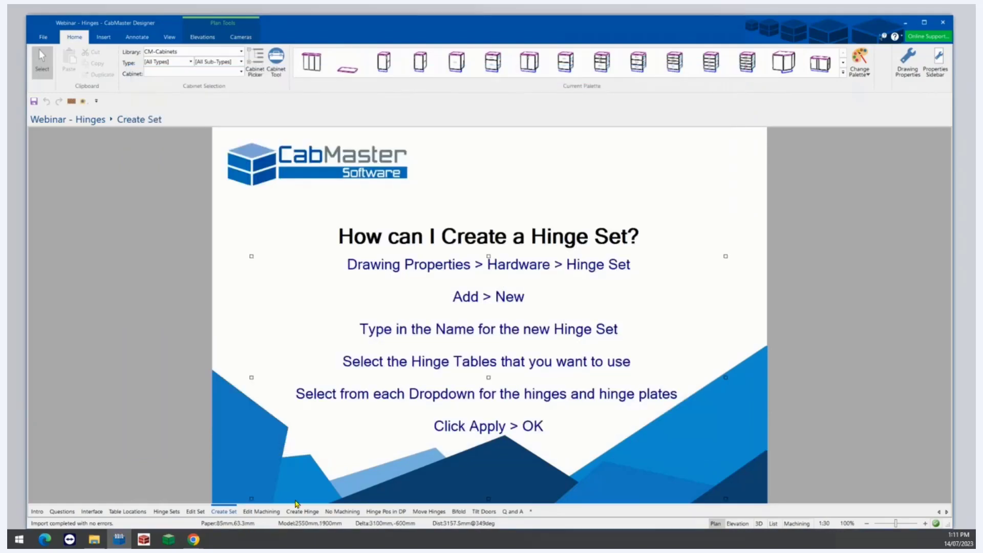
Show the Edit Machining page and open the Hinge Editor from the Hardware Managers in the drawing properties
click(262, 512)
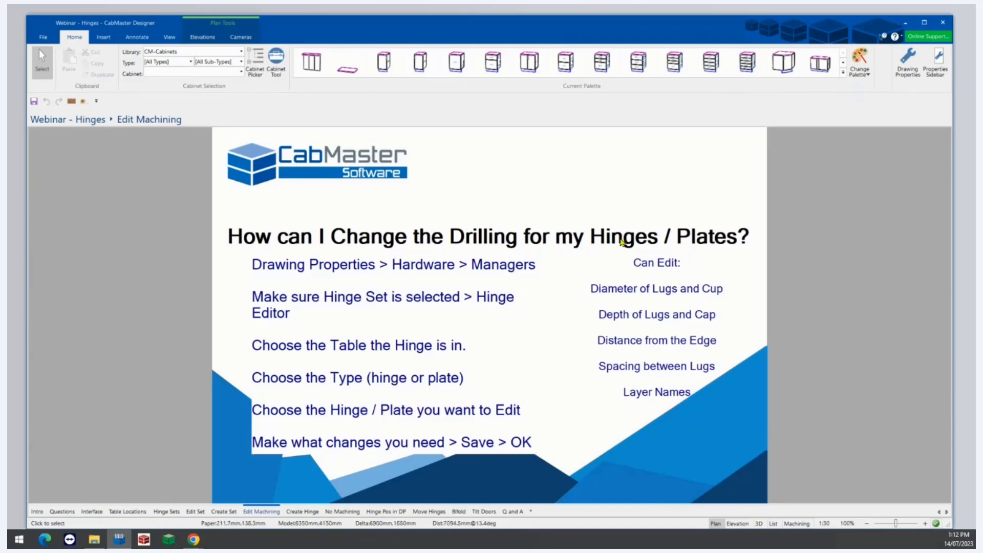
click(906, 68)
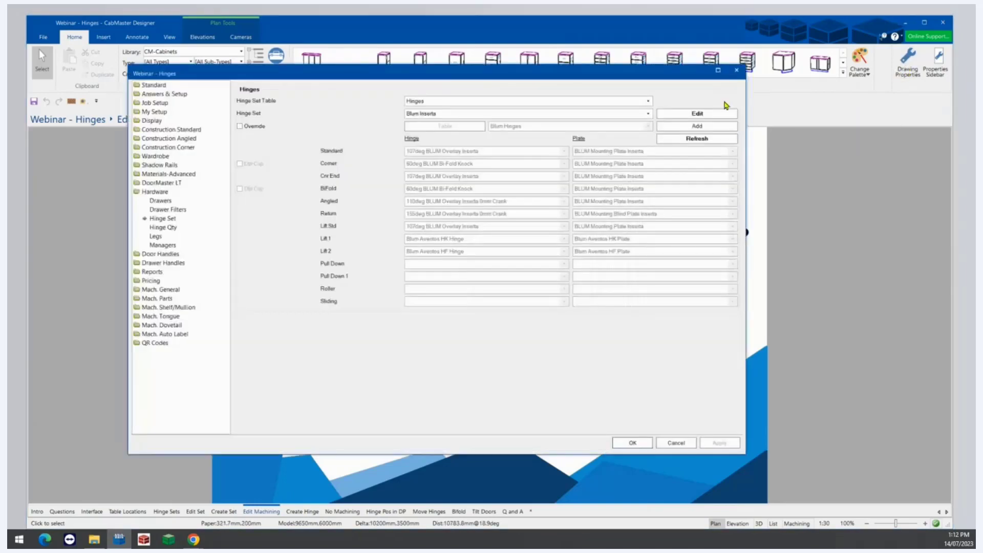
click(164, 201)
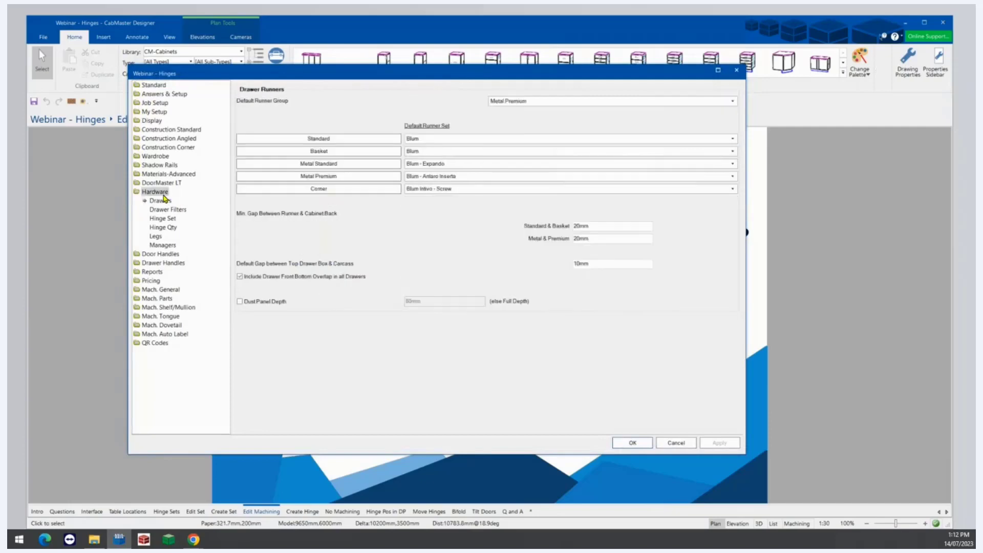
click(171, 246)
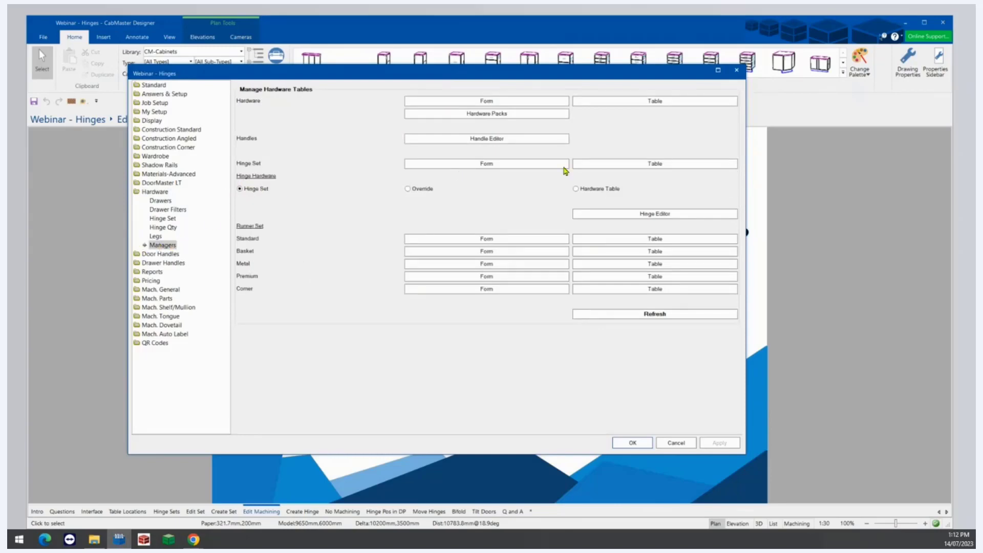
click(629, 216)
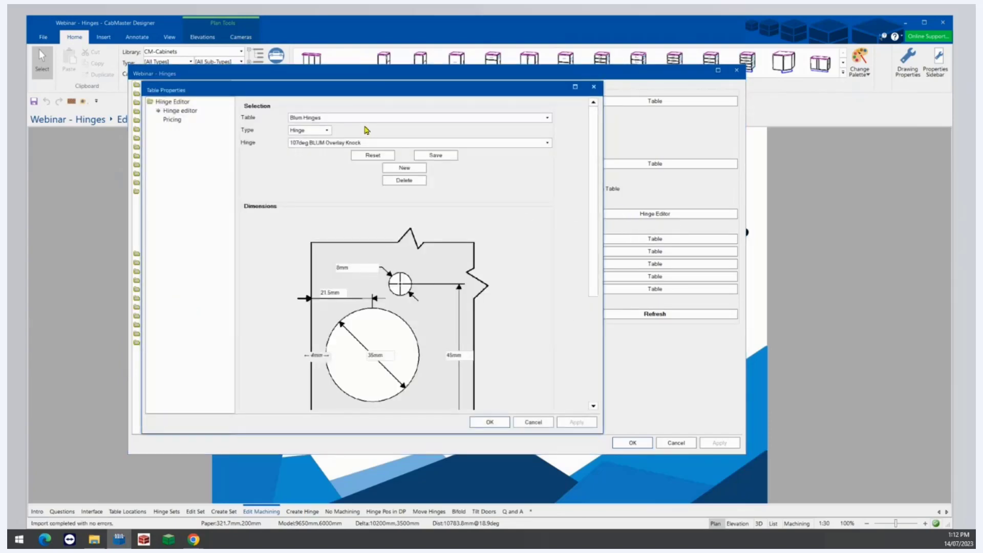
Examine the drilling dimensions and layers of the 107deg BLUM Overlay Knock hinge in the Blum Hinges table and close the editor
click(341, 118)
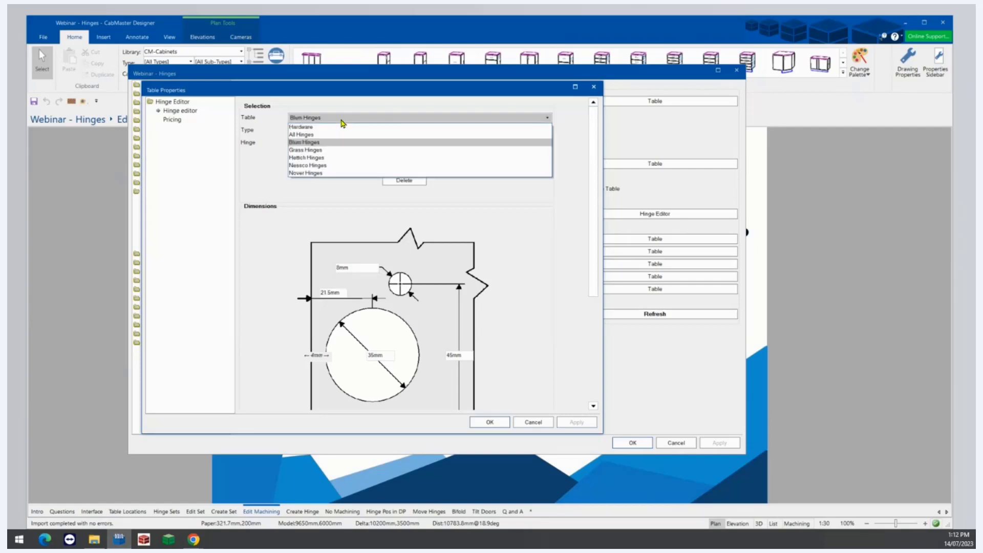
click(321, 142)
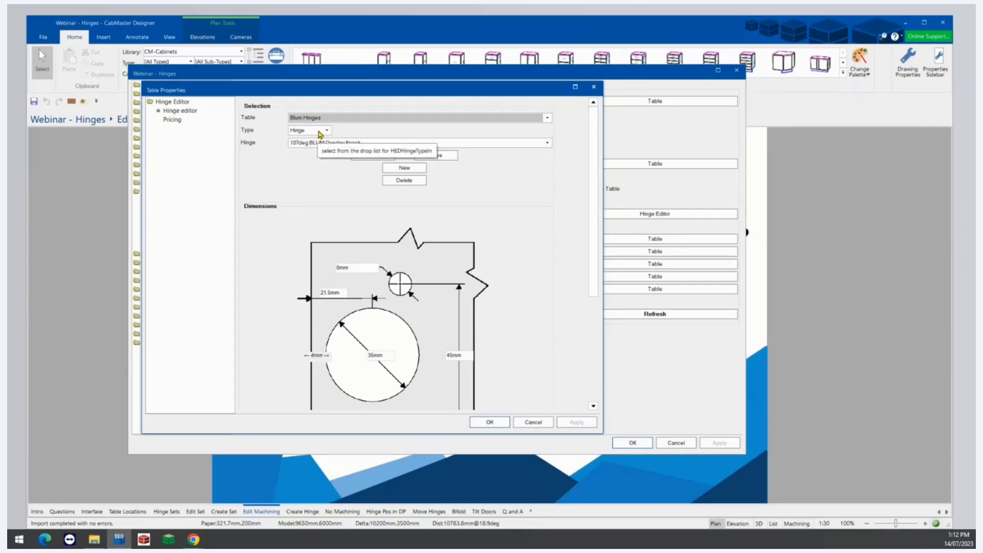
click(320, 132)
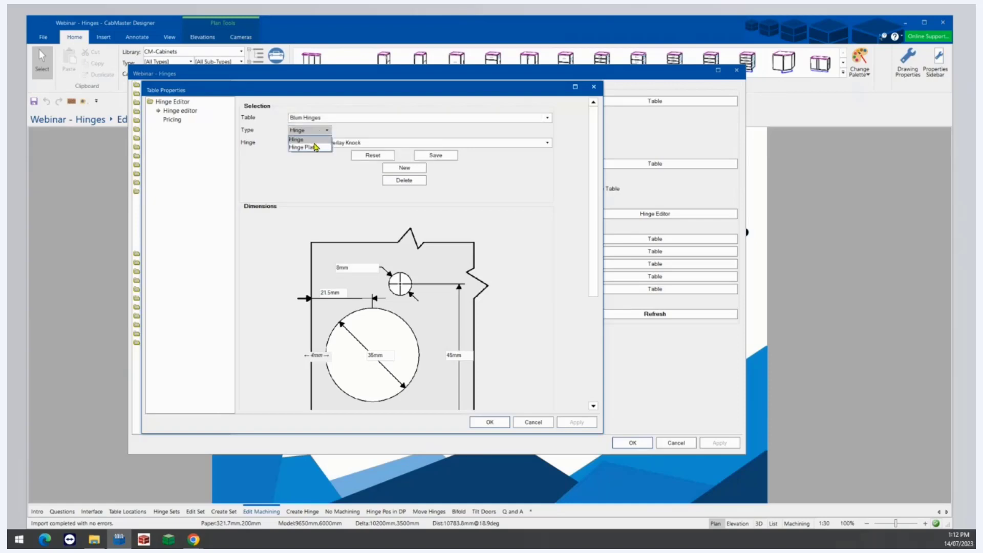
click(315, 139)
click(323, 144)
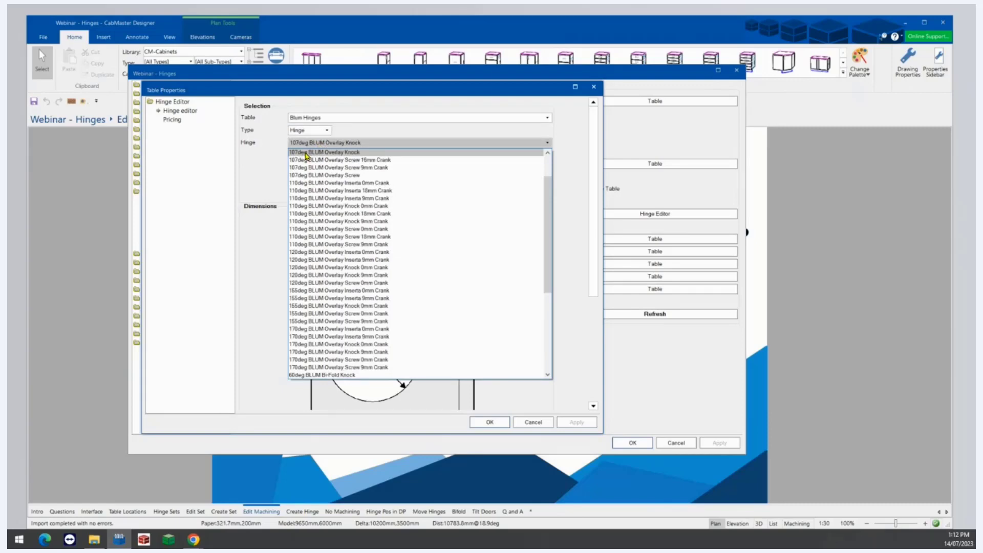
click(306, 152)
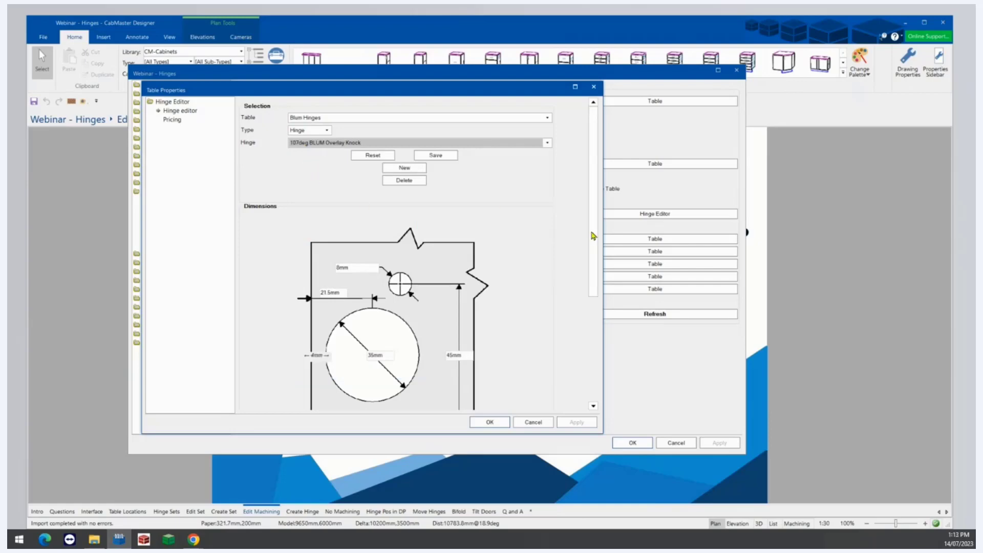
drag(593, 248, 580, 374)
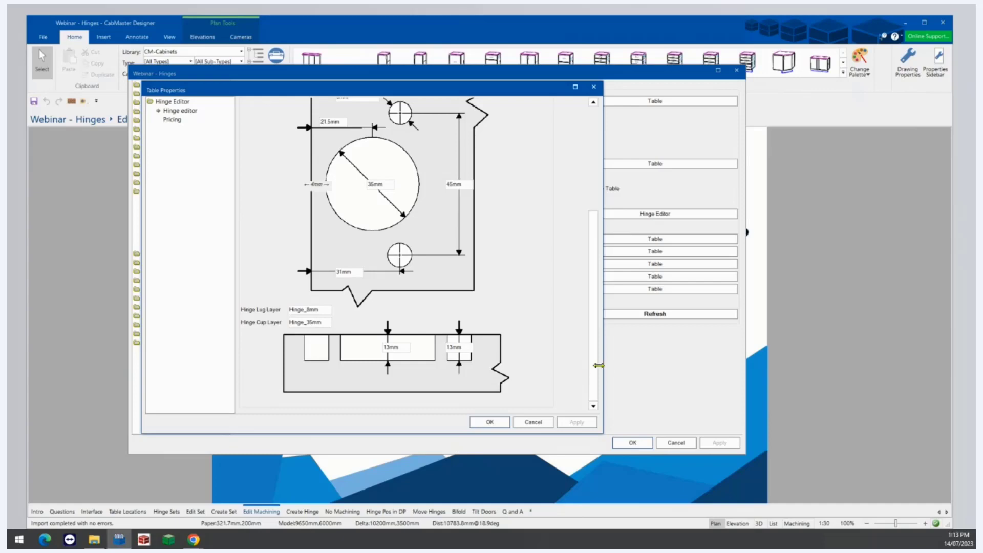
drag(594, 365, 617, 222)
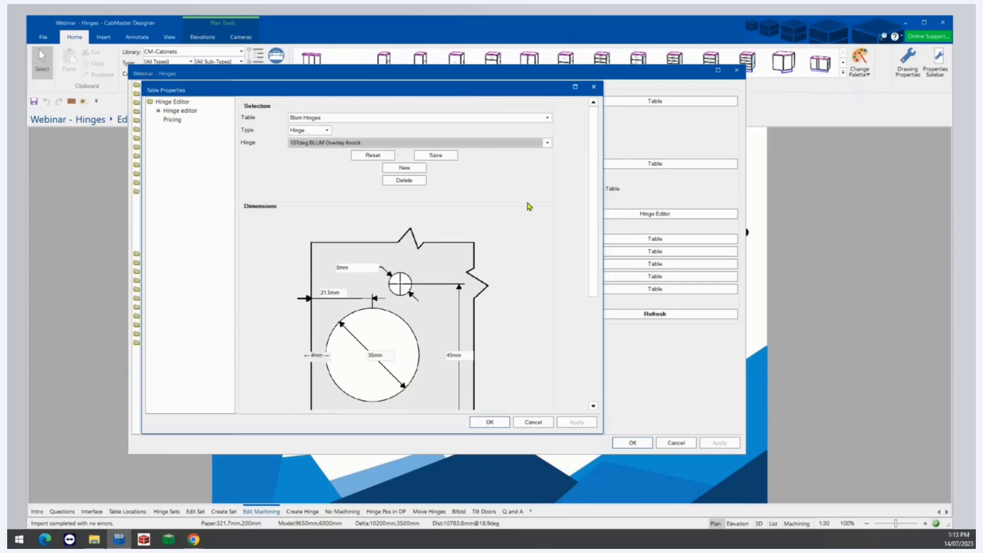
click(500, 422)
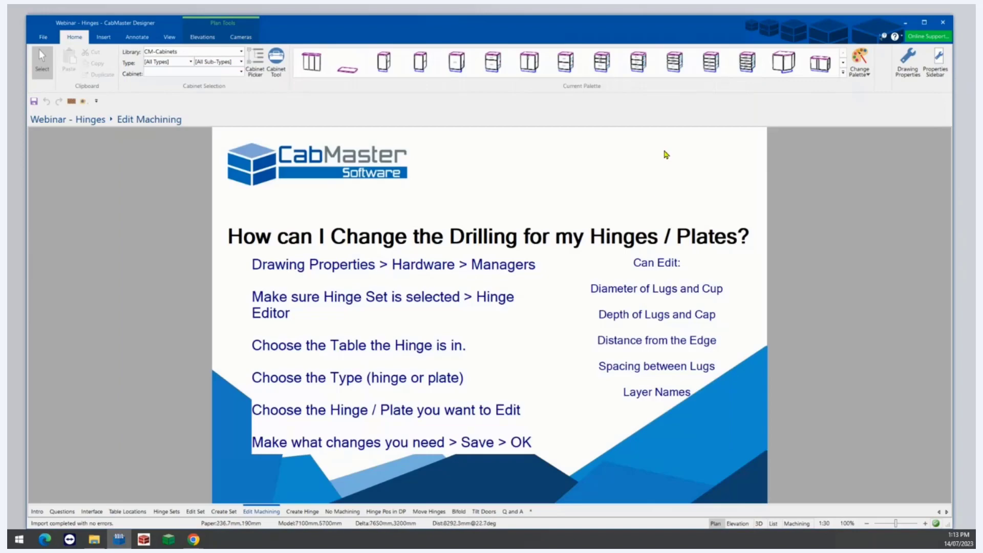
click(494, 356)
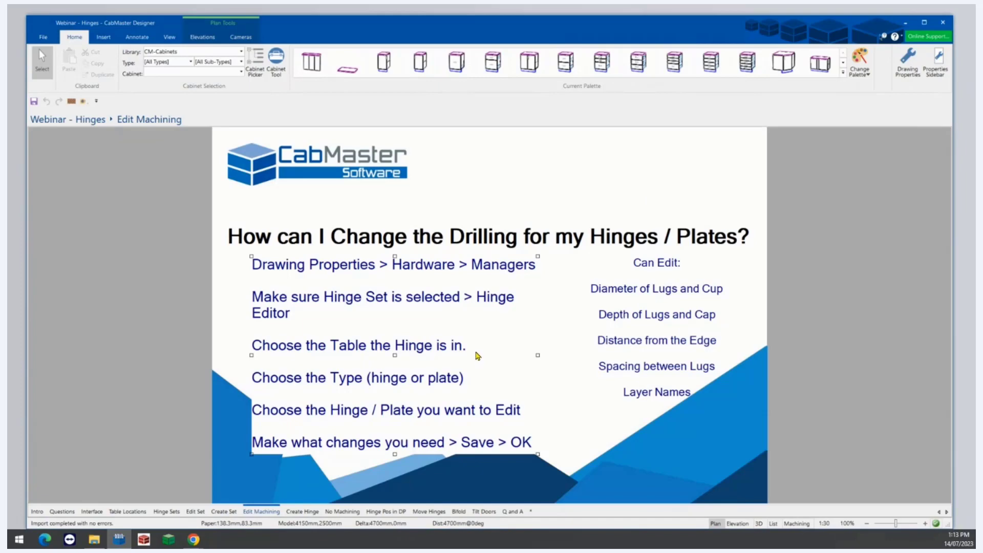
Reopen the Hinge Editor and examine the drilling dimensions and layers of Hinge 100deg in the Hardware table
click(907, 72)
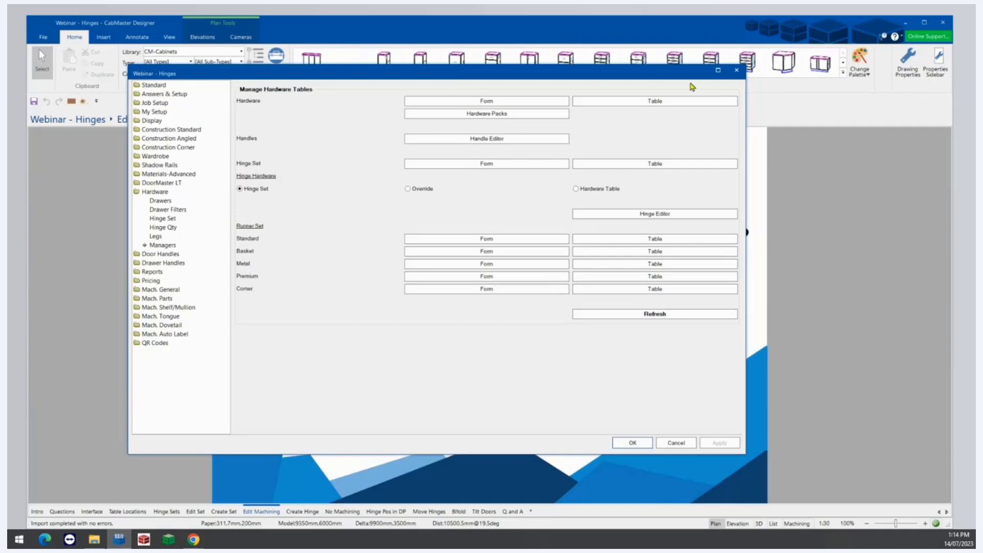
click(603, 218)
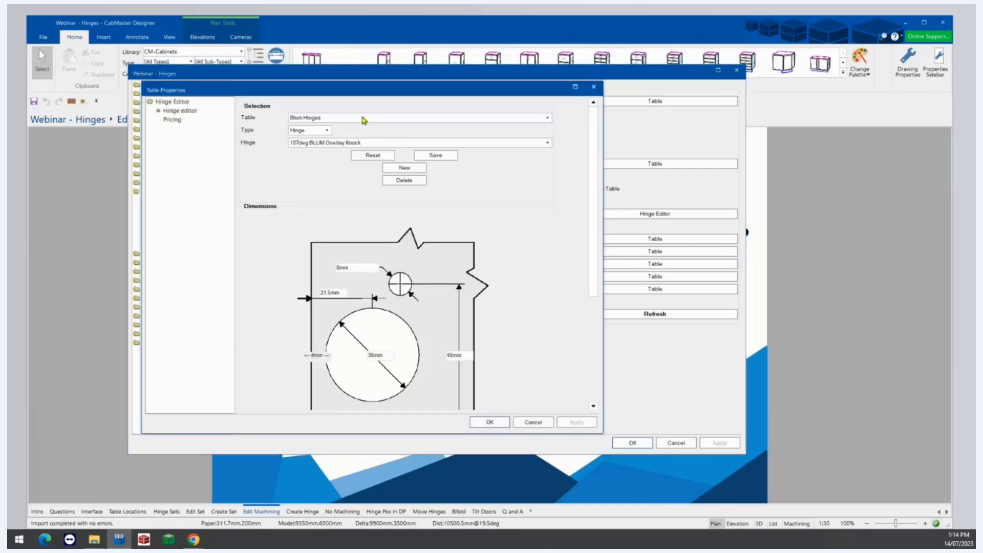
click(351, 118)
click(309, 127)
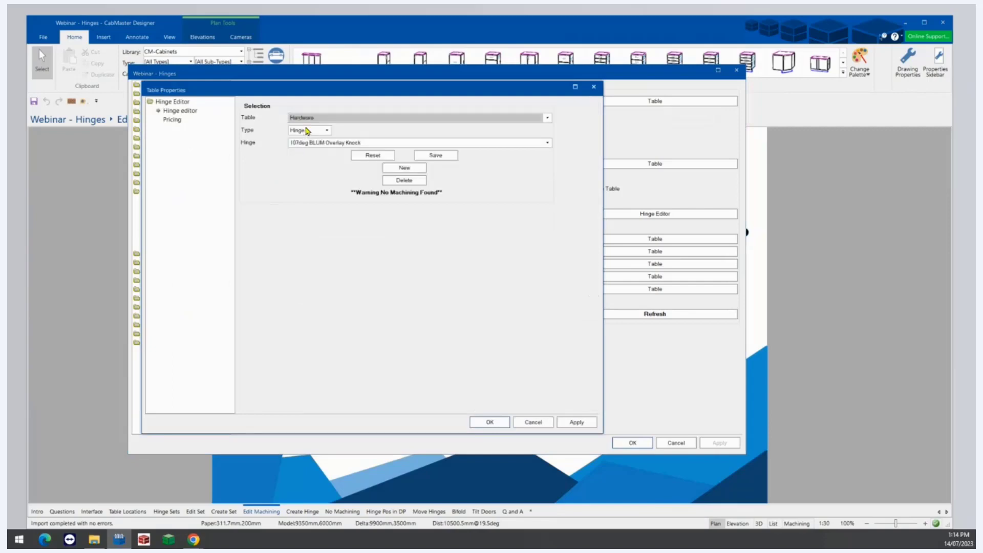
click(346, 146)
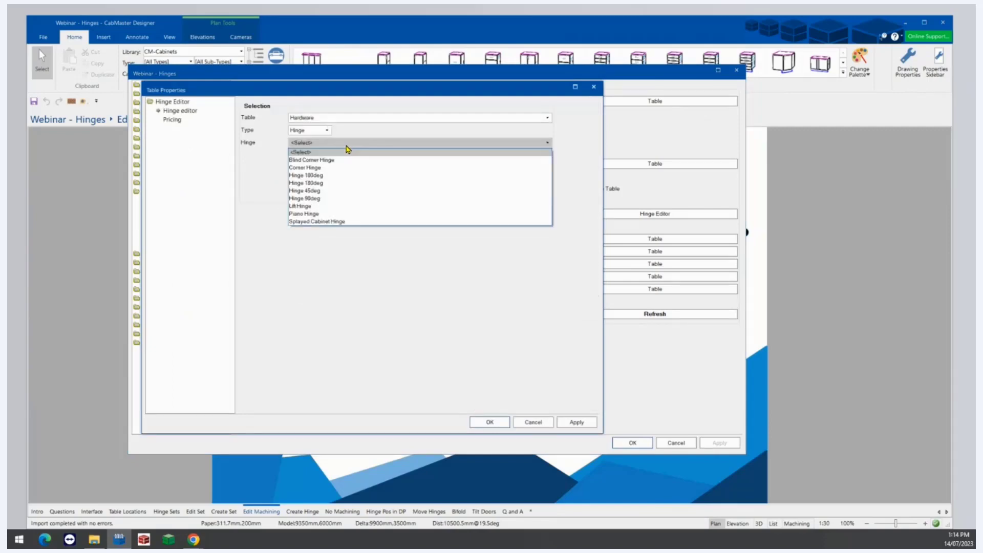
click(306, 175)
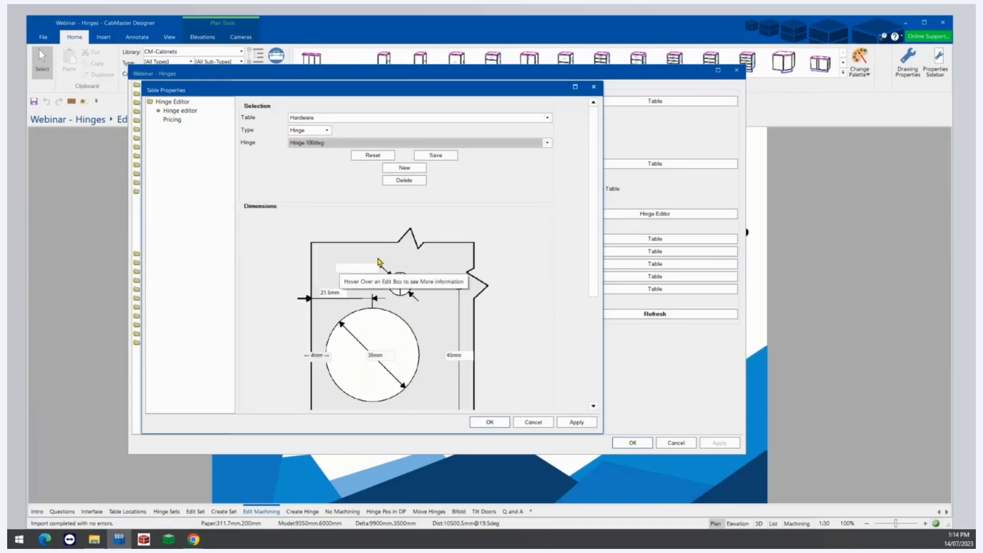
scroll(589, 328, down, 5)
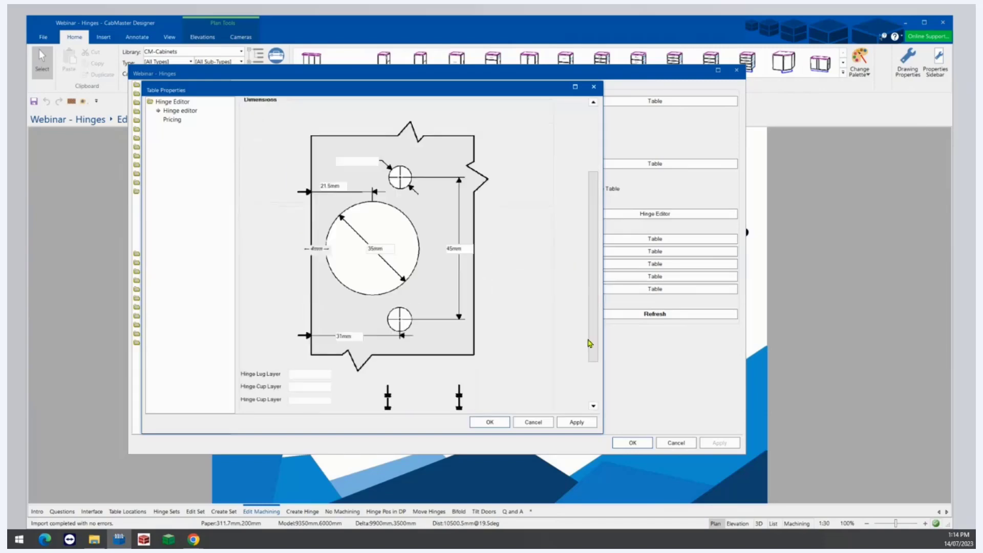
scroll(568, 256, up, 5)
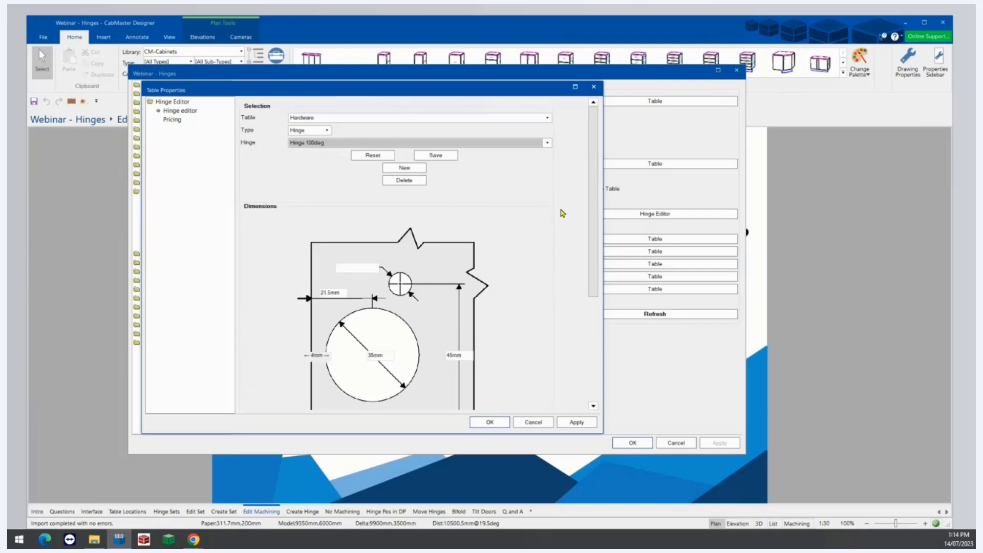
Examine the drilling of the Base Plate 1 hinge plate in the Hardware table and close the Hinge Editor
click(310, 131)
click(309, 148)
click(310, 144)
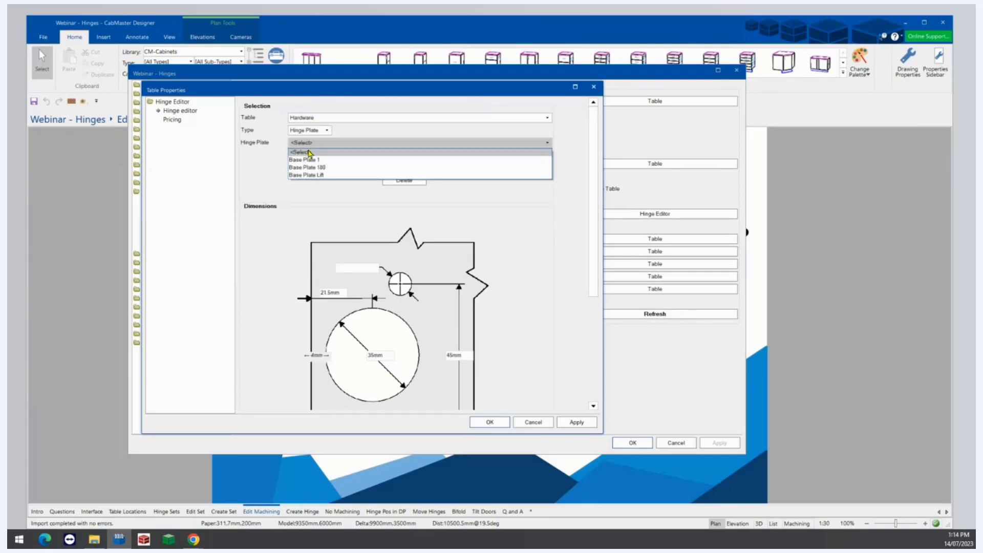
click(309, 160)
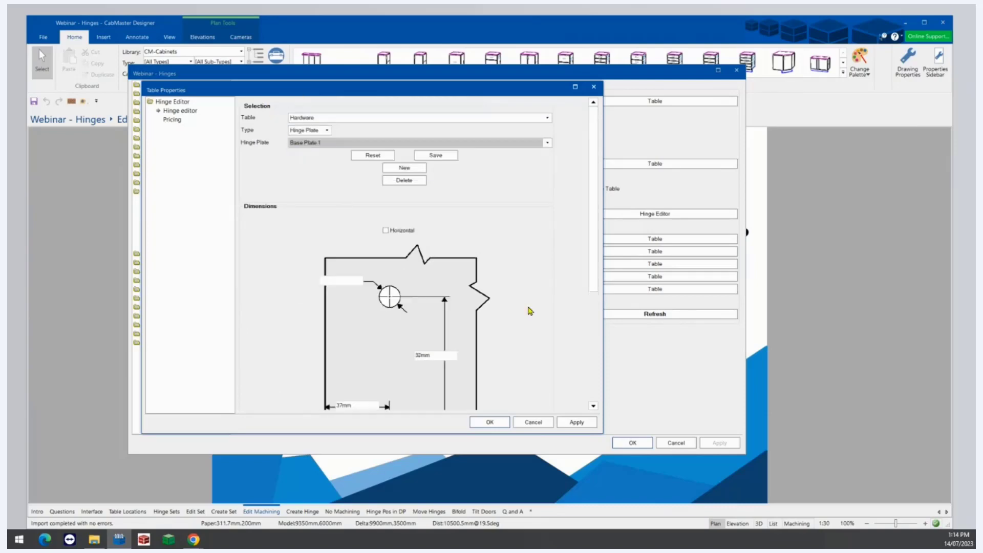
drag(592, 267, 584, 340)
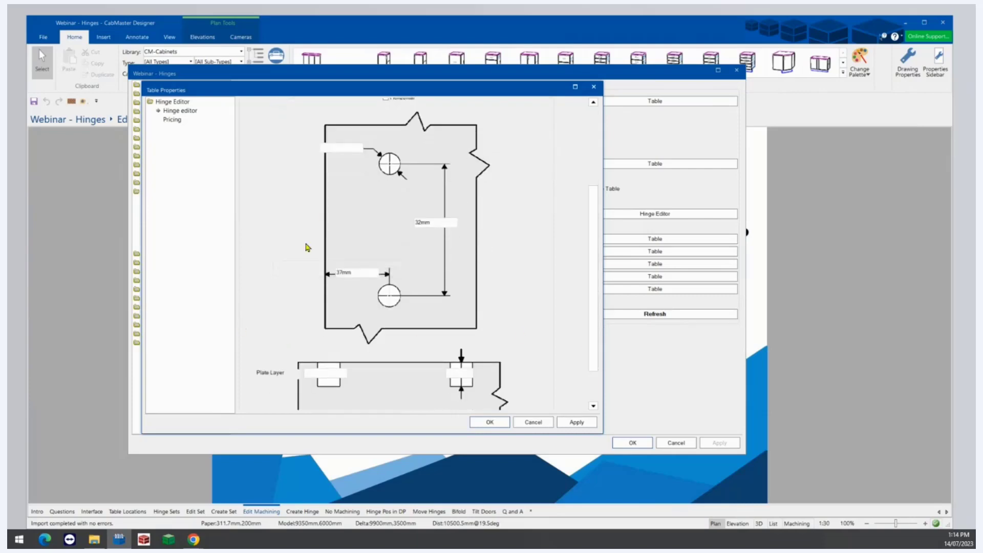
click(594, 88)
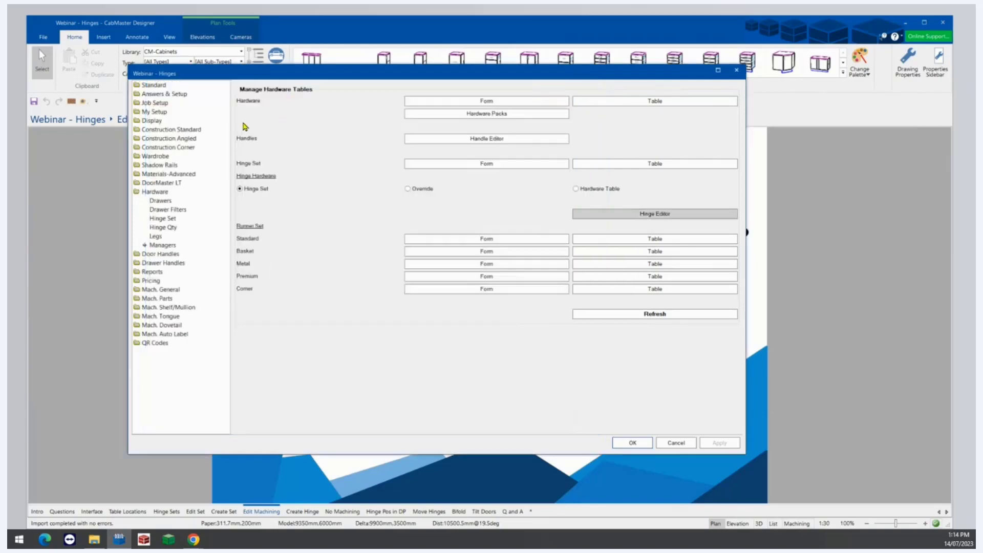
Review the Hinge Plate and Hinge Lug diameters and depths in the general machining tool settings and close the drawing properties
click(156, 103)
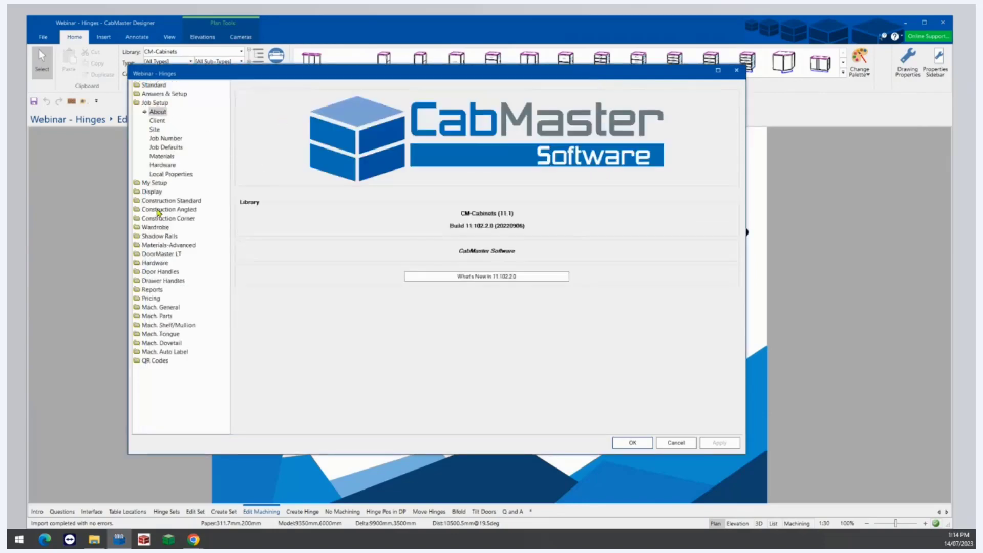
click(156, 308)
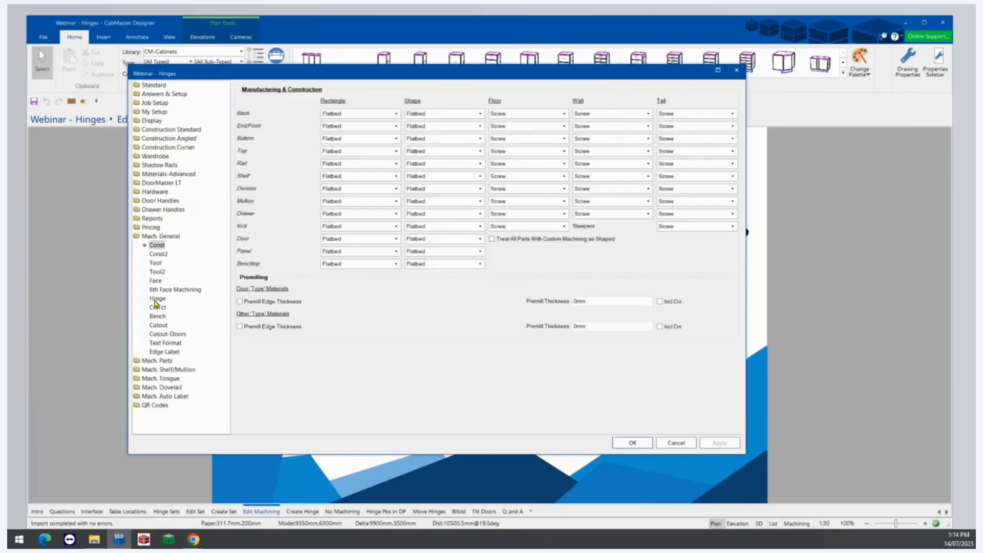
click(156, 263)
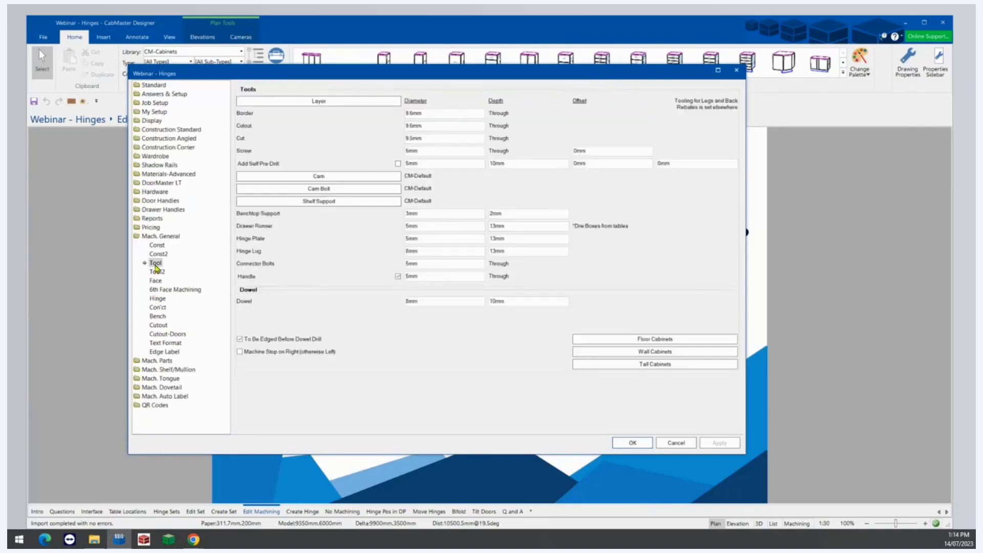
click(442, 238)
click(437, 252)
click(498, 251)
click(495, 240)
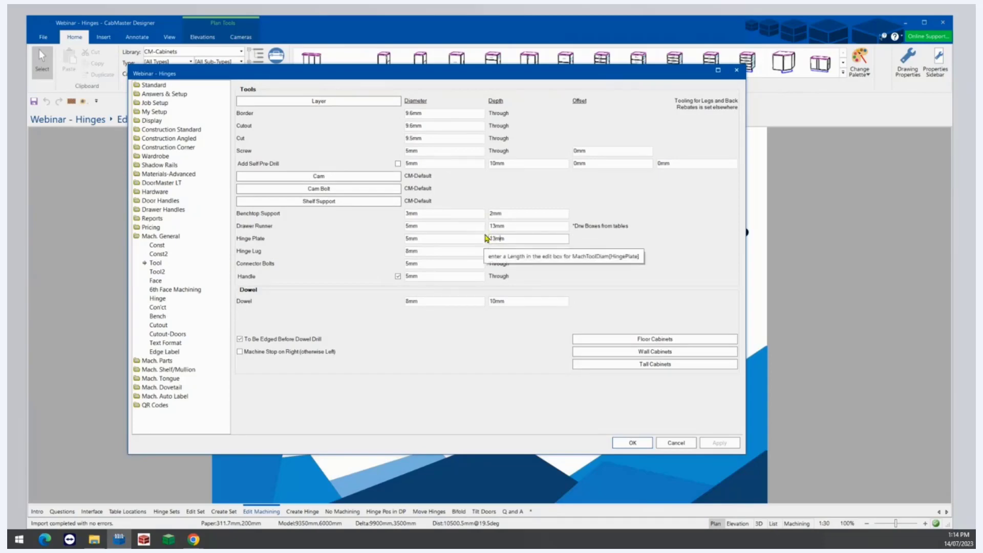
click(740, 75)
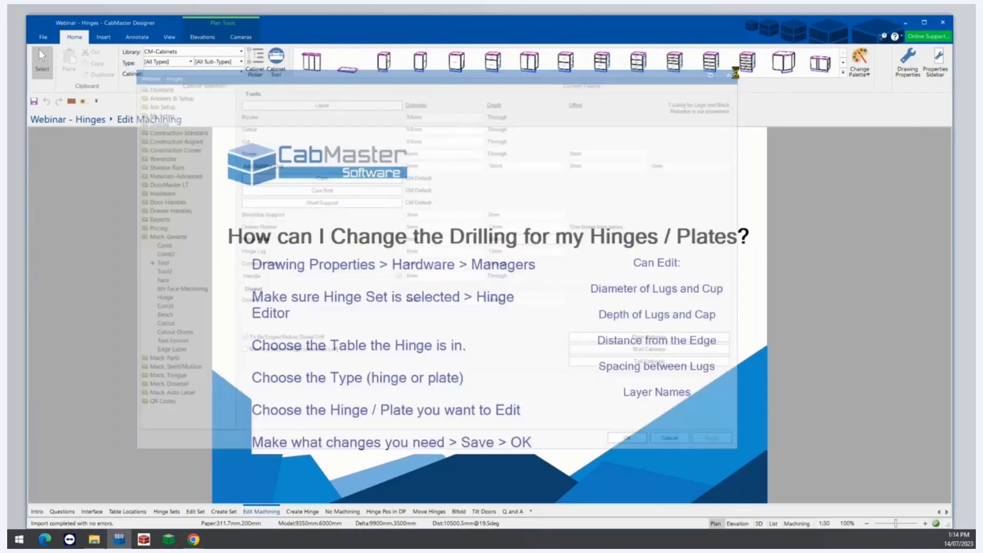
Switch to the Create Hinge page and open the Hinge Editor from the hardware managers in the drawing properties
click(301, 511)
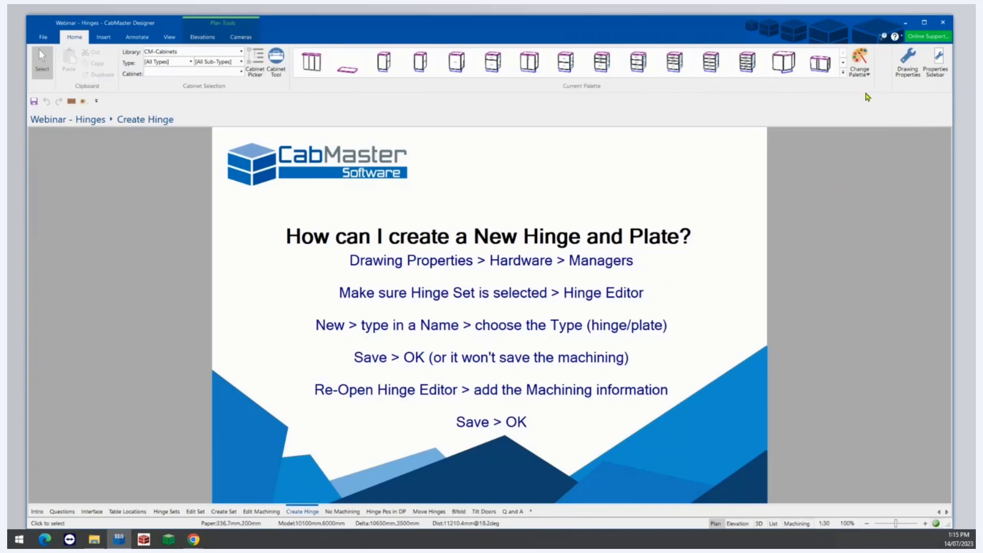
click(906, 68)
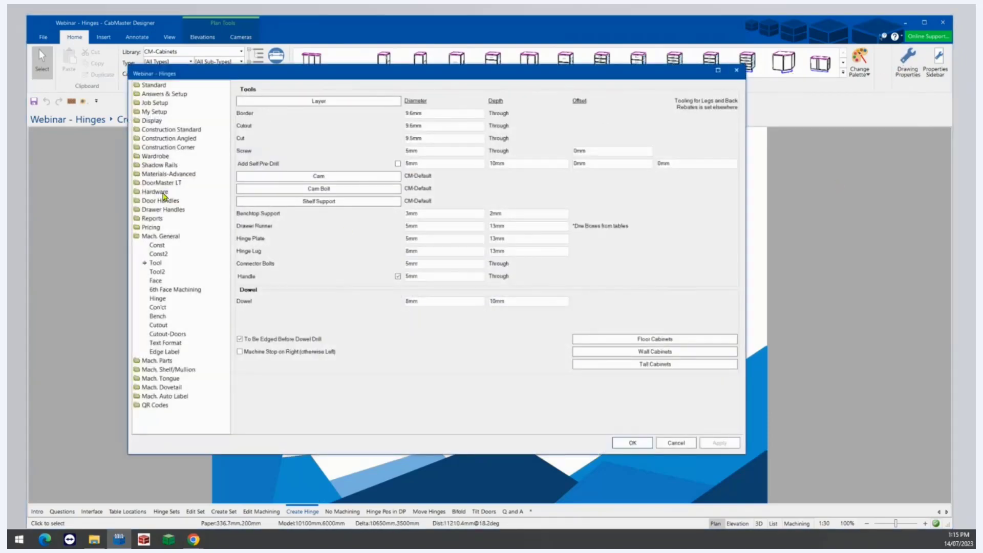
click(163, 191)
click(160, 245)
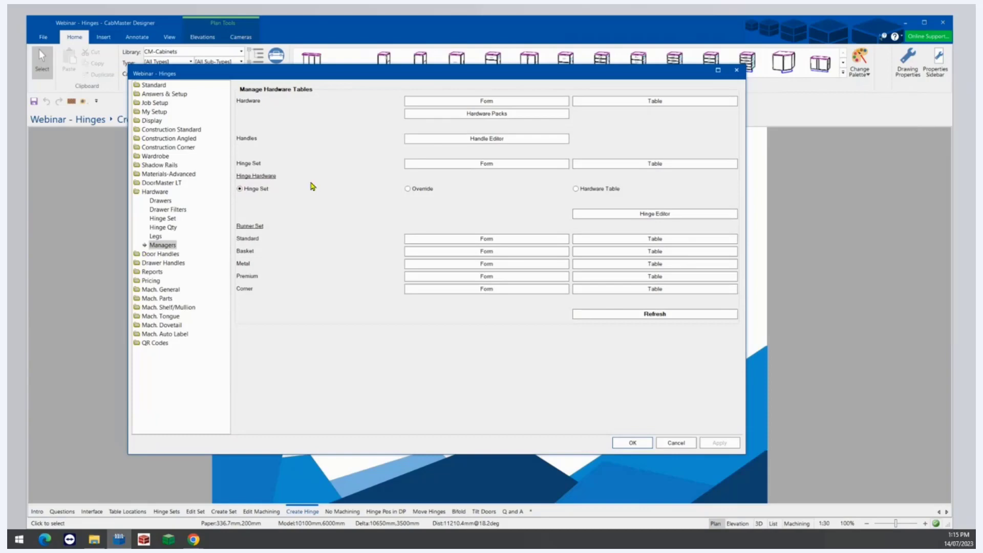
click(598, 219)
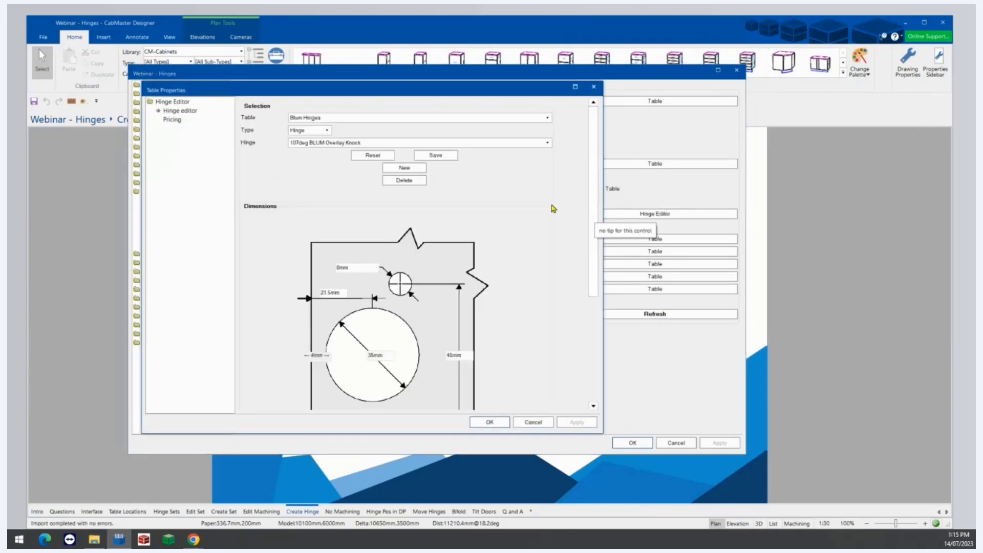
Create a new hinge named Webinar Hinge with type Hinge in the Blum Hinges table and save it
click(421, 168)
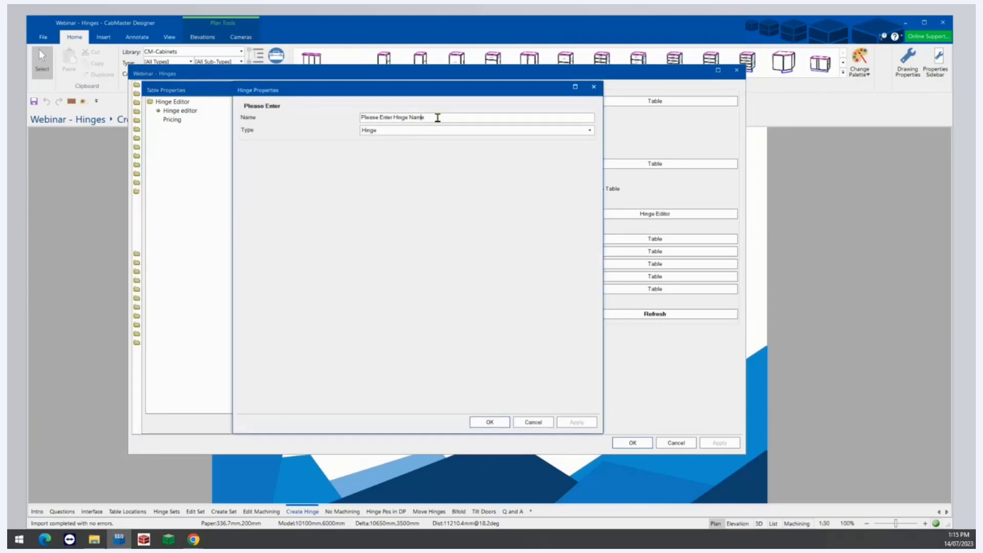
drag(437, 116, 345, 121)
text(Webinar Hinge)
click(478, 426)
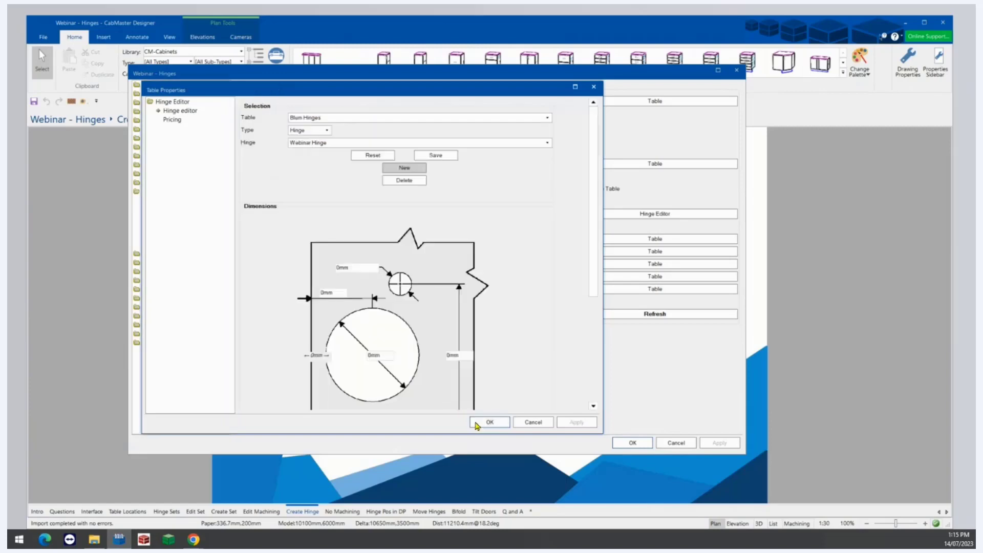
click(443, 158)
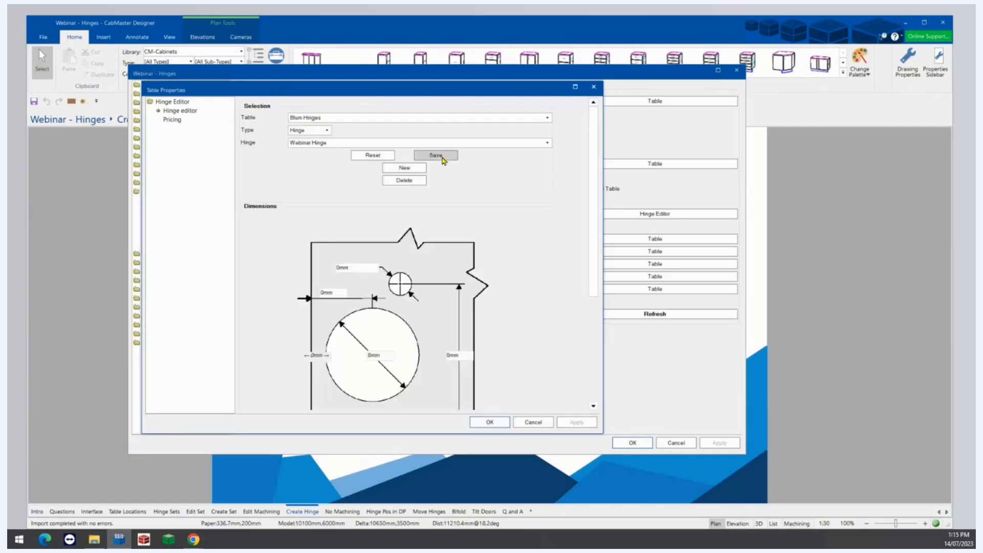
click(495, 425)
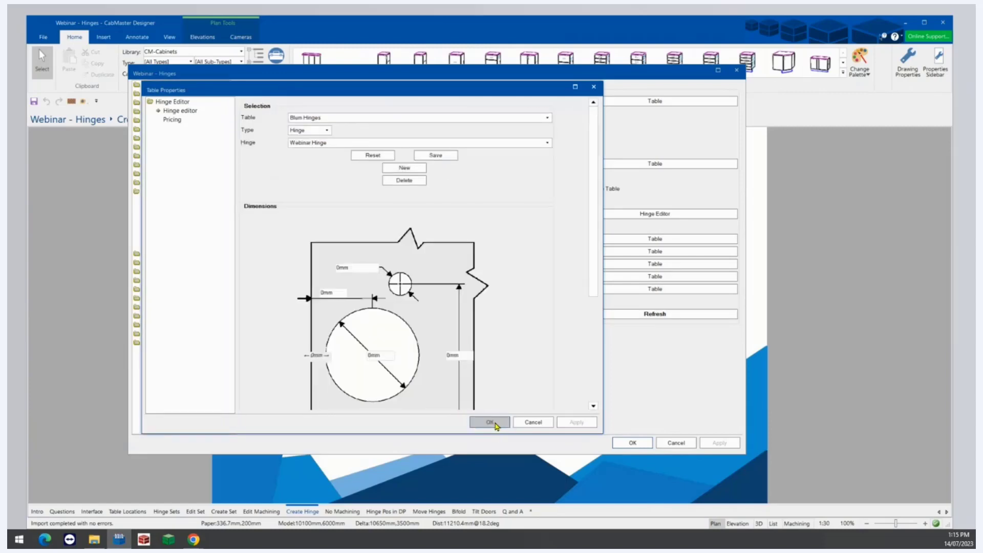
Reopen the Hinge Editor, review Webinar Hinge's drilling dimension and layer fields, then save the hinge and close the drawing properties
click(601, 215)
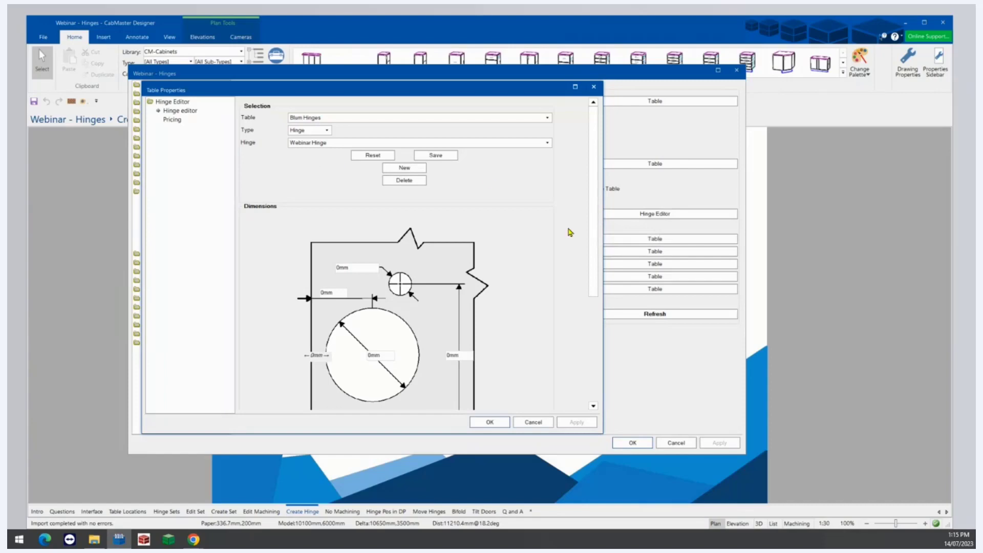
drag(594, 255, 592, 342)
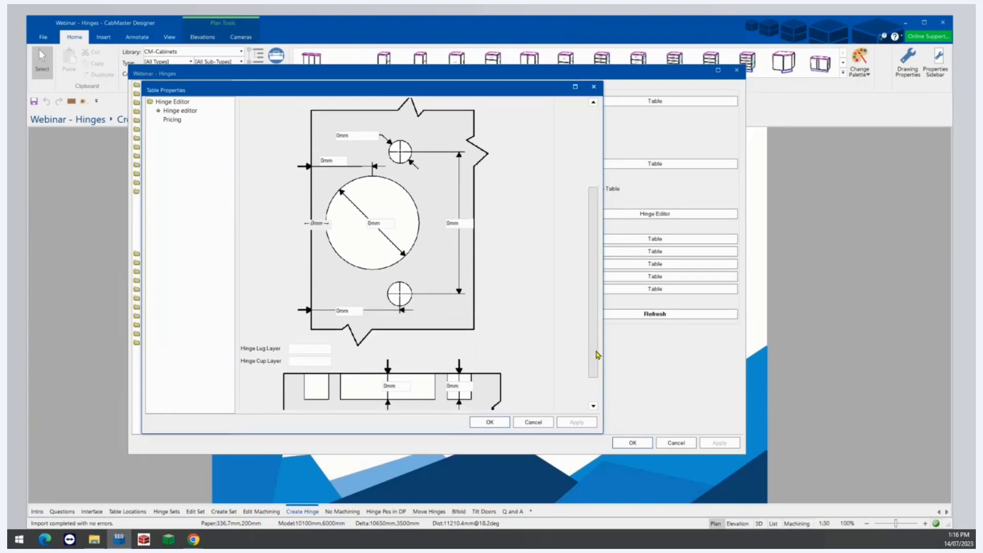
scroll(596, 355, down, 1)
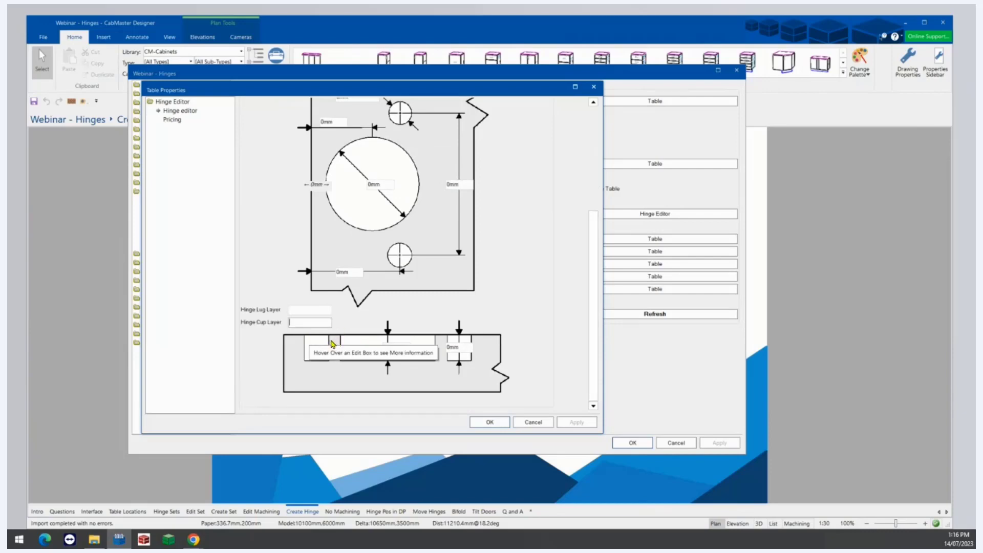
click(303, 310)
scroll(595, 345, up, 3)
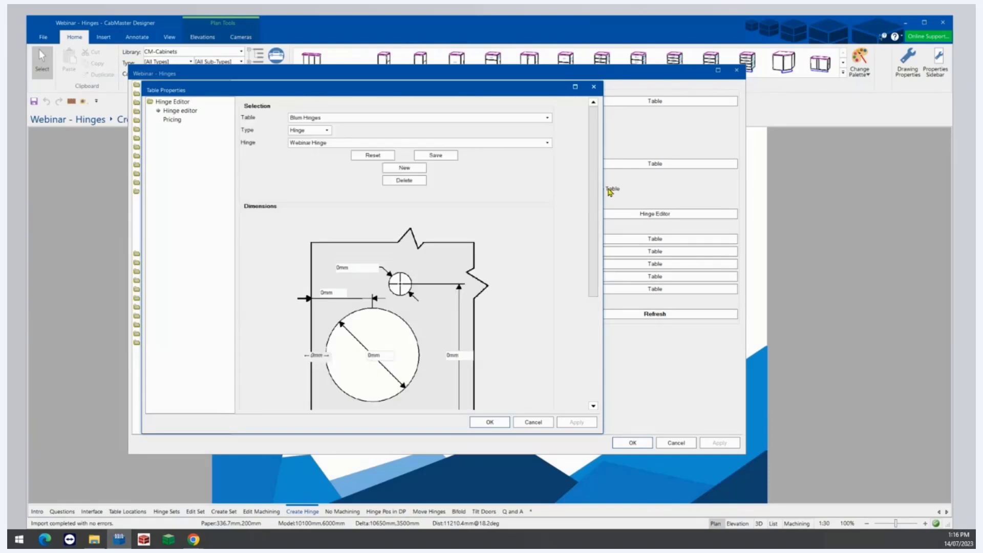
click(427, 156)
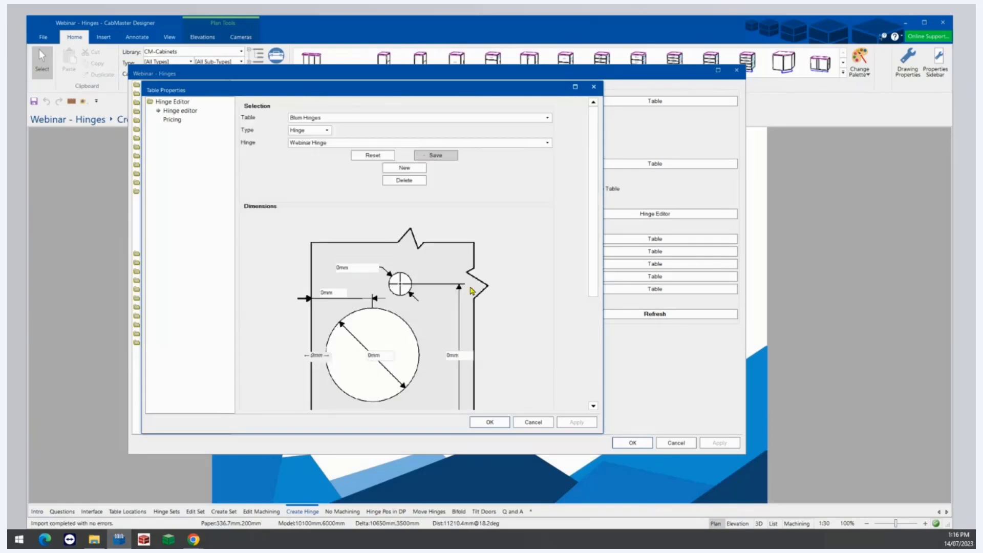
click(485, 424)
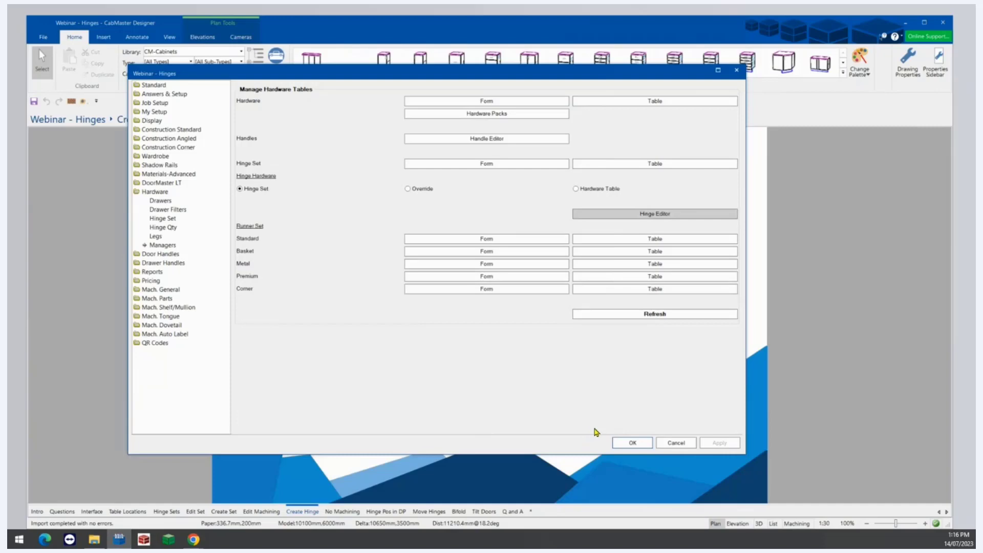
click(628, 442)
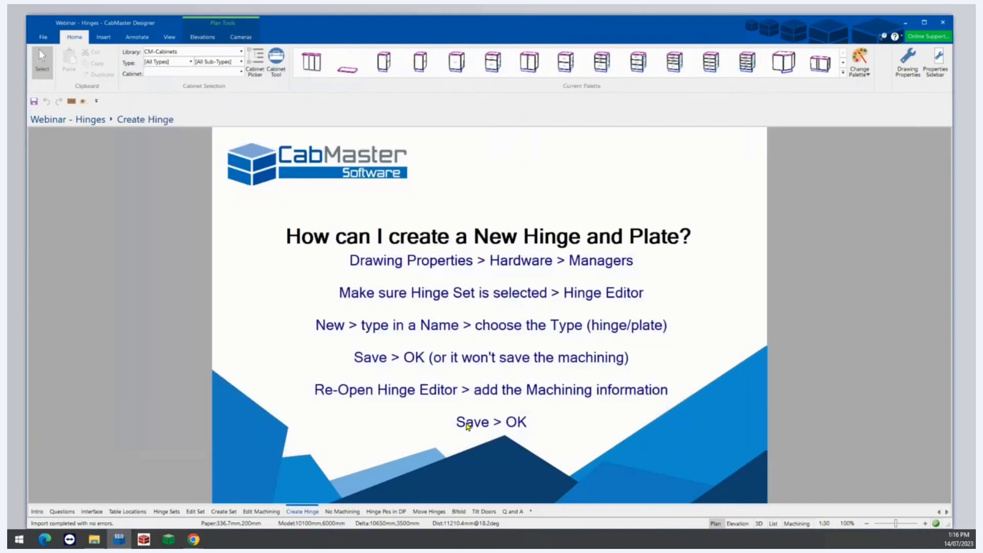
Switch to the No Machining page and check the Panel as Door setting in the job's material properties
click(339, 511)
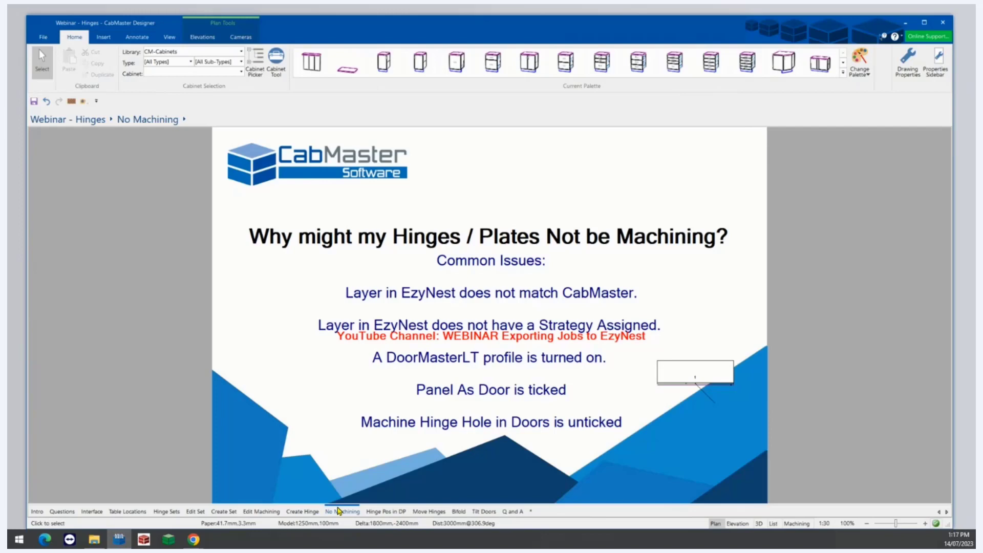
click(338, 511)
click(339, 445)
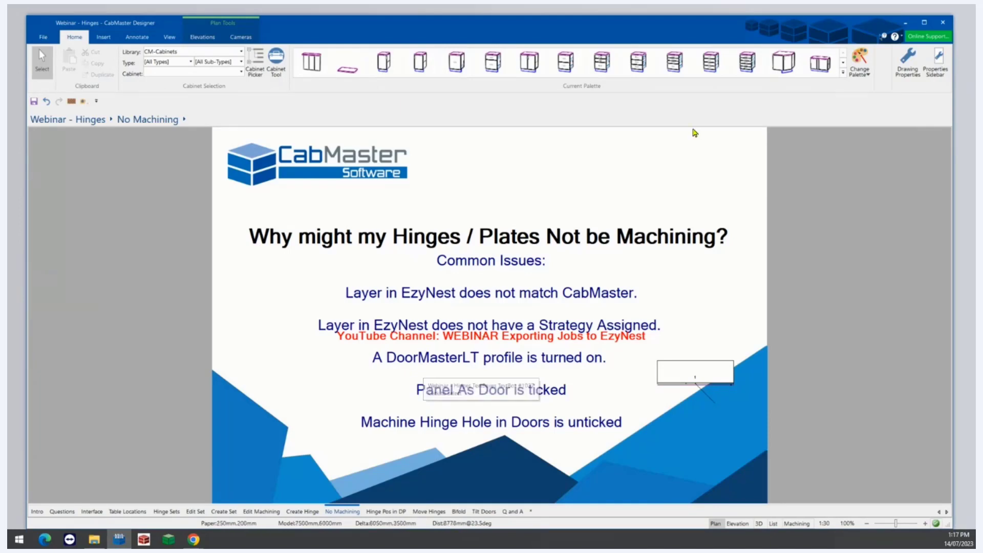
click(909, 64)
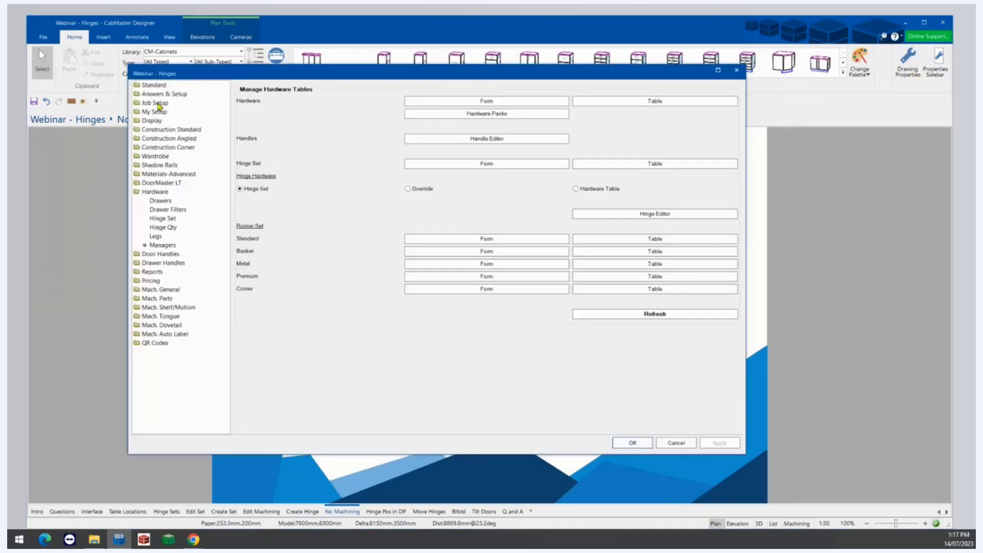
click(155, 103)
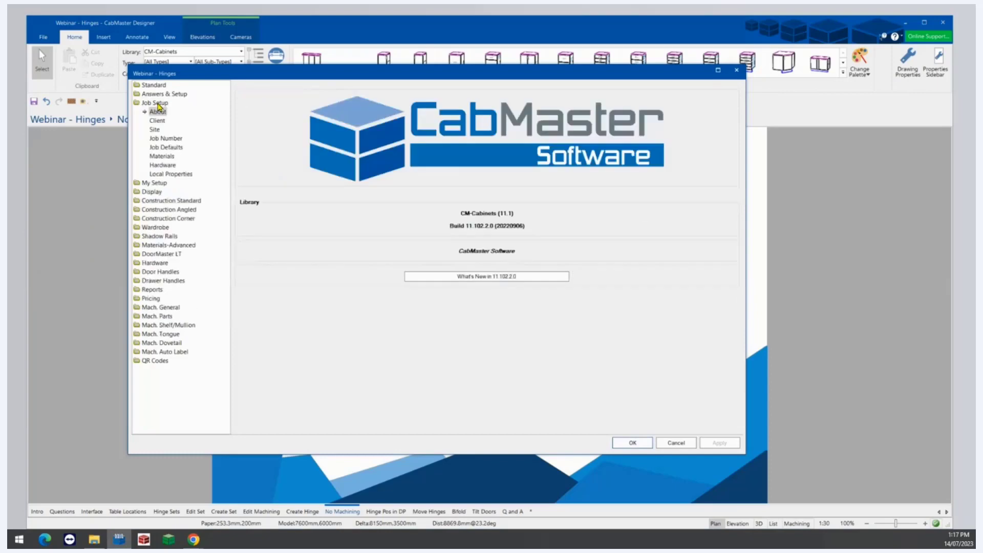
click(163, 156)
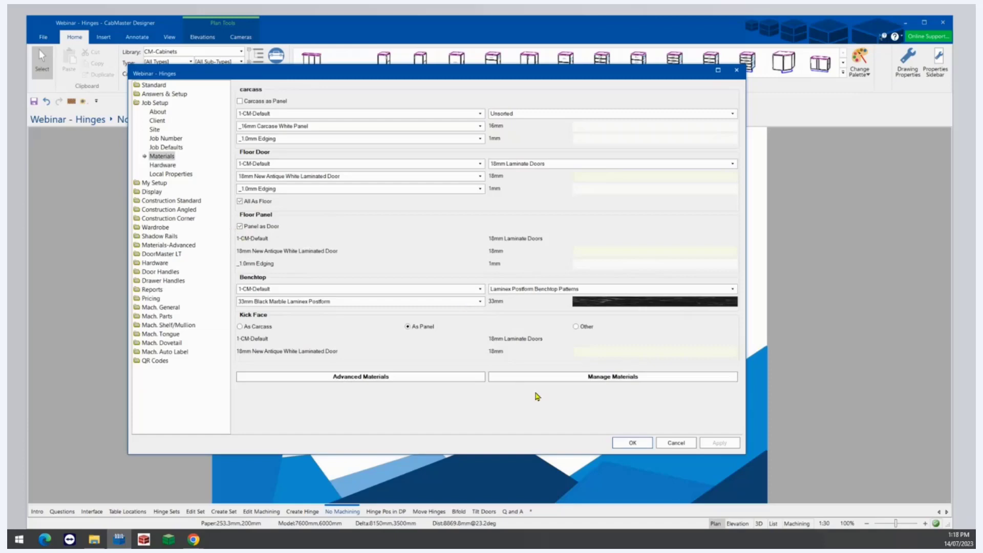
click(628, 443)
Turn off Panel as Door in the panel materials of the Floor Blind Return Left cabinet and close its properties
double_click(676, 373)
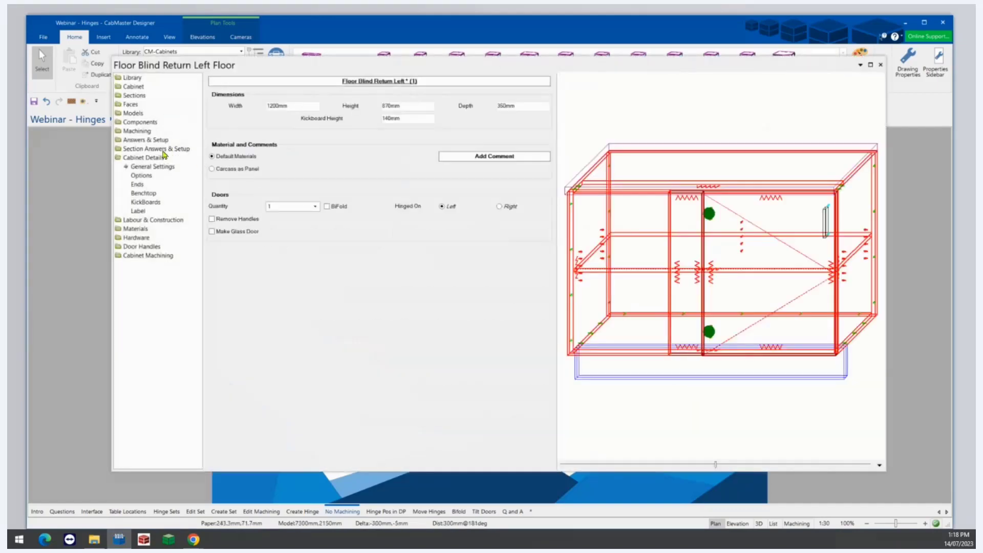
click(133, 229)
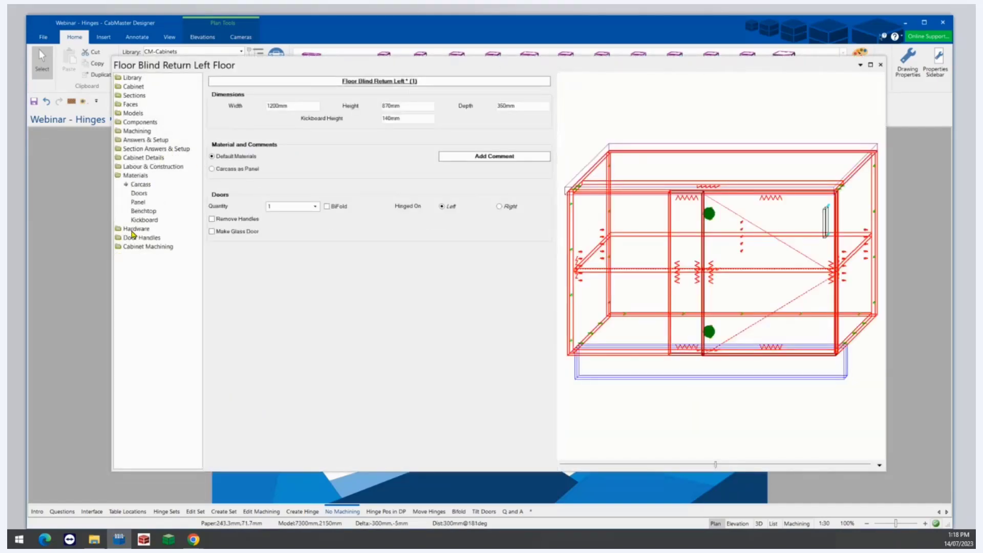
click(138, 203)
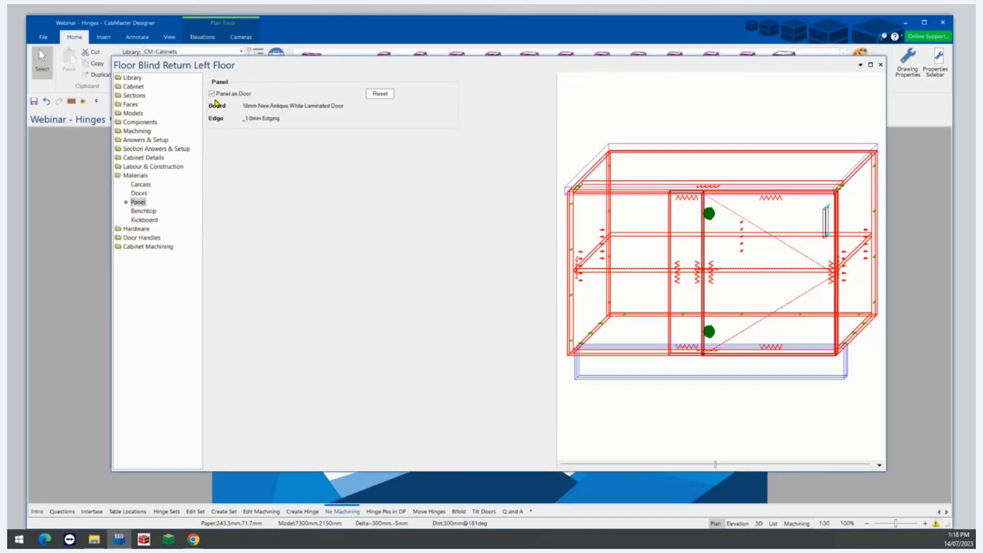
click(212, 94)
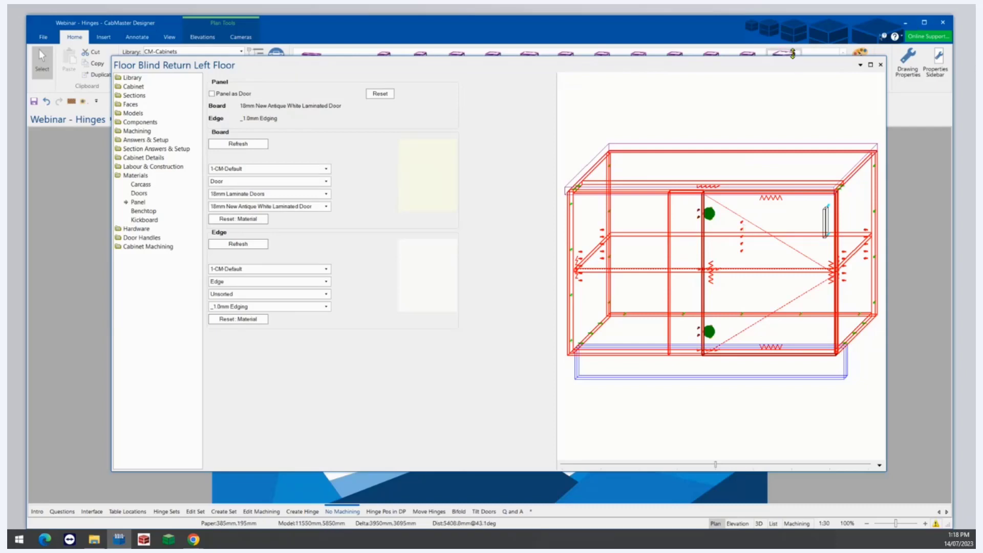
click(881, 66)
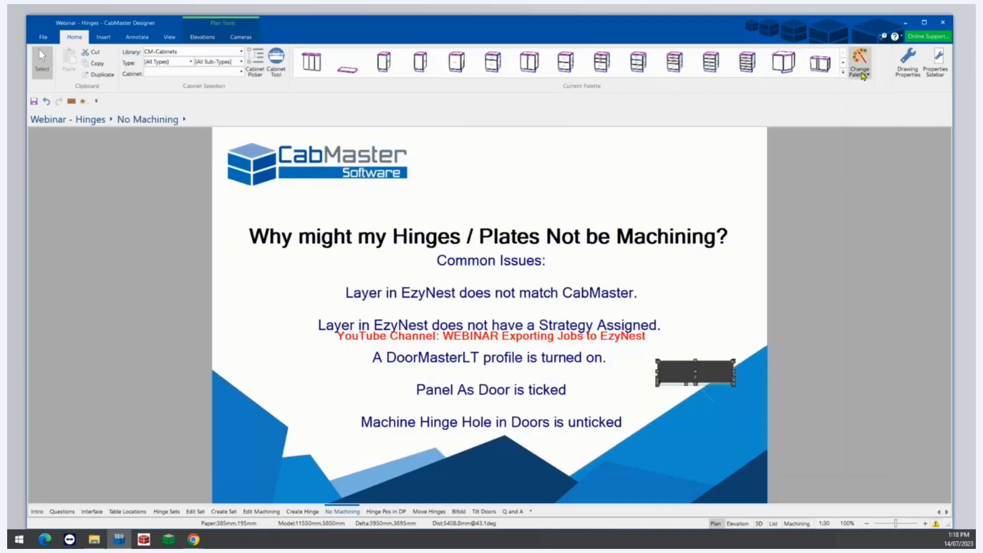
click(627, 305)
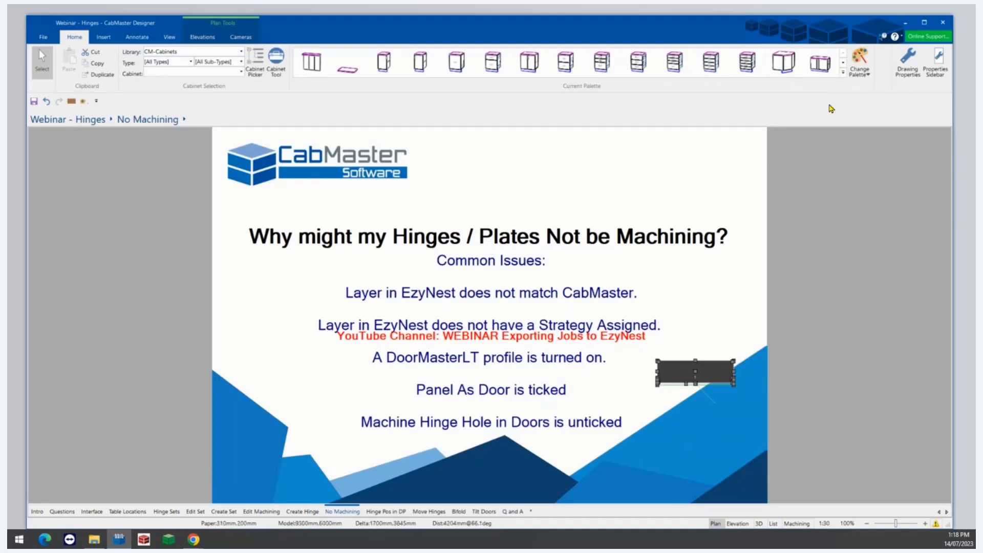
Check the Machine Hinge Holes in Doors option in the general machining hinge settings and close the drawing properties
click(908, 59)
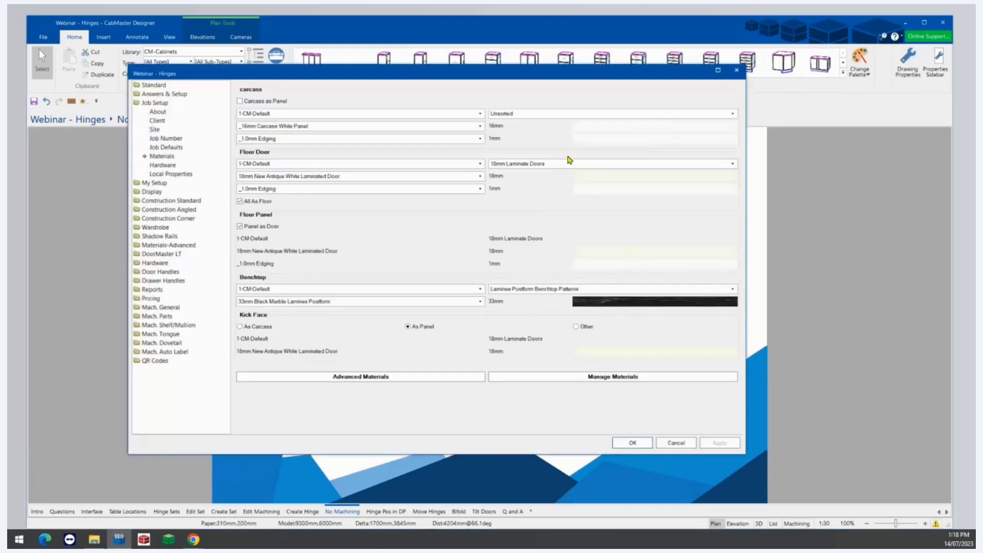
click(162, 308)
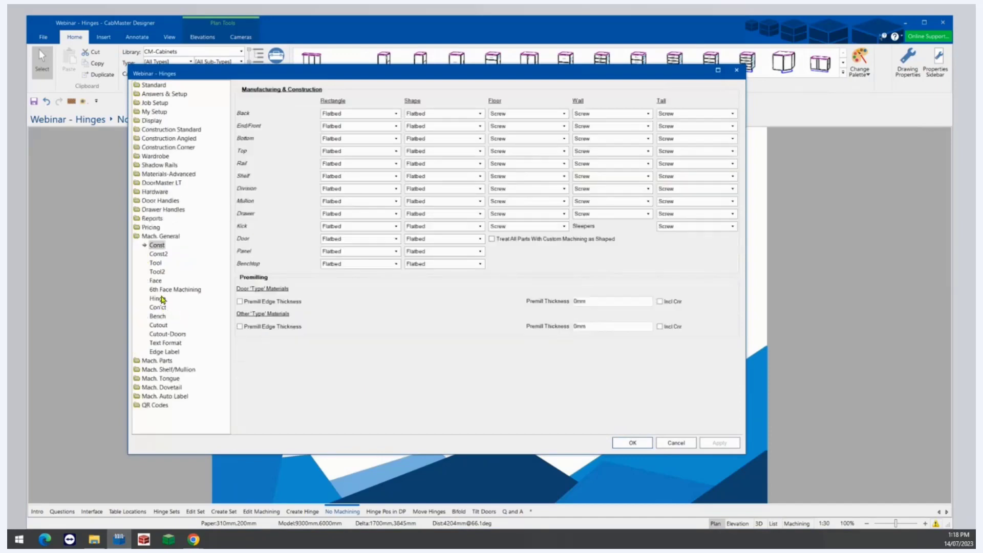
click(162, 299)
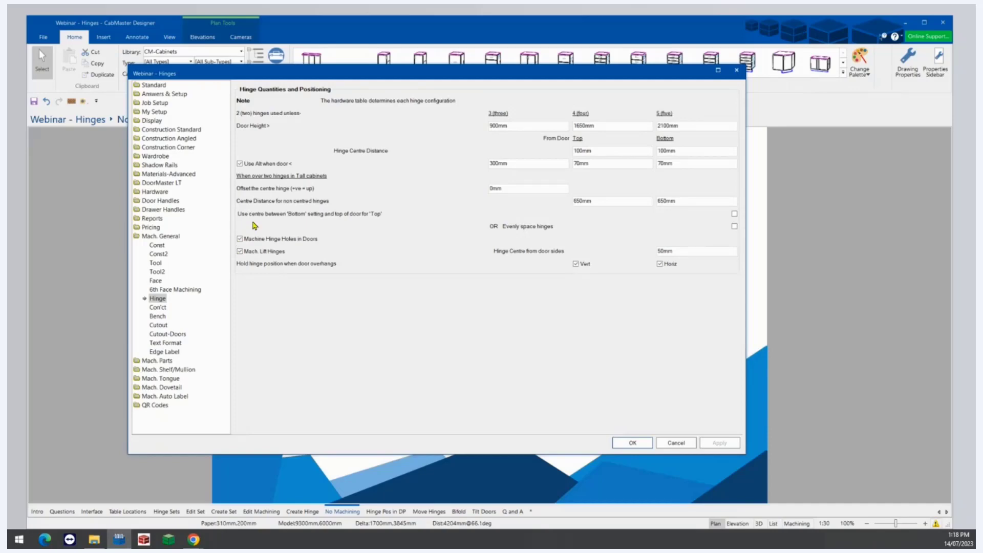
click(633, 443)
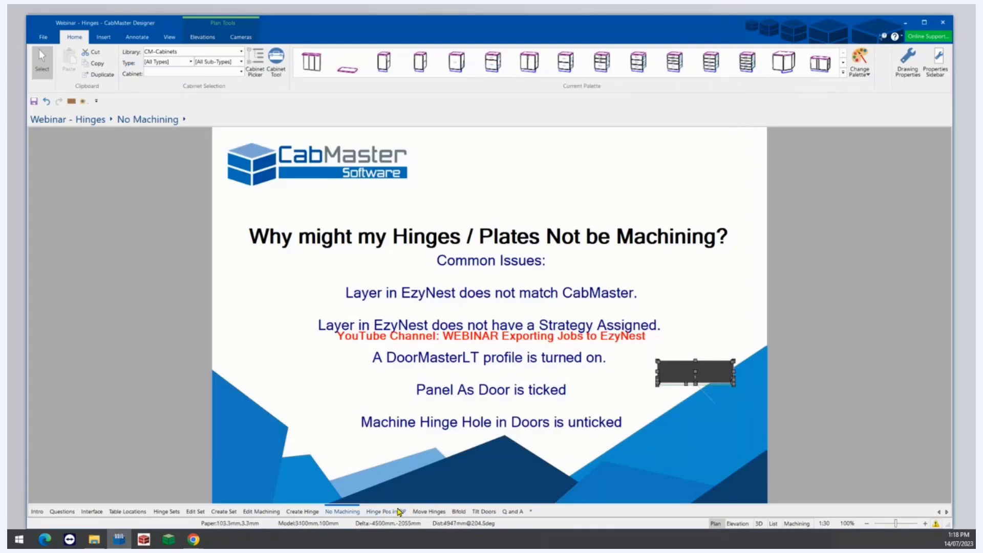
On the Hinge Pos in DP page, review the drawing's Hardware hinge quantity and general machining hinge positioning settings, then close the drawing properties
click(399, 511)
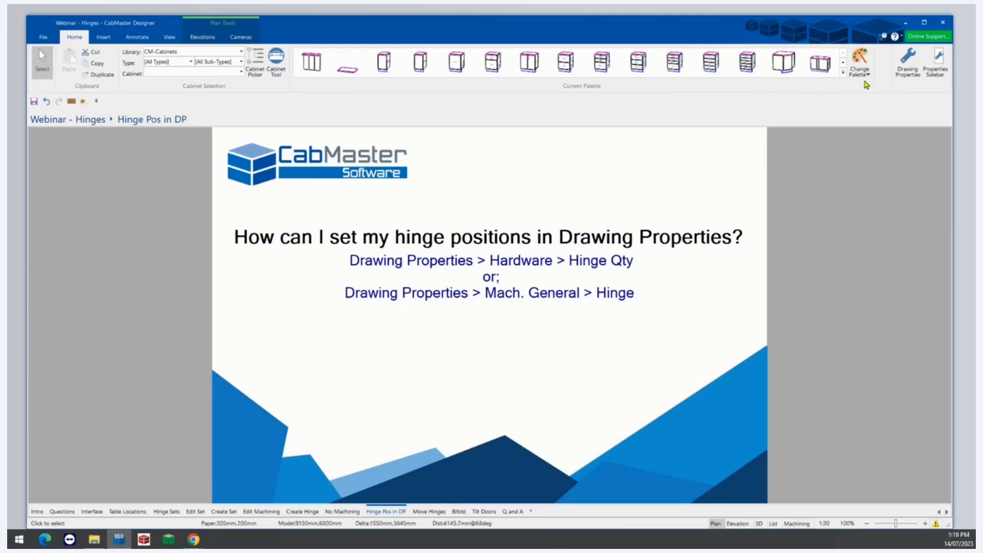
click(907, 72)
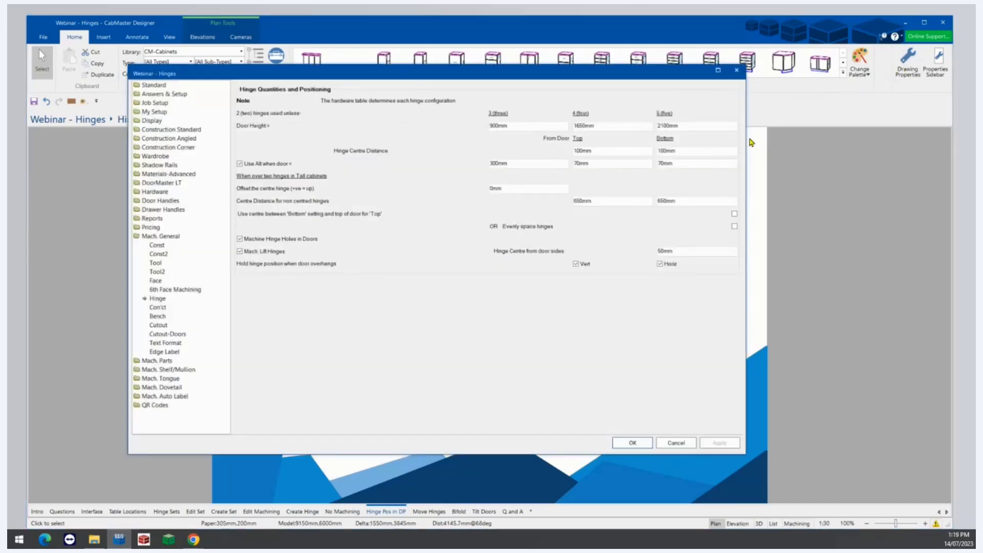
click(164, 193)
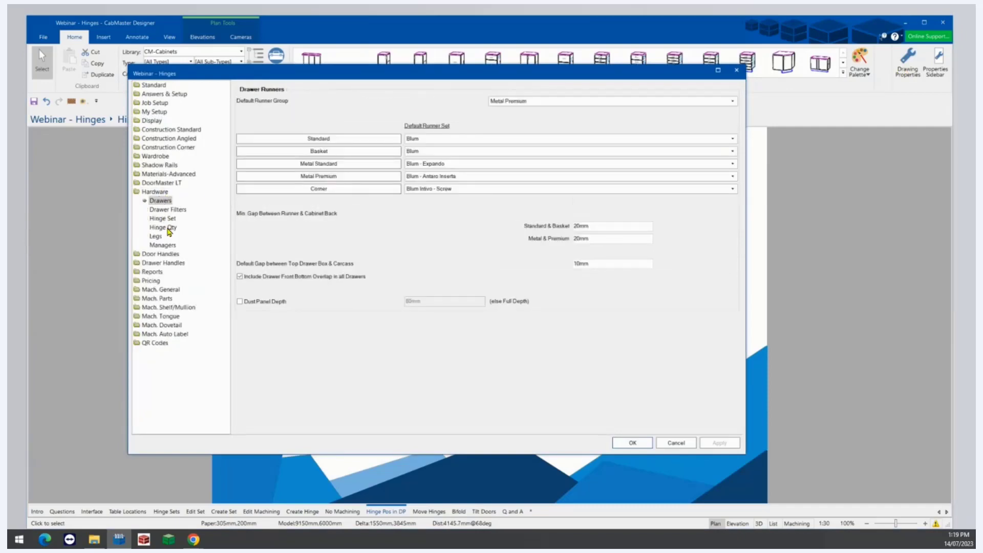
click(164, 228)
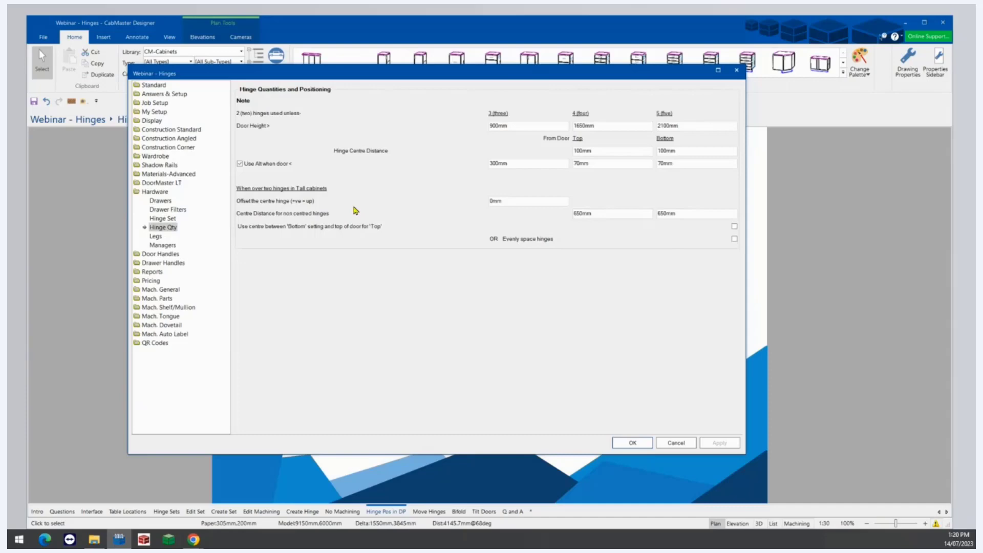
click(172, 290)
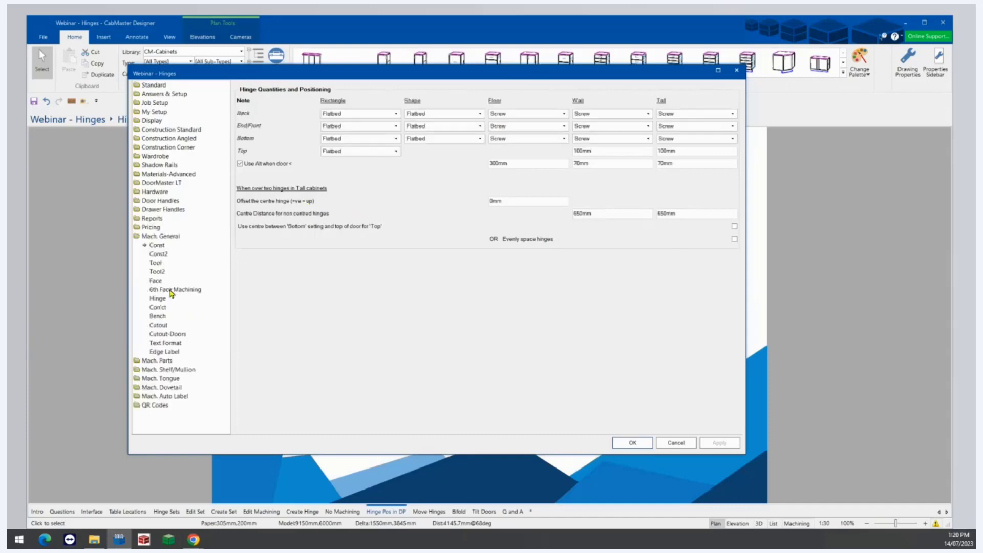
click(158, 299)
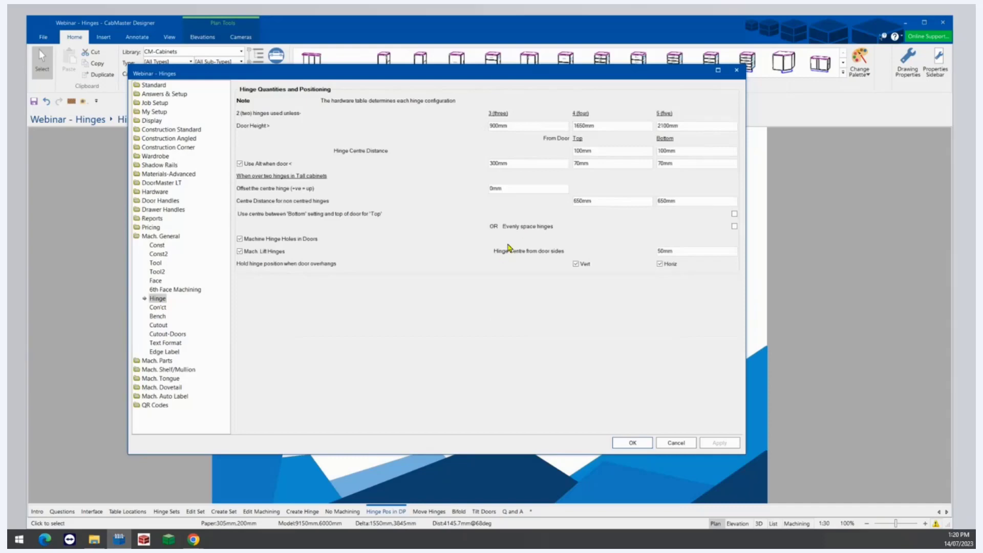
click(628, 444)
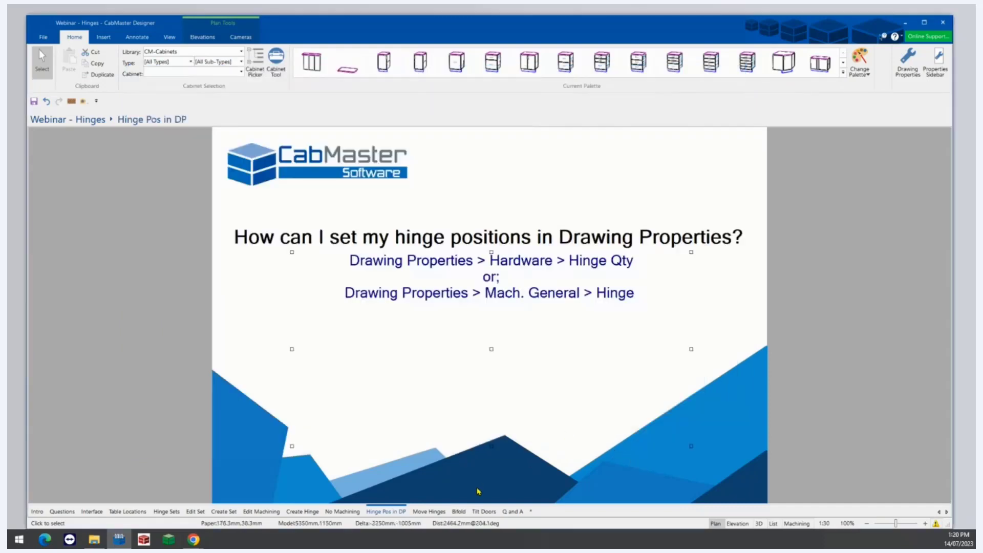
On the Move Hinges page, open the hinge machining settings of the Floor 1 Door Left cabinet
click(430, 512)
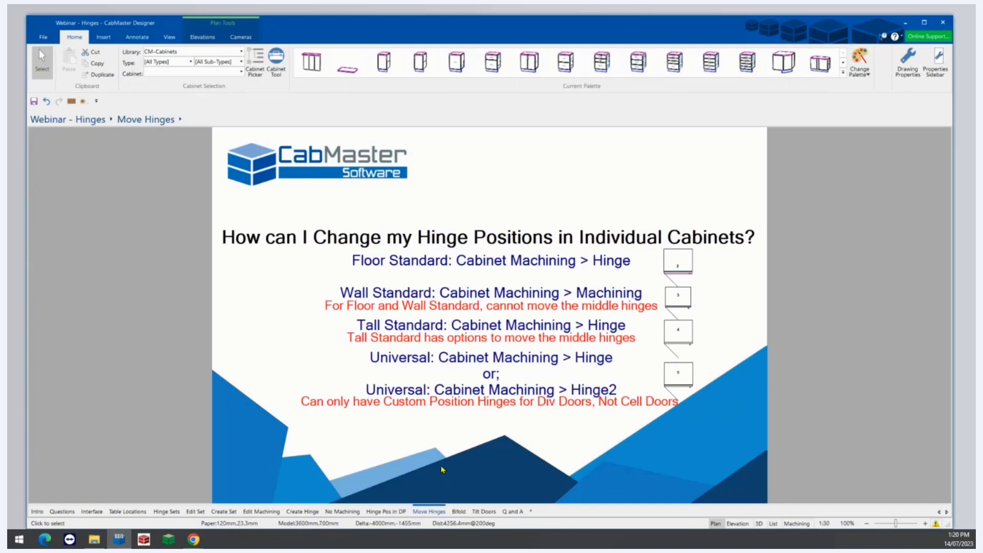
click(520, 269)
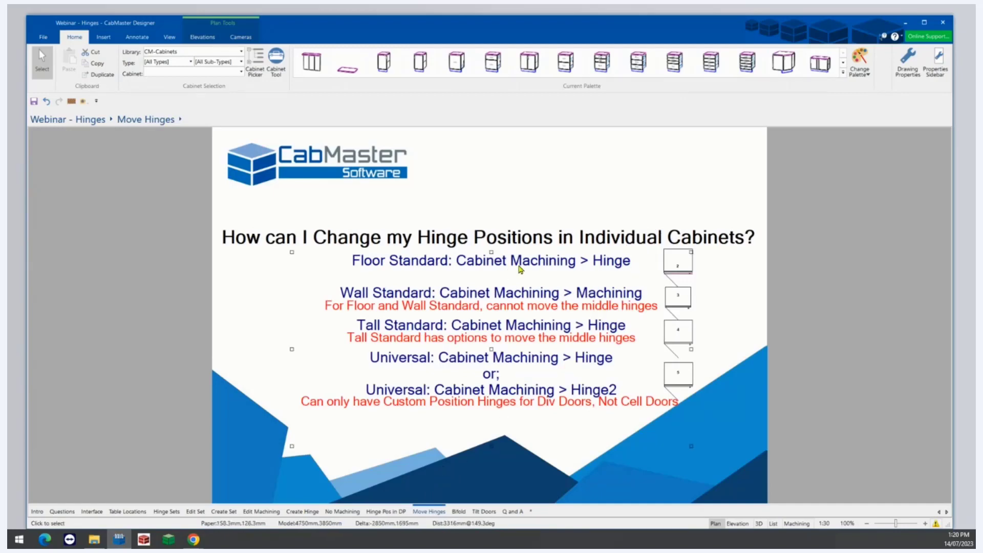
click(685, 258)
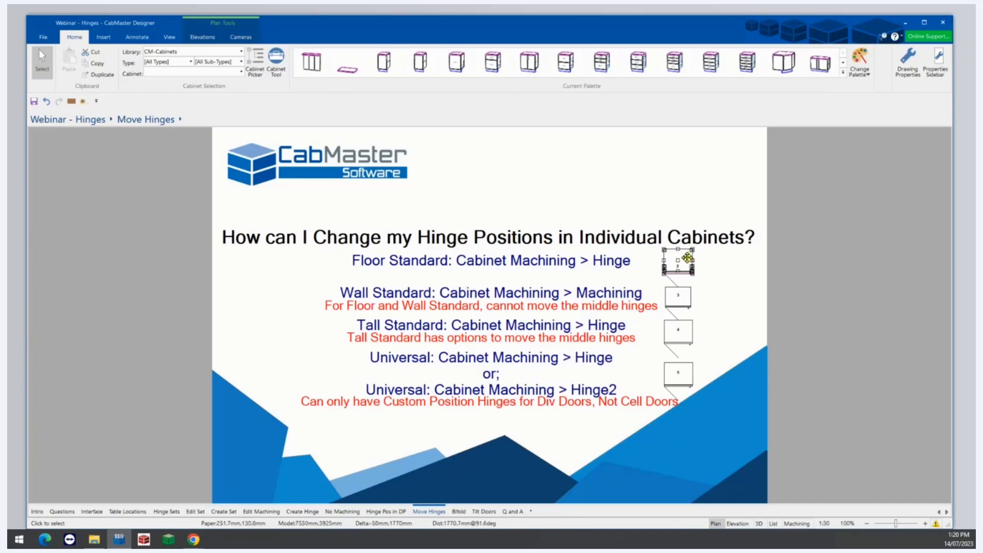
double_click(687, 257)
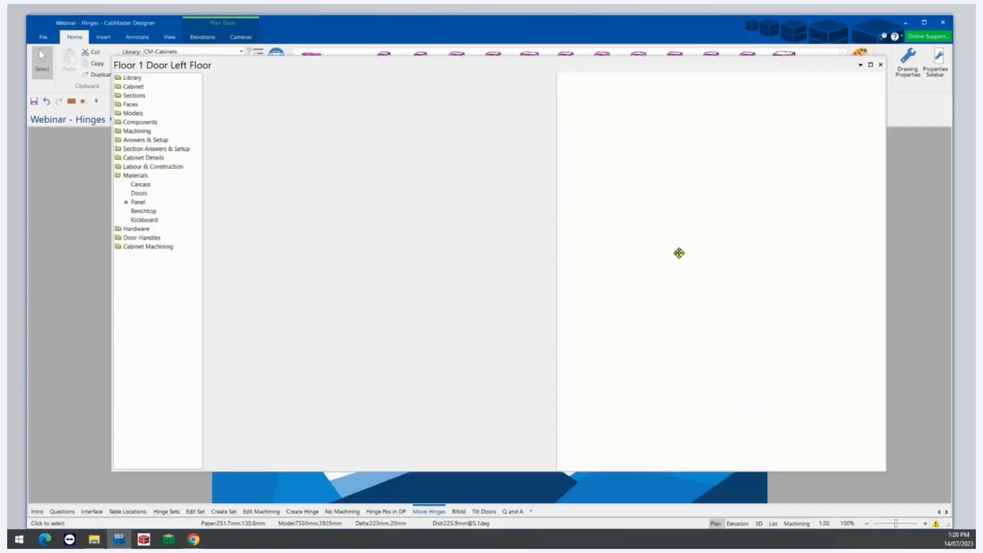
click(137, 247)
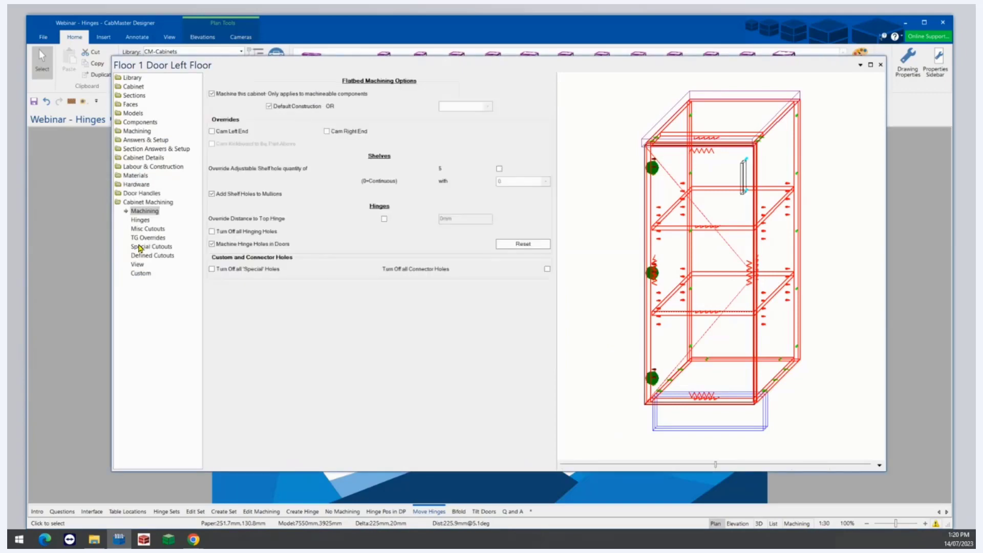
click(140, 221)
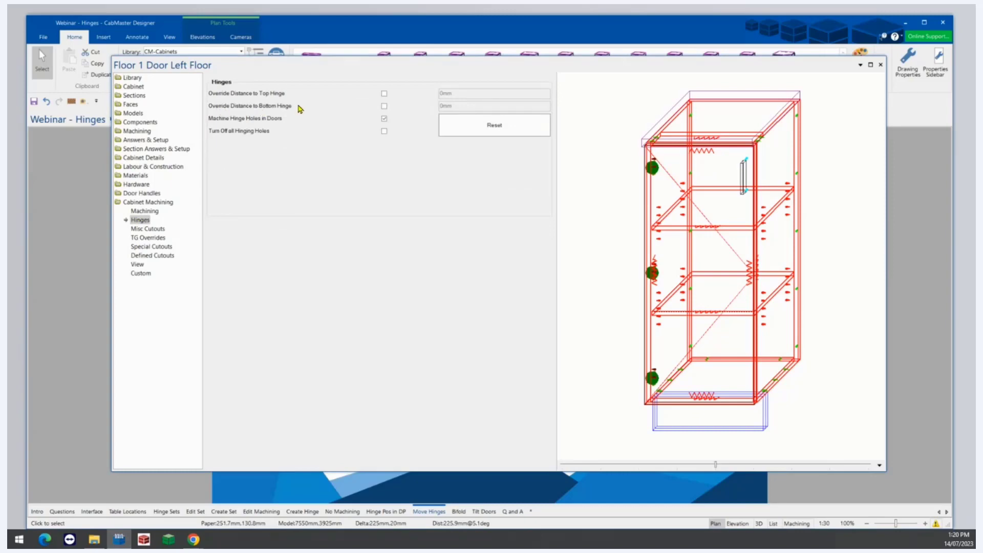
Override the floor cabinet's top and bottom hinge distances, setting both to 200 mm
click(384, 94)
click(384, 106)
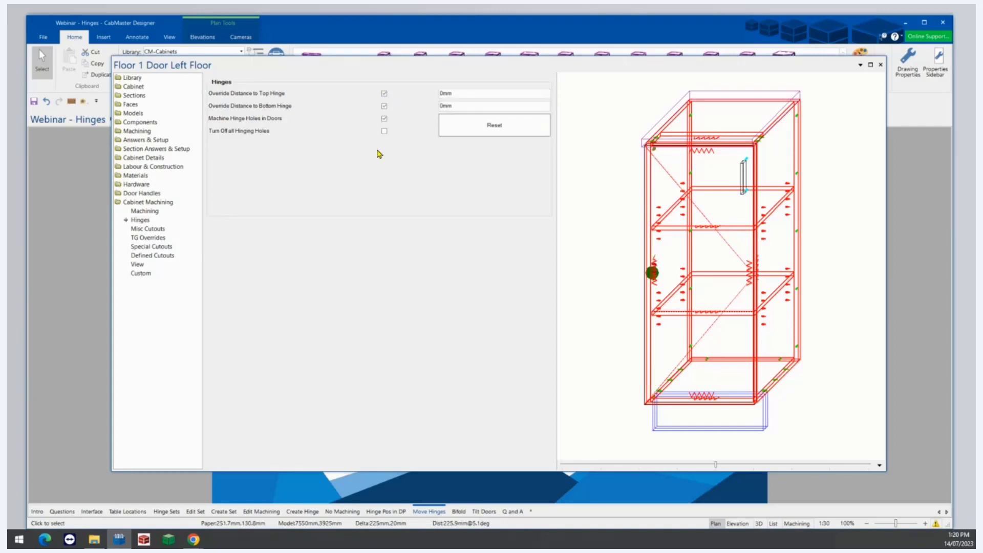
double_click(467, 95)
text(200)
key(Return)
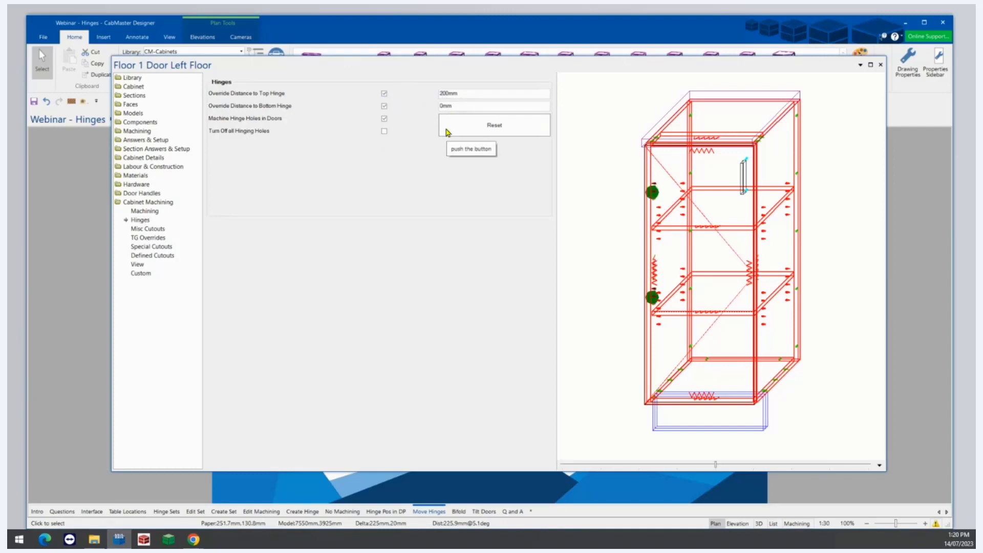
key(Tab)
text(200)
key(Return)
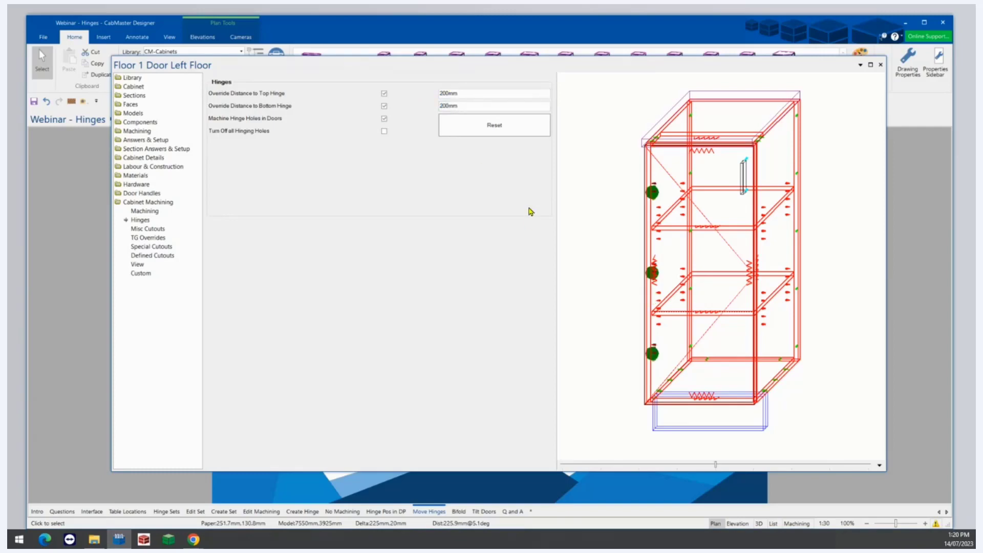
Switch the bottom hinge distance override off and back on, then close the floor cabinet's properties
click(385, 108)
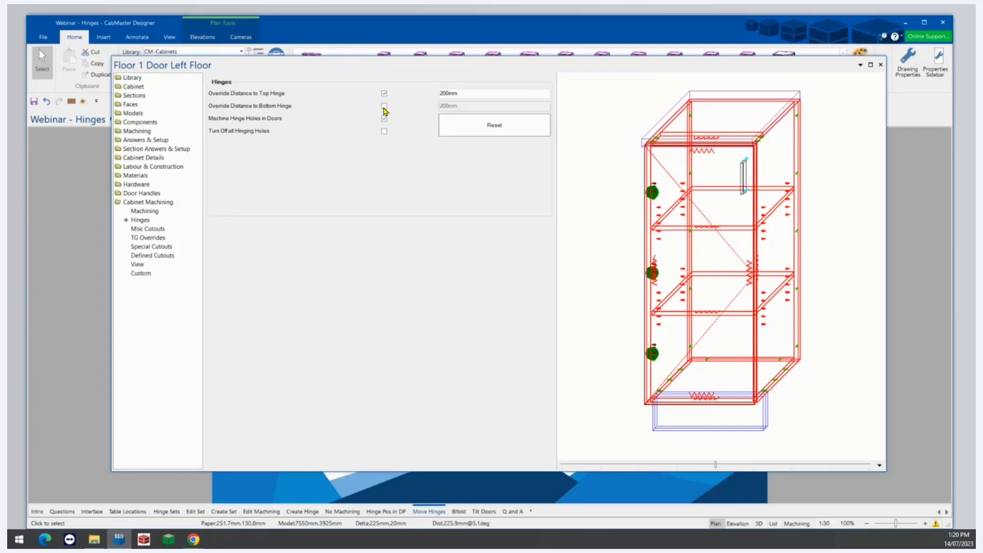
click(385, 108)
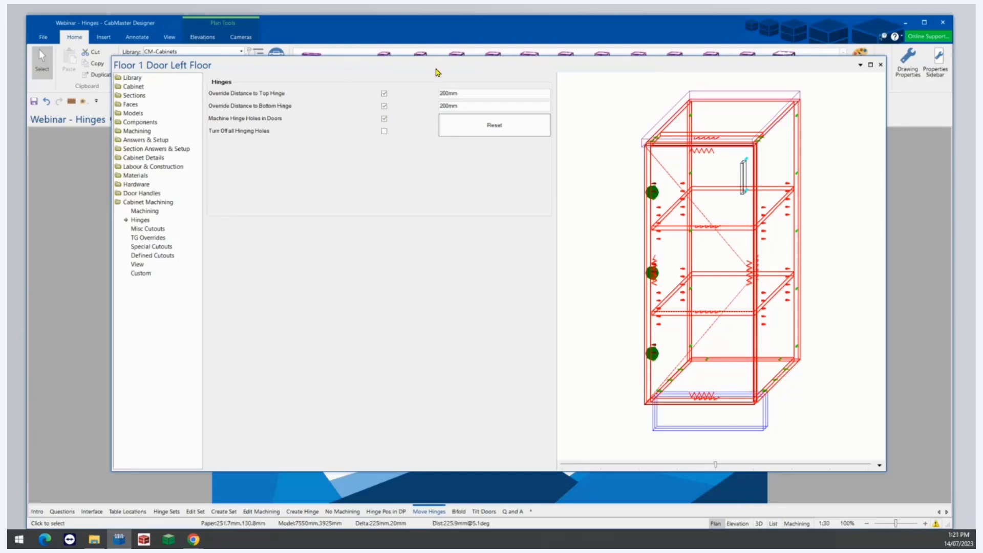
click(881, 65)
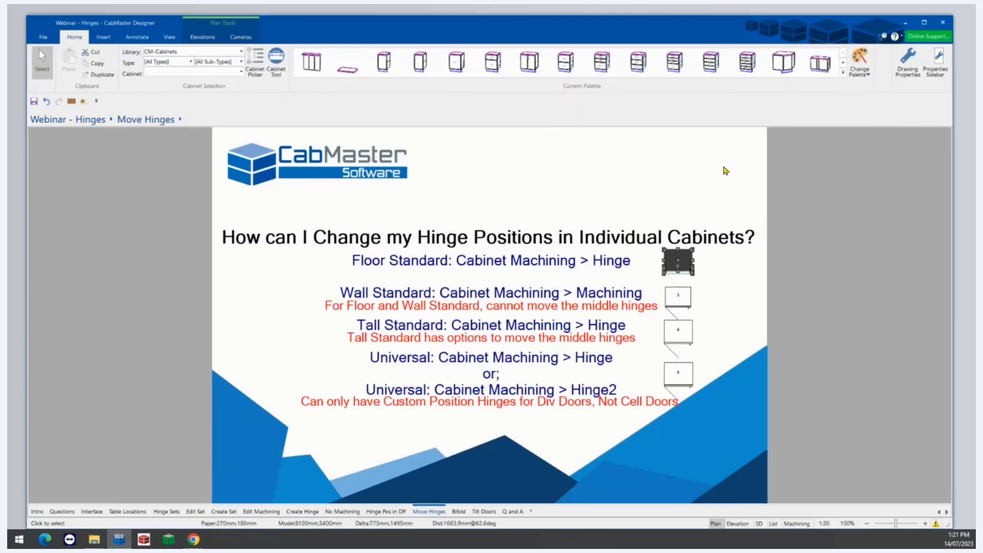
In the Wall 1 Door Left cabinet's machining settings, toggle Turn Off all Hinging Holes on and off again, then close the properties
click(684, 298)
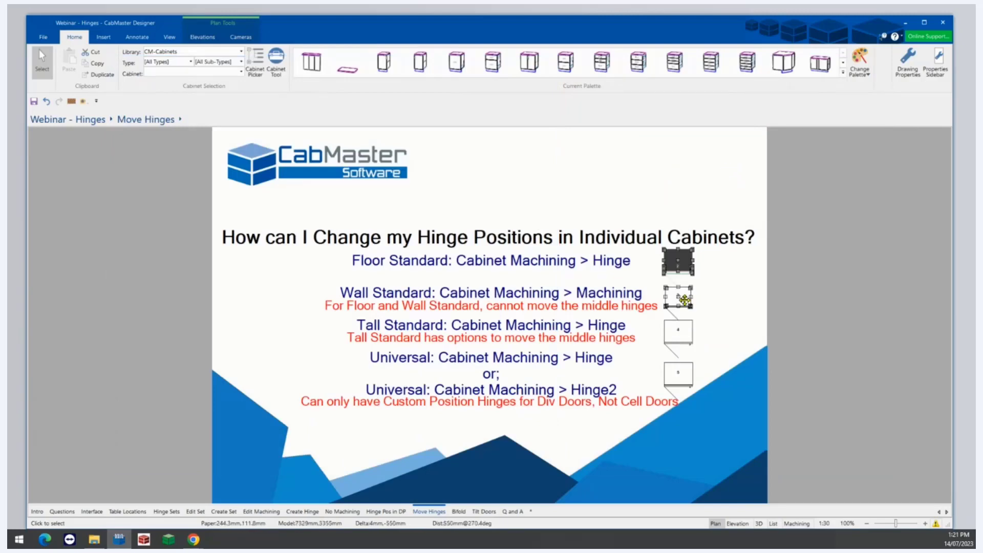
double_click(685, 300)
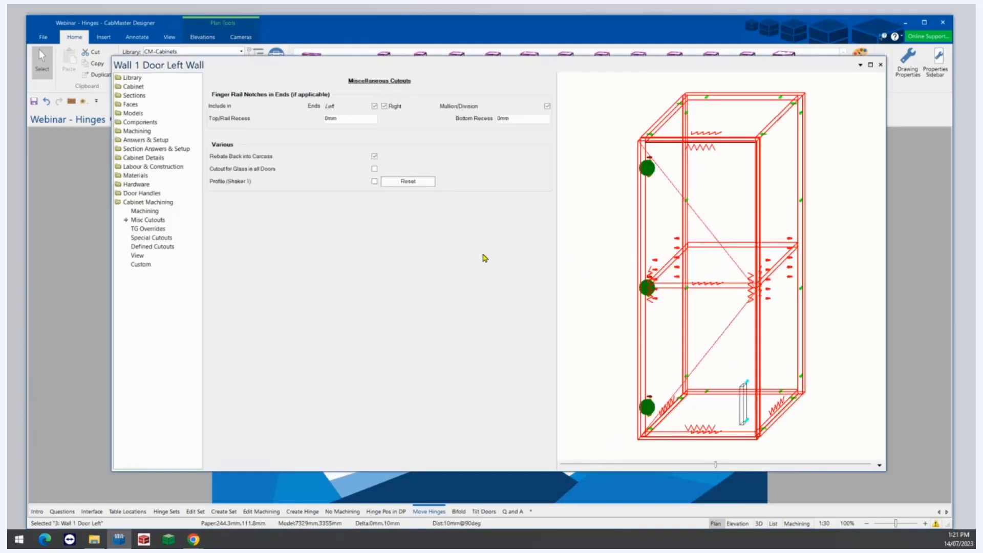
click(151, 212)
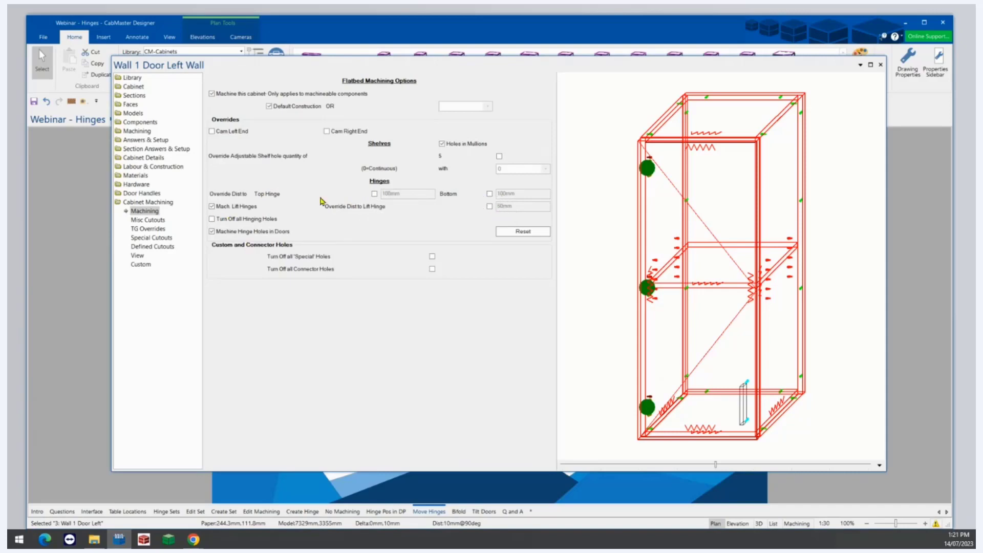
click(212, 231)
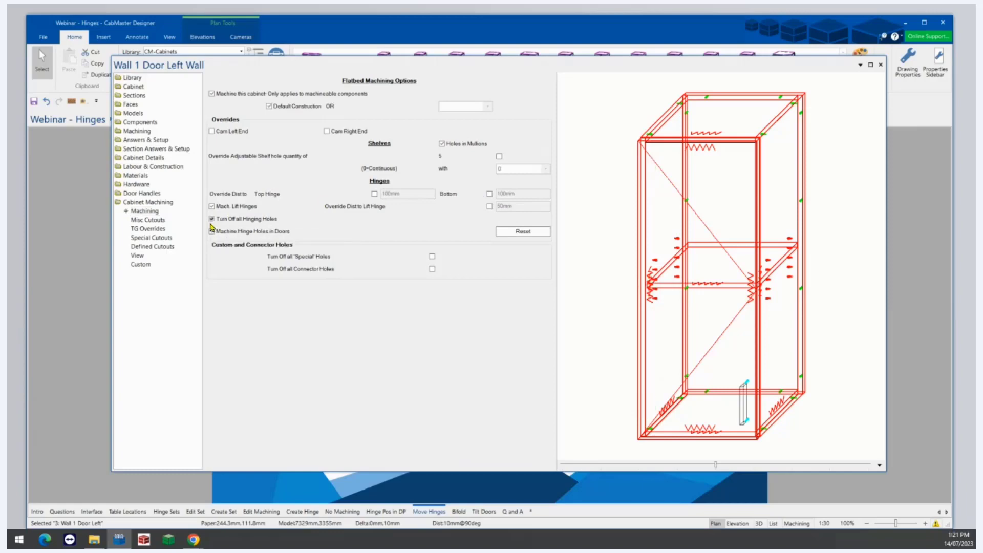
click(212, 232)
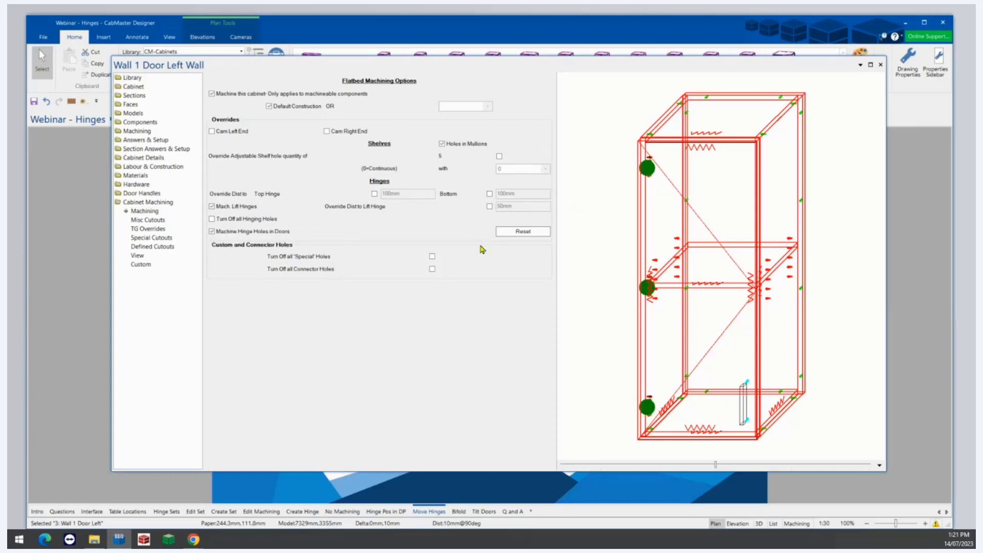
click(880, 65)
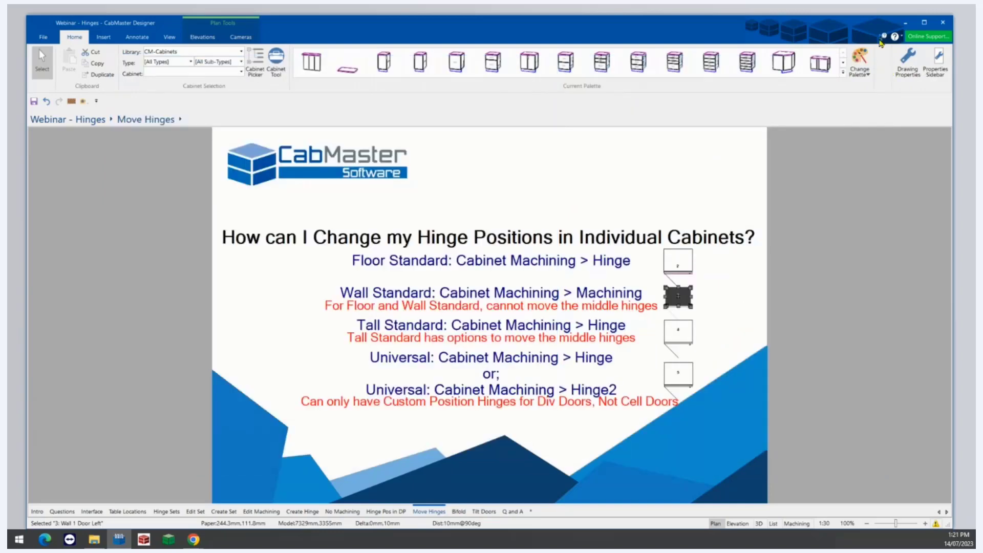
Review the hinge quantity and positioning settings in the Tall 1 Door Left cabinet's machining properties, then close them
click(679, 334)
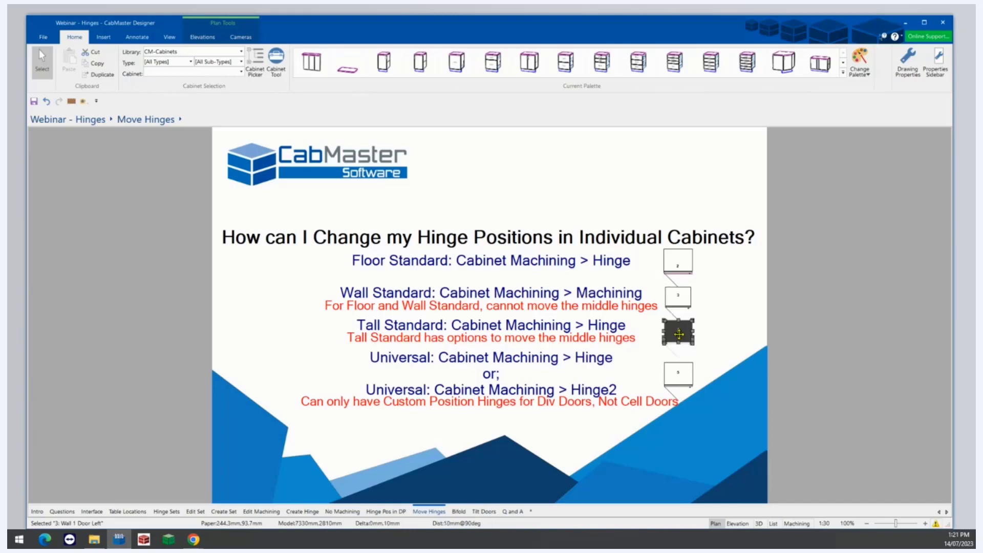
double_click(679, 334)
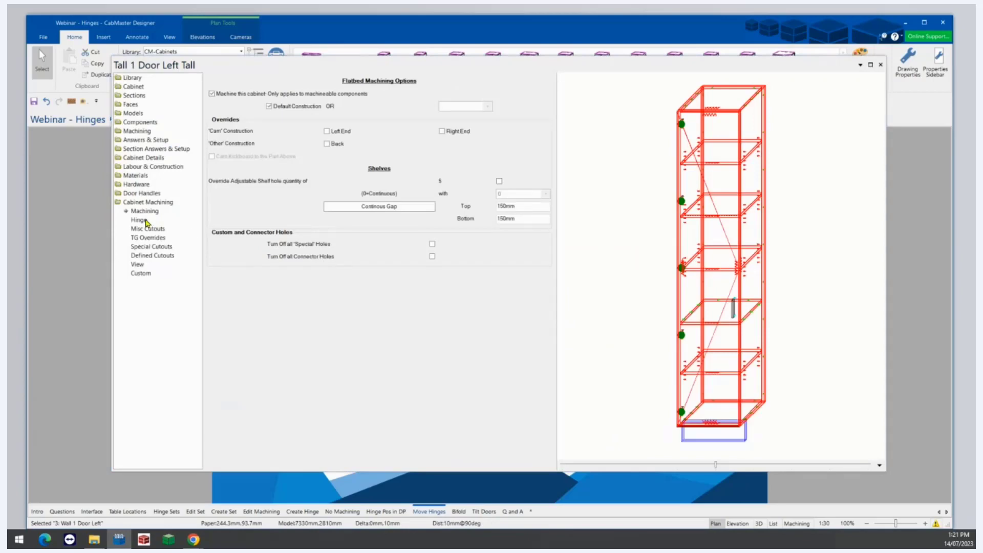
click(140, 220)
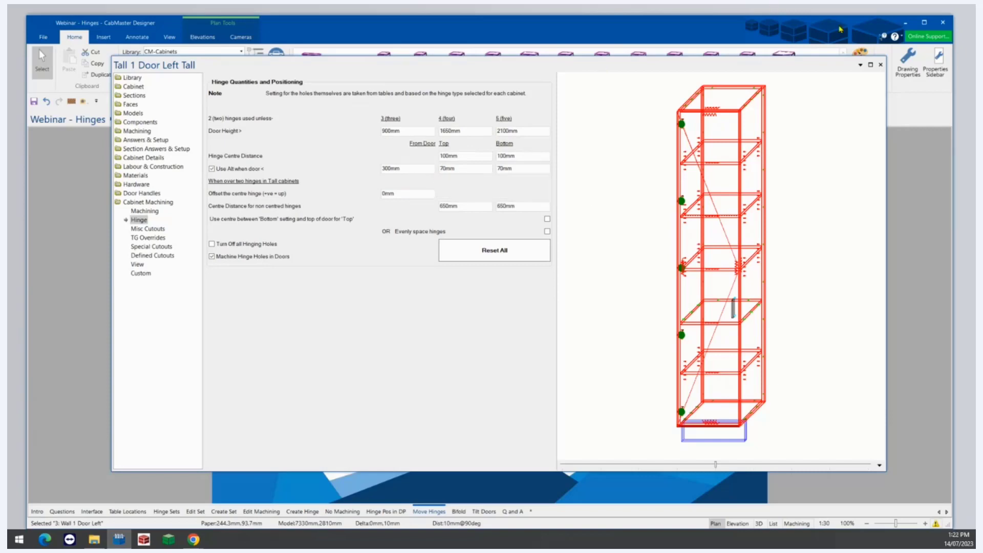
click(882, 65)
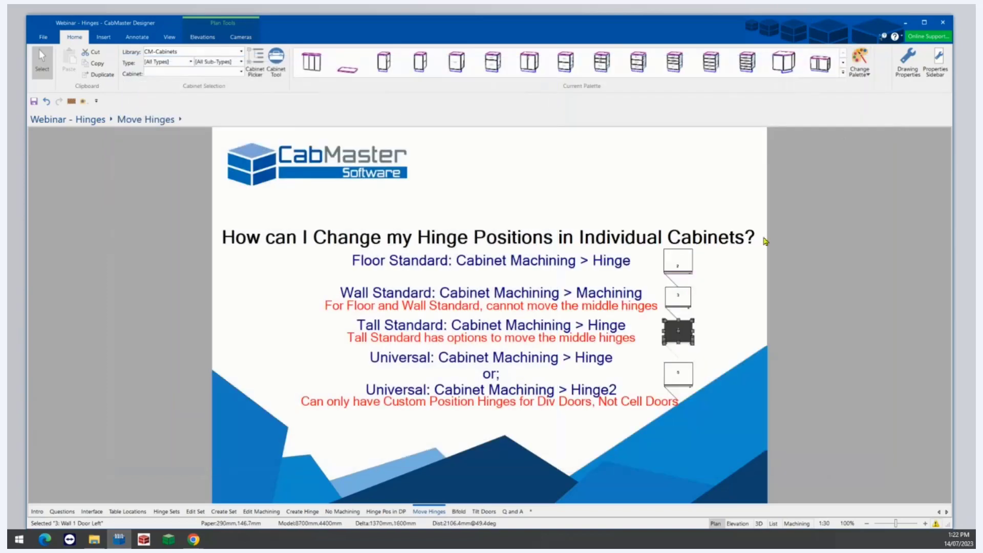
Open the Tall Universal cabinet's properties and review its hinge quantity and positioning machining settings
click(676, 381)
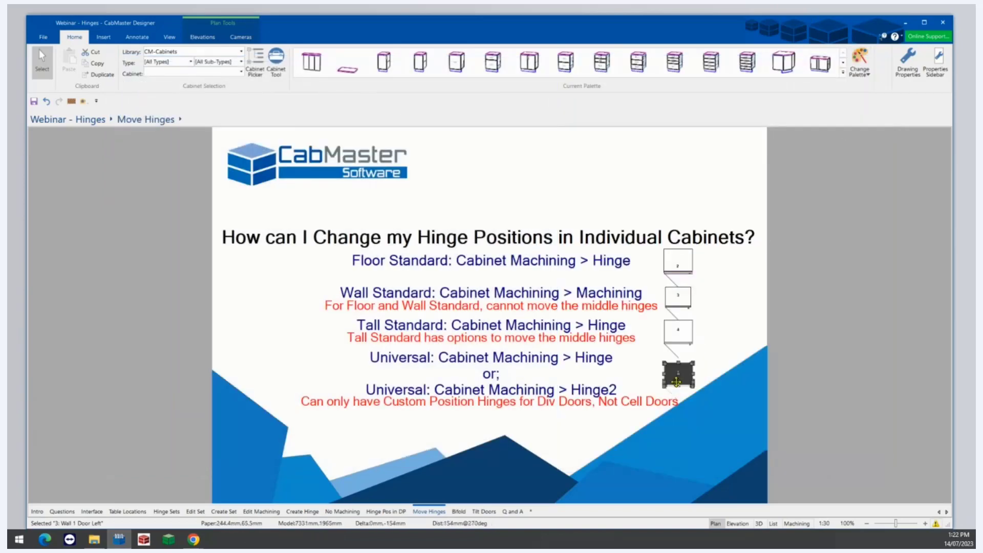
double_click(676, 381)
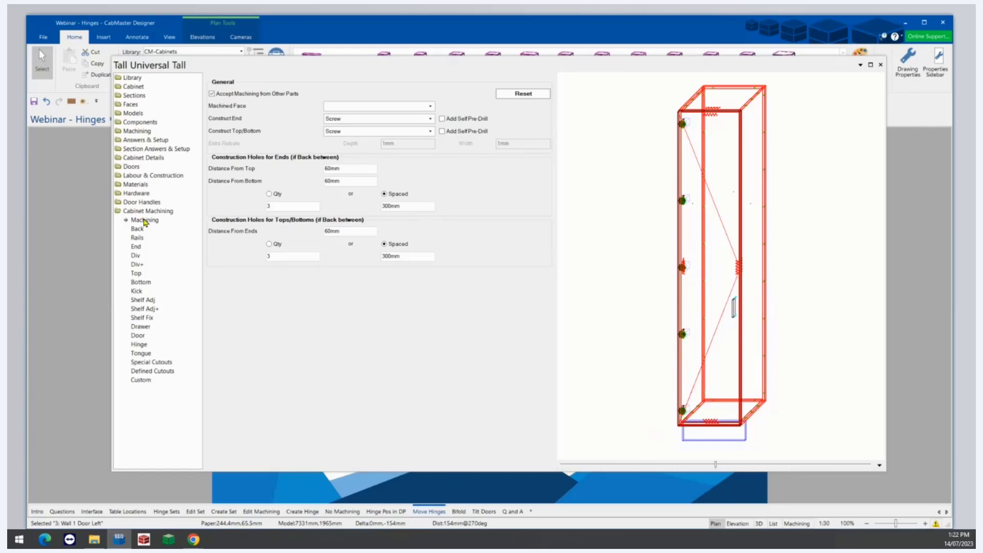
click(145, 221)
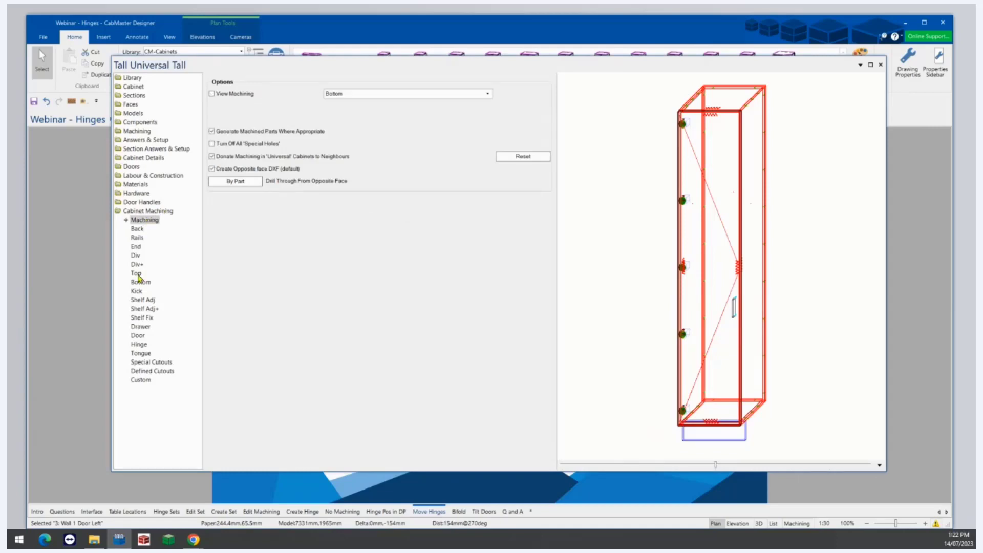
click(137, 346)
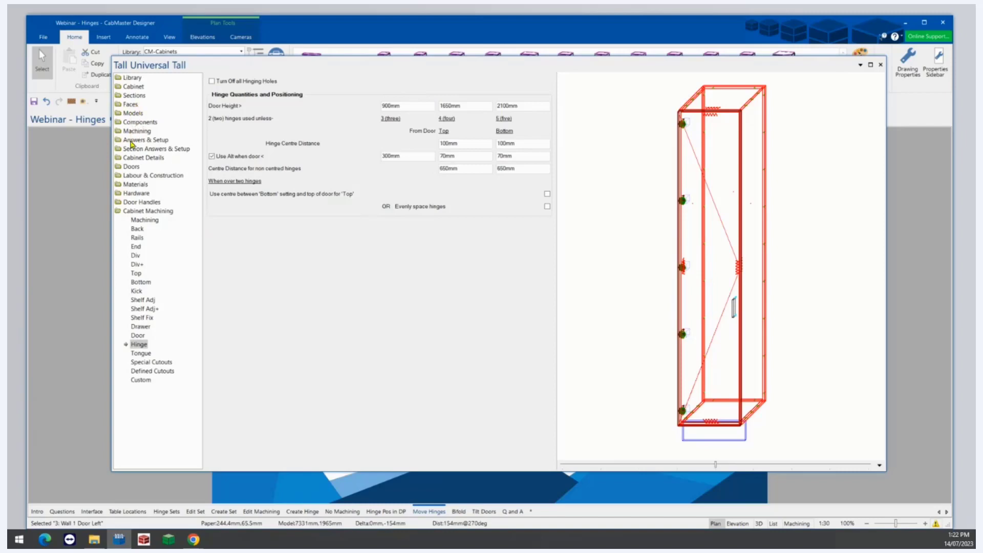
In the Tall Universal cabinet's door settings, exclude the cell doors and include the div doors instead
click(132, 167)
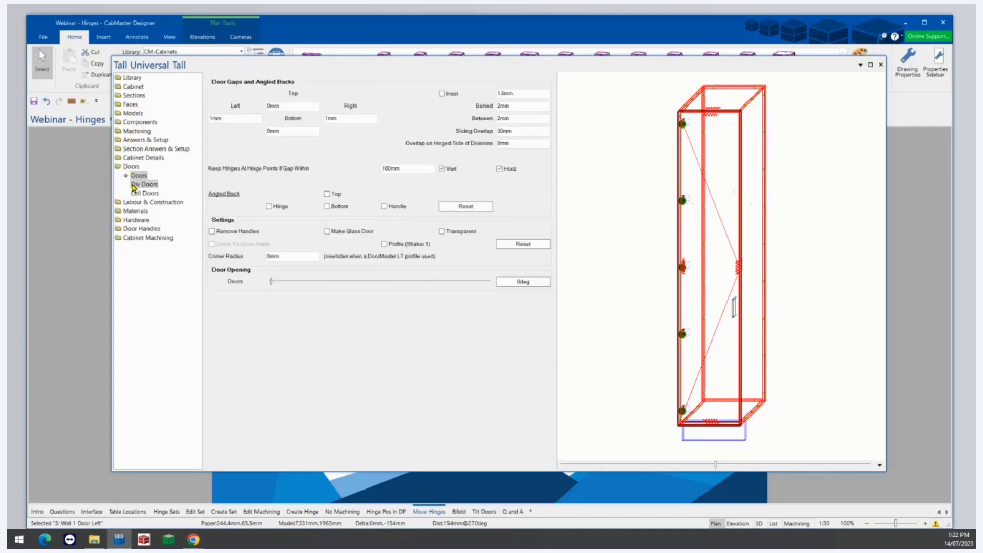
click(134, 185)
click(138, 194)
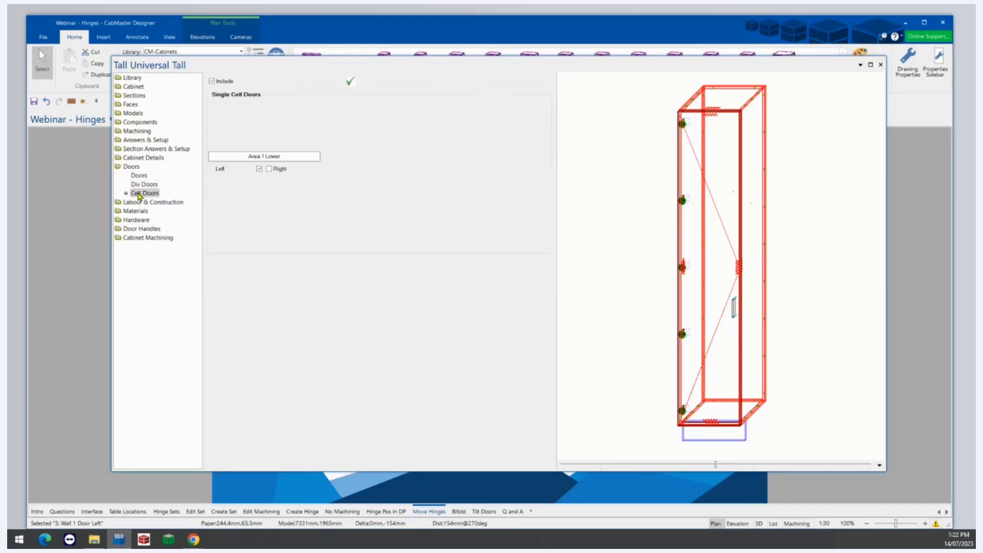
click(211, 81)
click(144, 184)
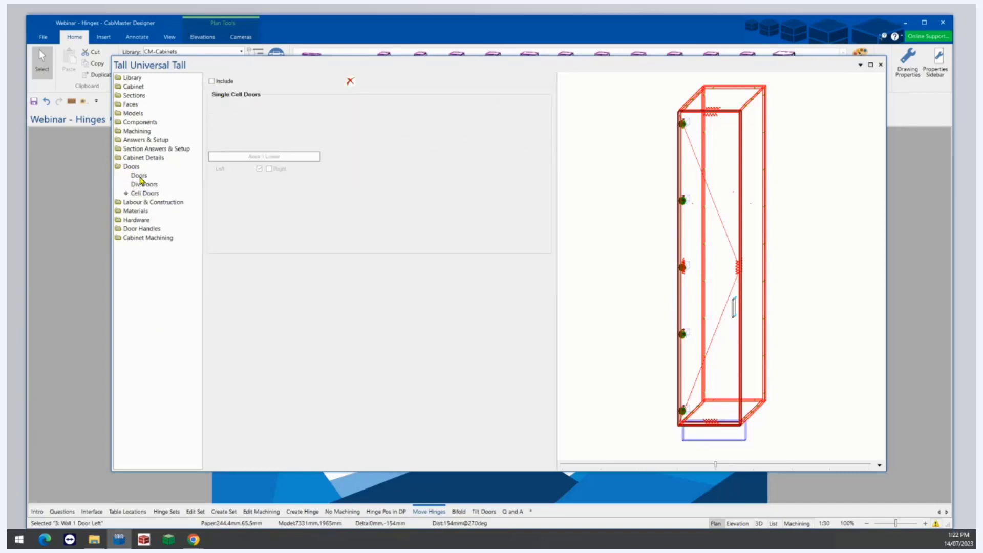
click(211, 81)
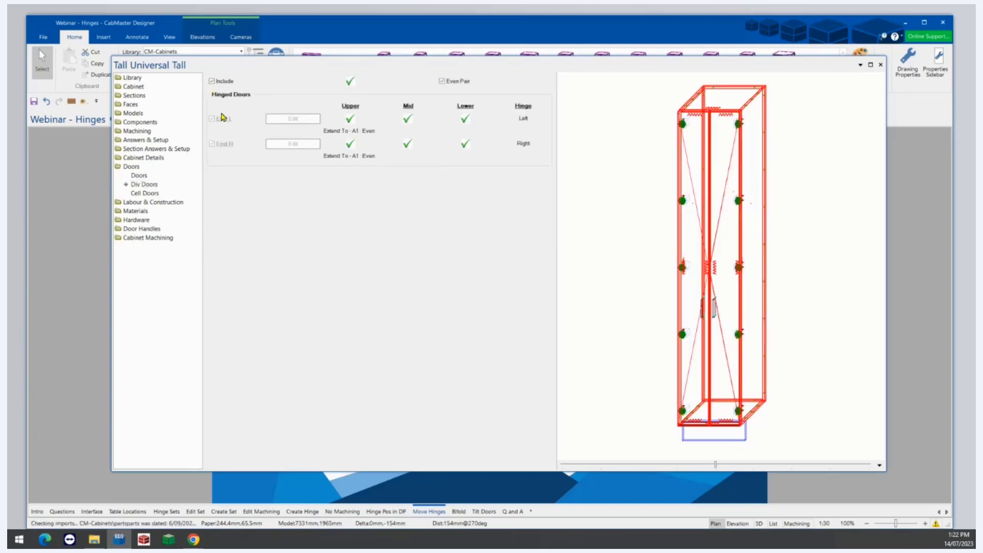
Set the End Left mid hinge position to 900 mm in the Hinge2 machining settings, then close the cabinet's properties
click(125, 238)
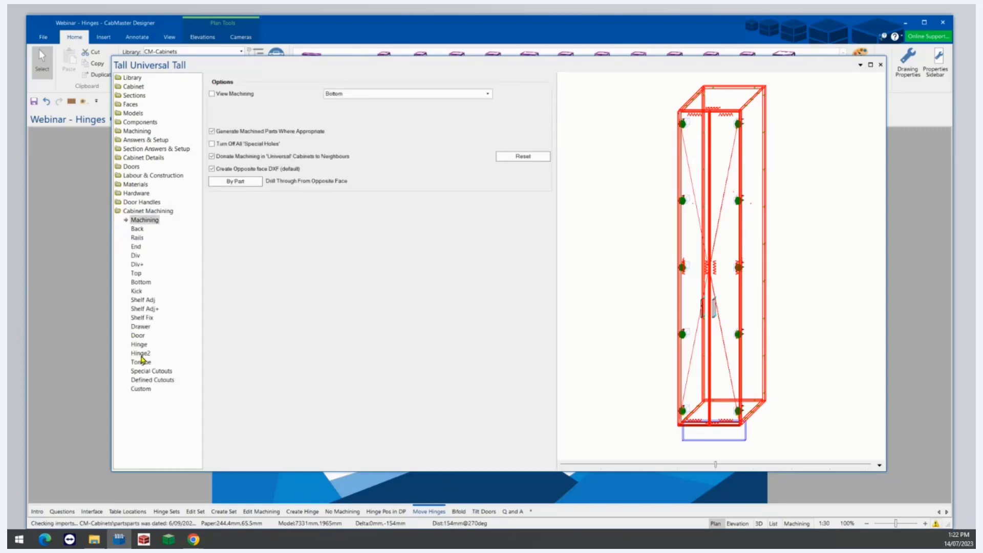
click(141, 353)
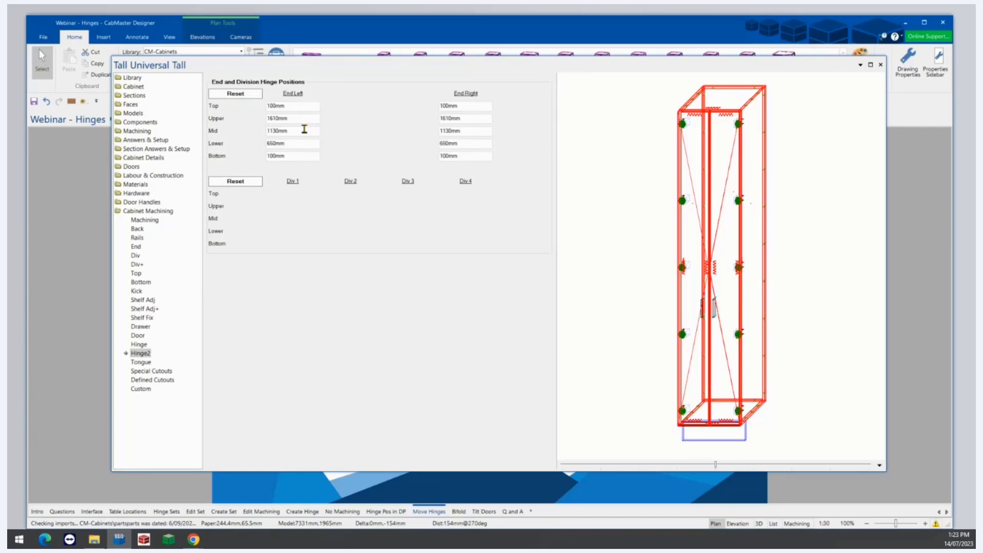
click(300, 131)
drag(296, 131, 257, 131)
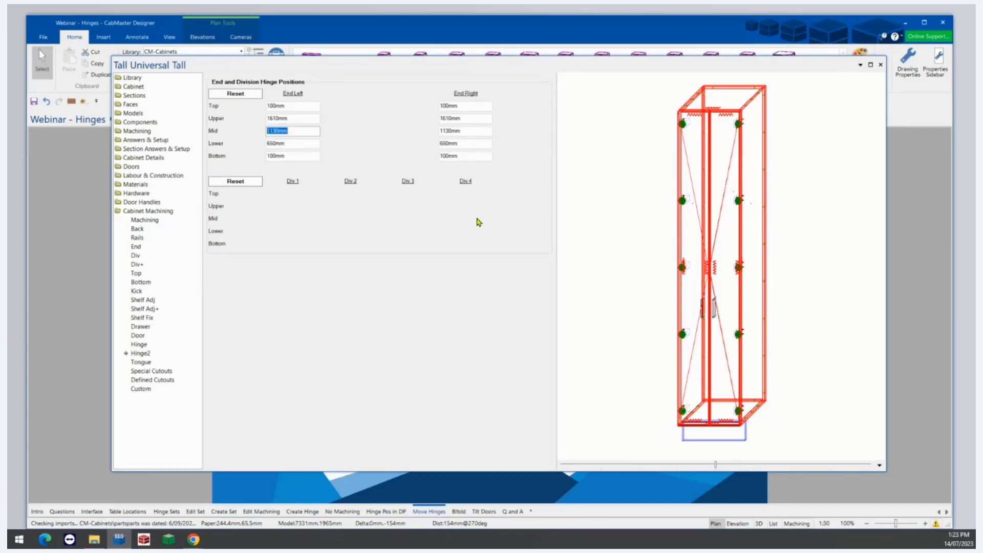
text(900)
key(Tab)
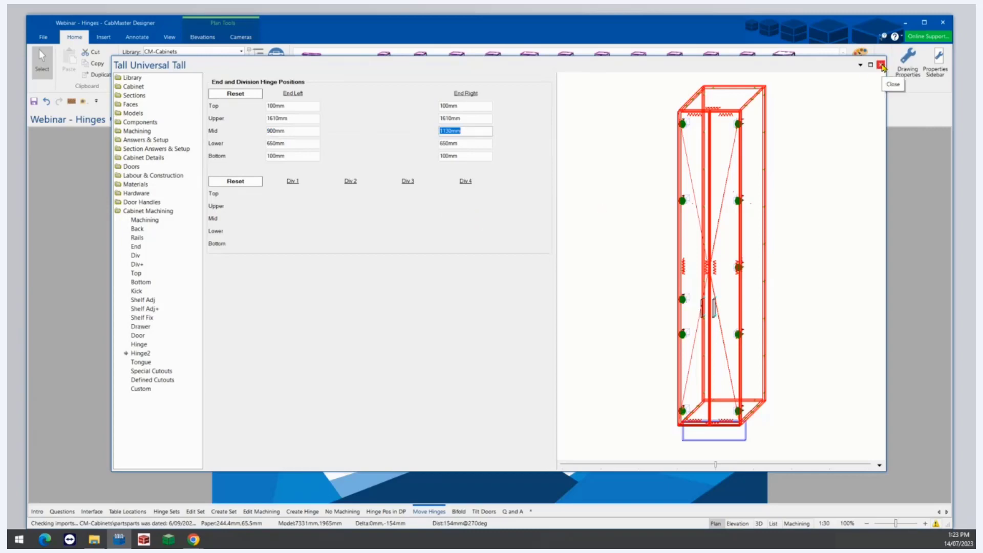
click(881, 65)
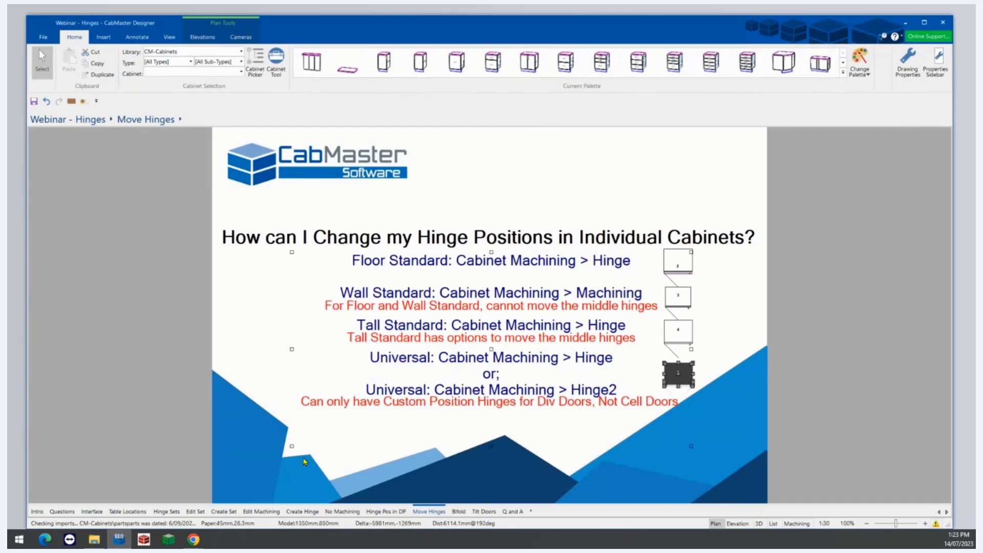
On the Bifold sheet, open the Tall 2 Door cabinet's properties and enable BiFold for the upper doors
click(459, 511)
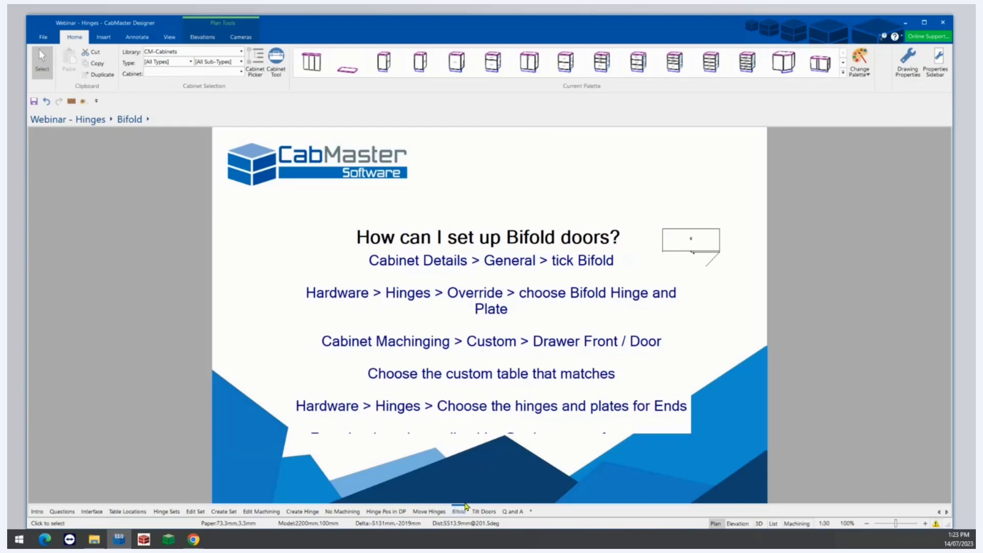
click(691, 238)
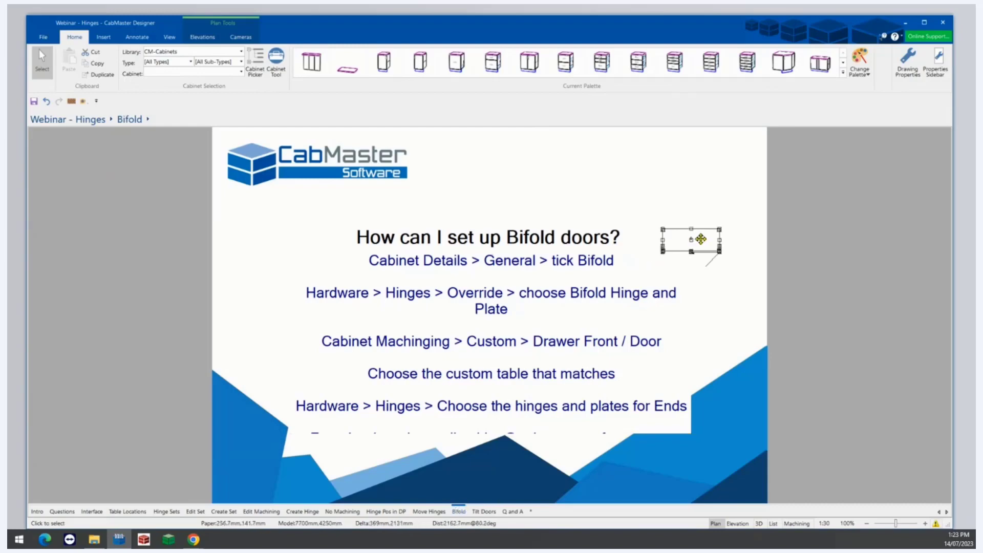
double_click(702, 233)
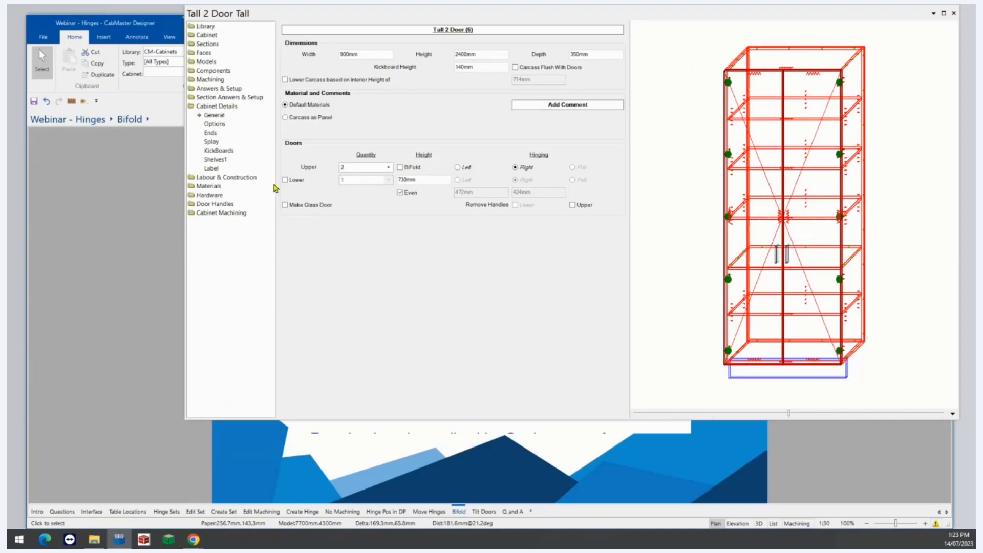
click(213, 118)
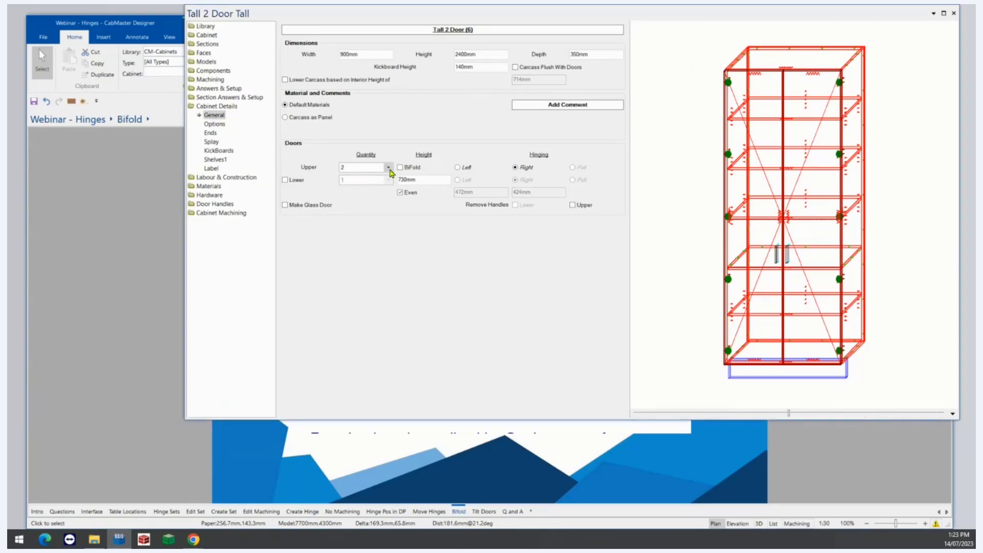
click(400, 168)
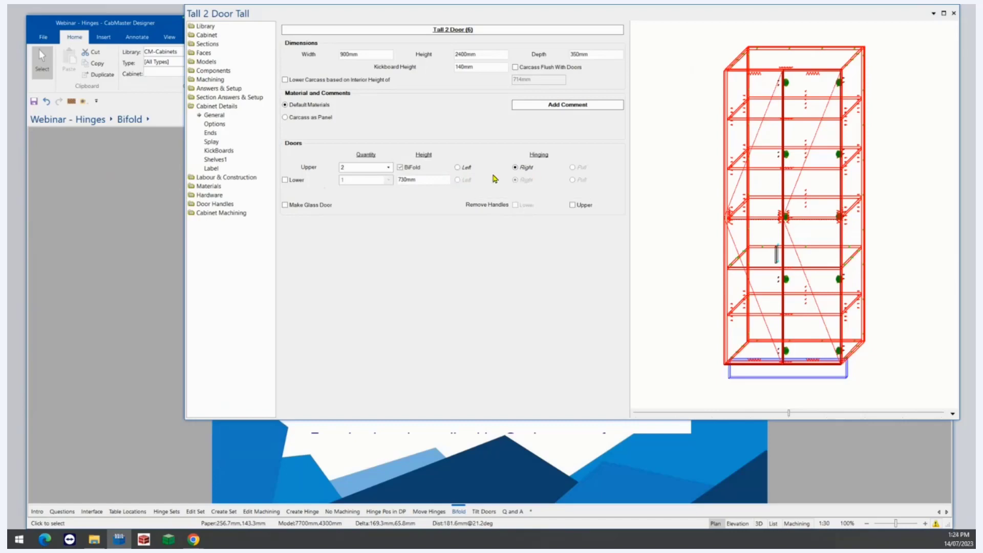
Override the cabinet's hinge hardware table with Hettich Hinges
click(203, 196)
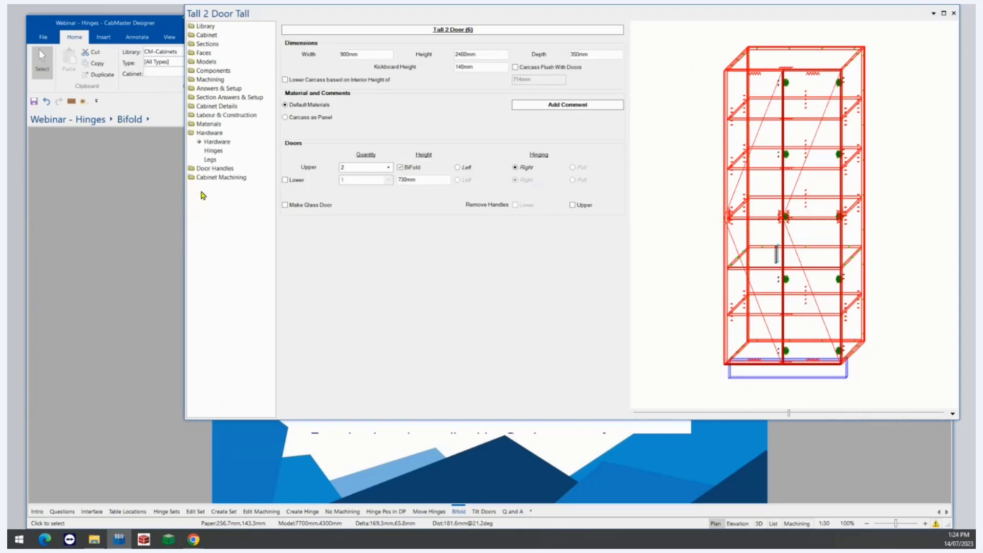
click(213, 152)
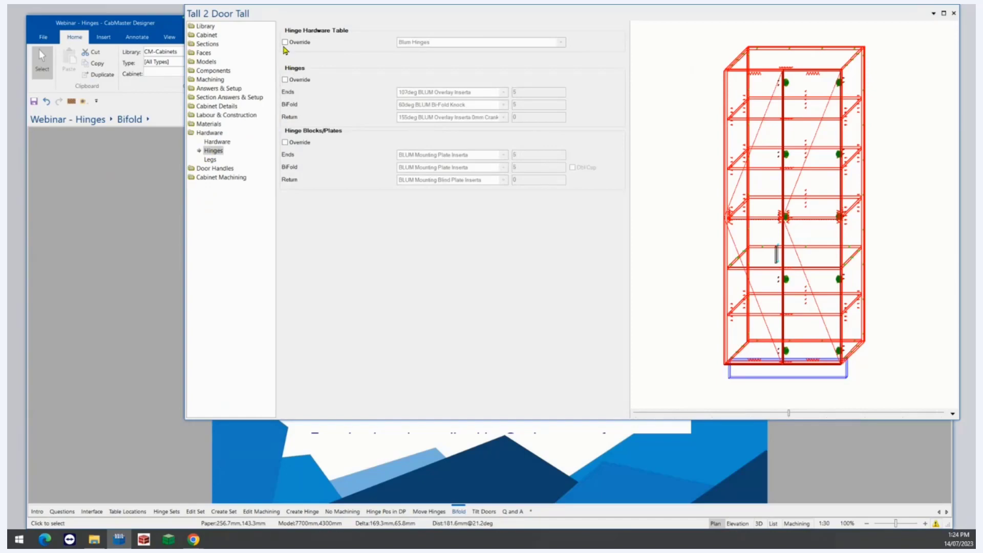
click(284, 43)
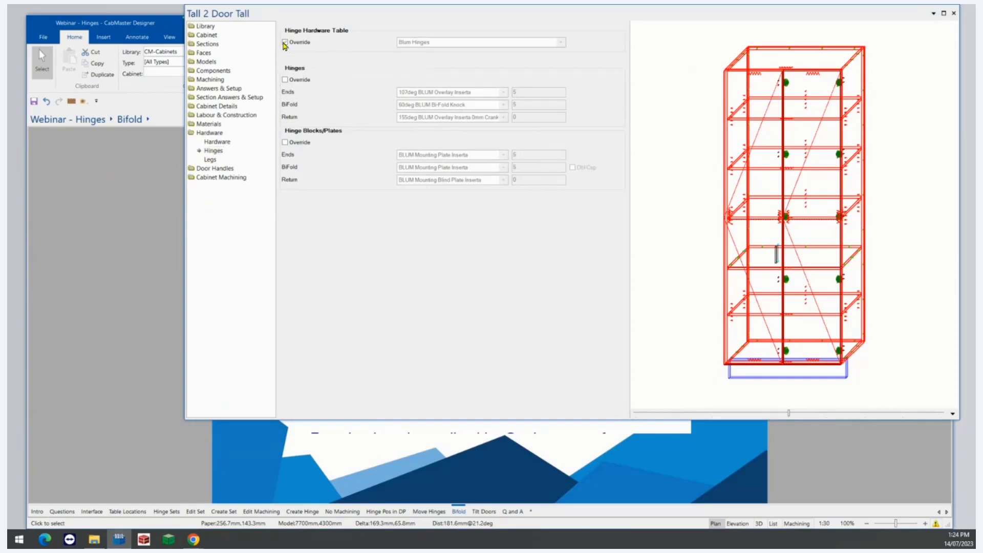
click(436, 43)
click(416, 74)
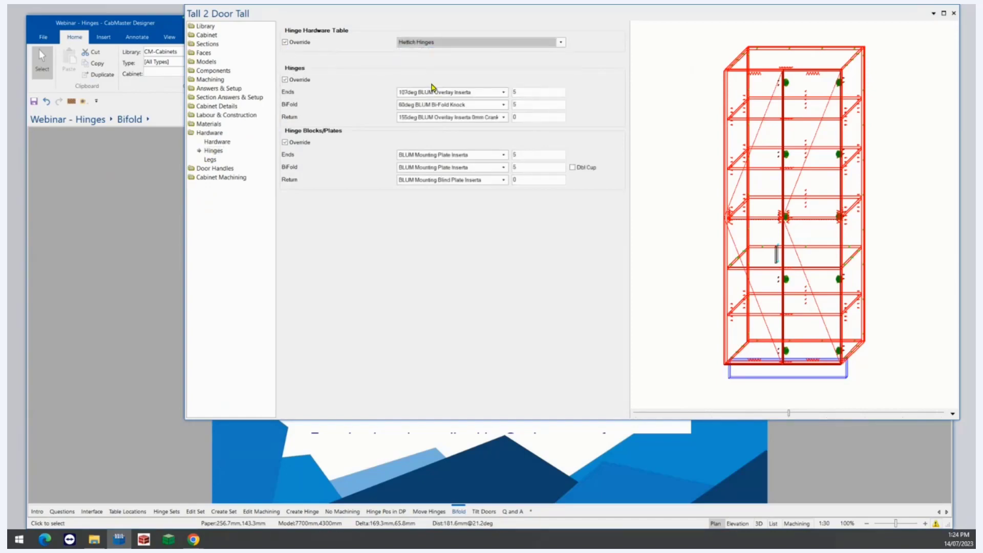
Set the BiFold hinge to Wing Line 770DC and the BiFold plate to Wing Line 770DC Folding Hinge
click(504, 105)
drag(504, 114, 505, 308)
click(478, 323)
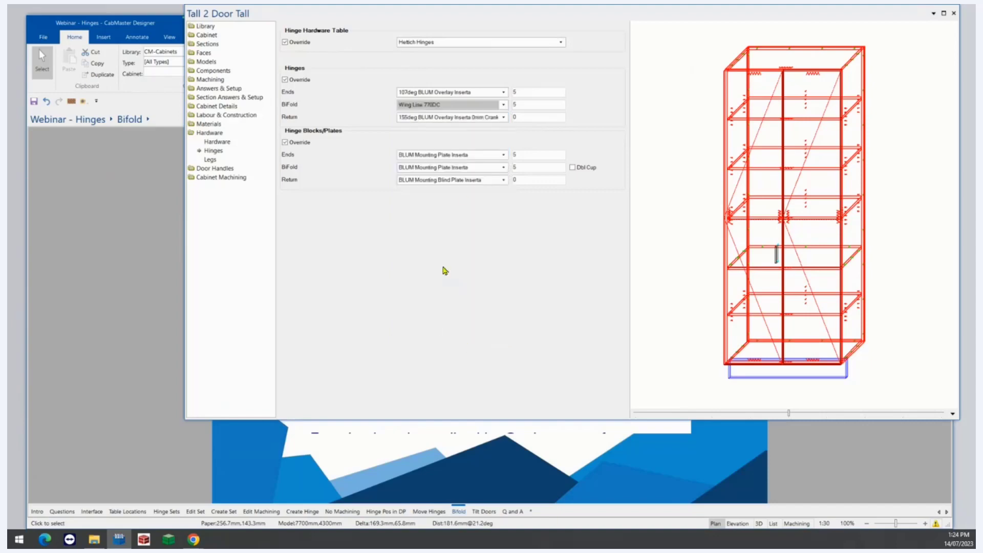
click(504, 168)
scroll(509, 263, down, 2)
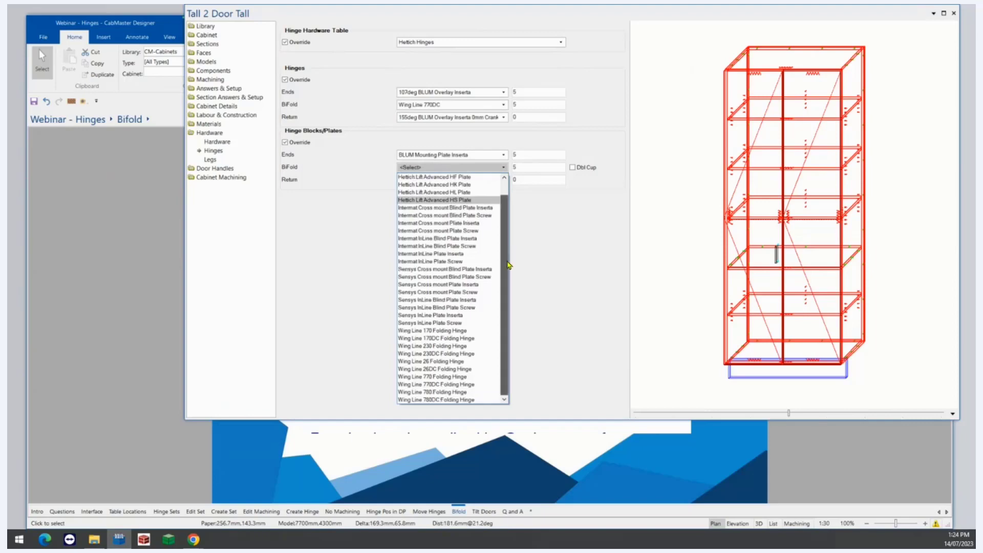
click(442, 385)
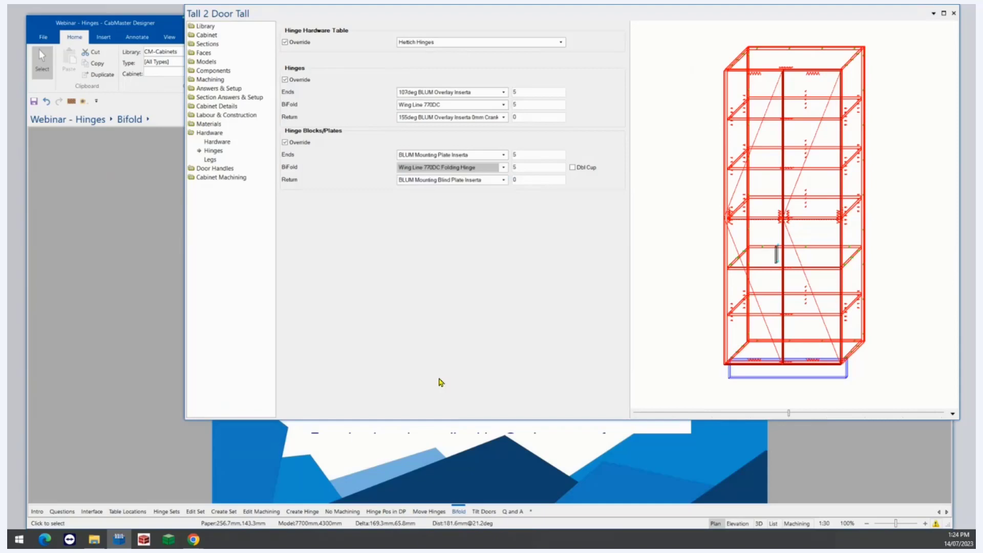
Apply the WingLine 770DC custom boring and routing table to the cabinet's Drawer Front / Door
click(237, 178)
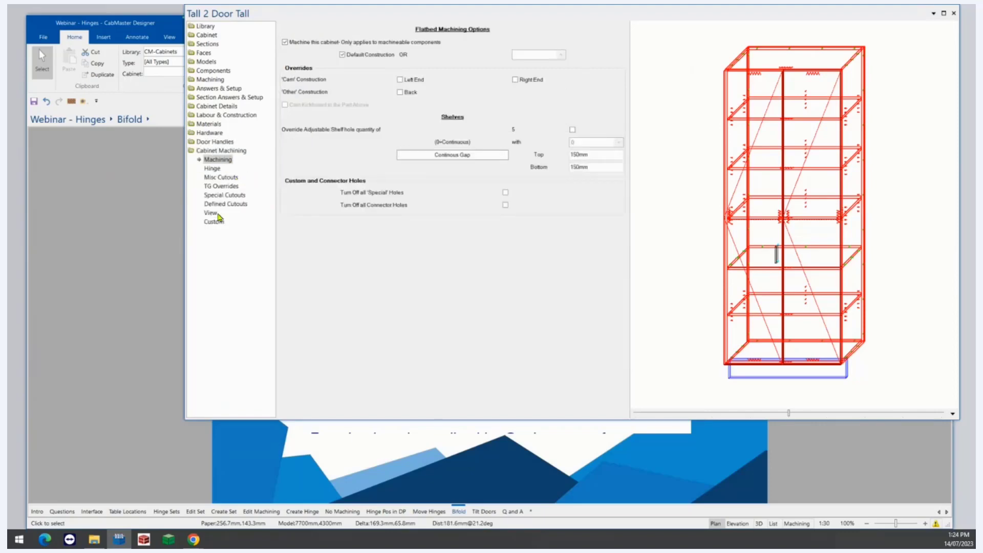
click(216, 222)
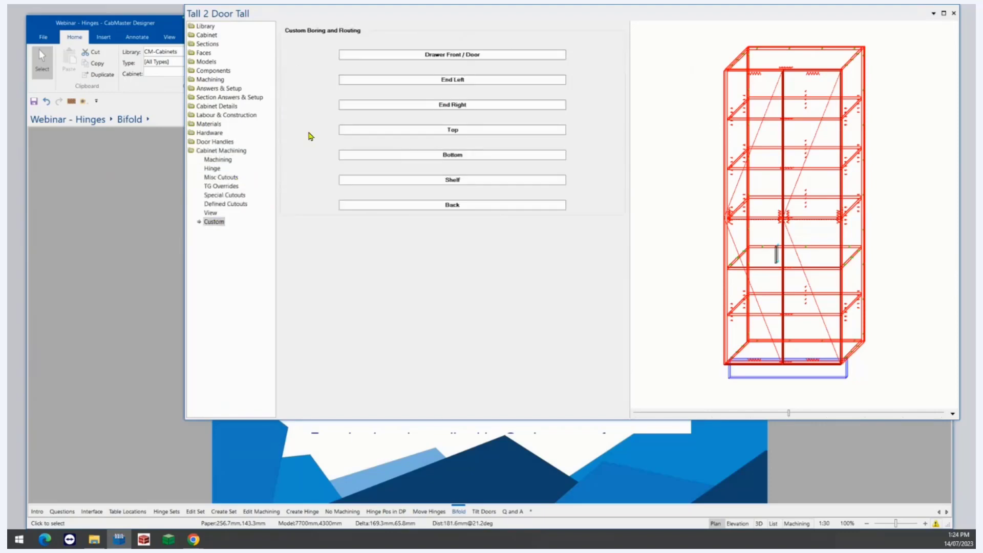
click(438, 56)
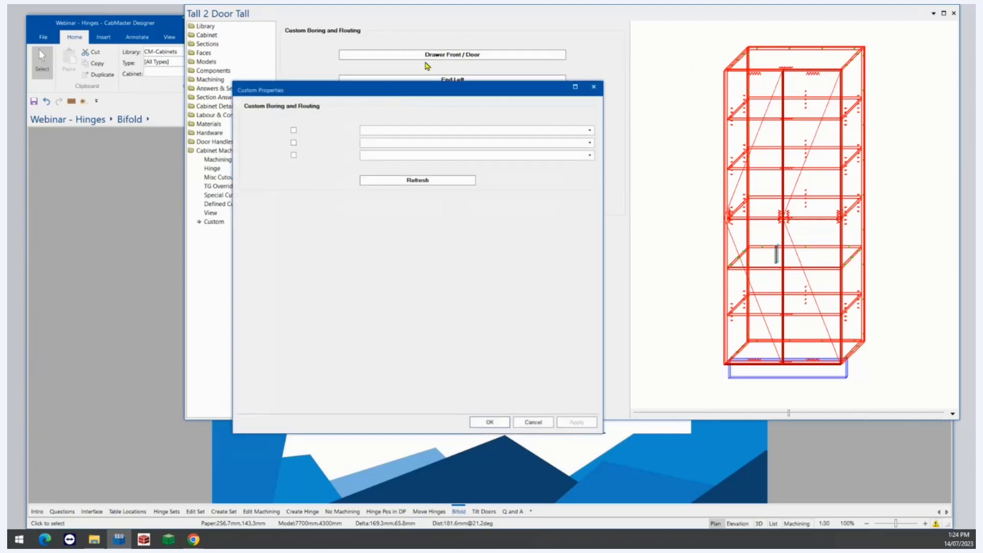
click(294, 132)
click(378, 132)
scroll(410, 231, down, 15)
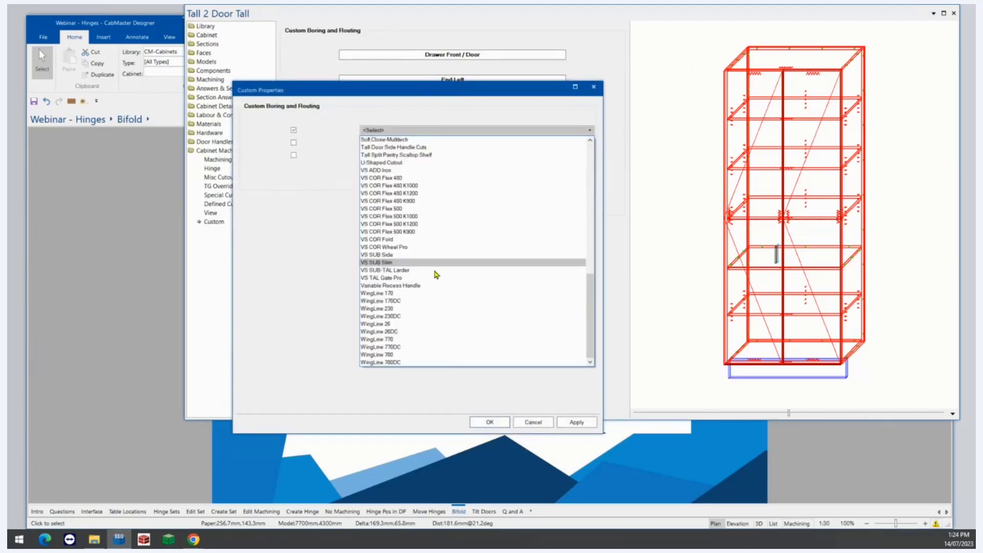
click(405, 349)
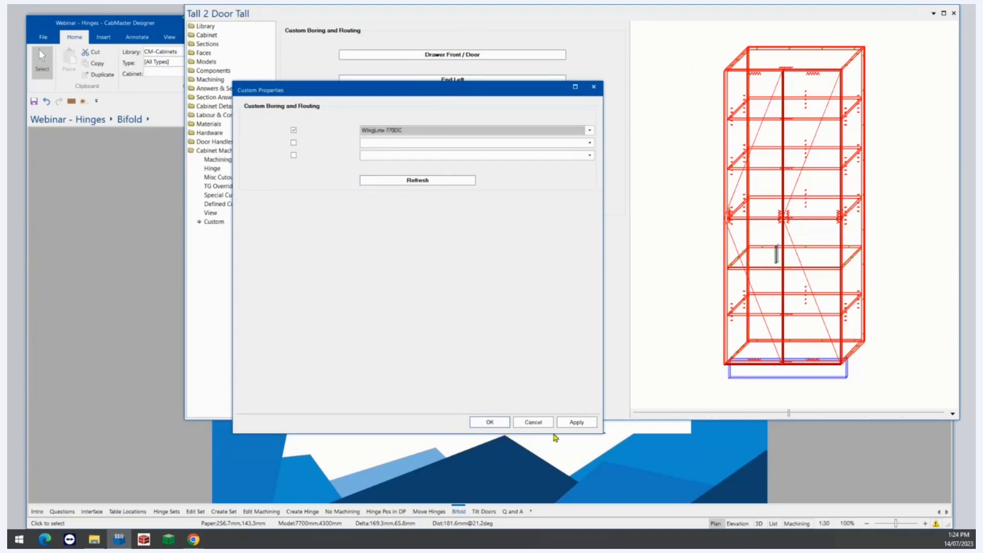
click(568, 425)
click(497, 425)
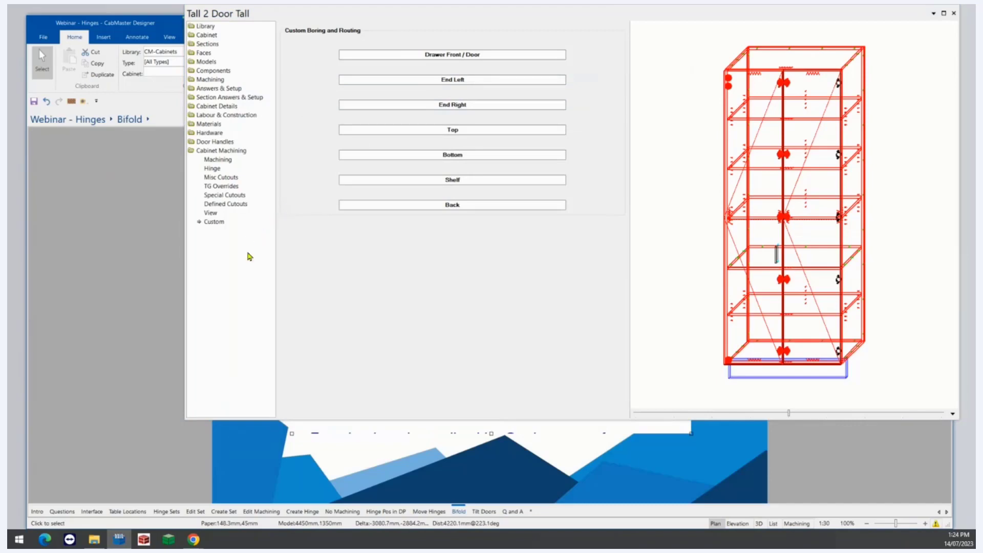
Set the overridden hinge hardware table to Blum Hinges for the end hinges and plates
click(210, 133)
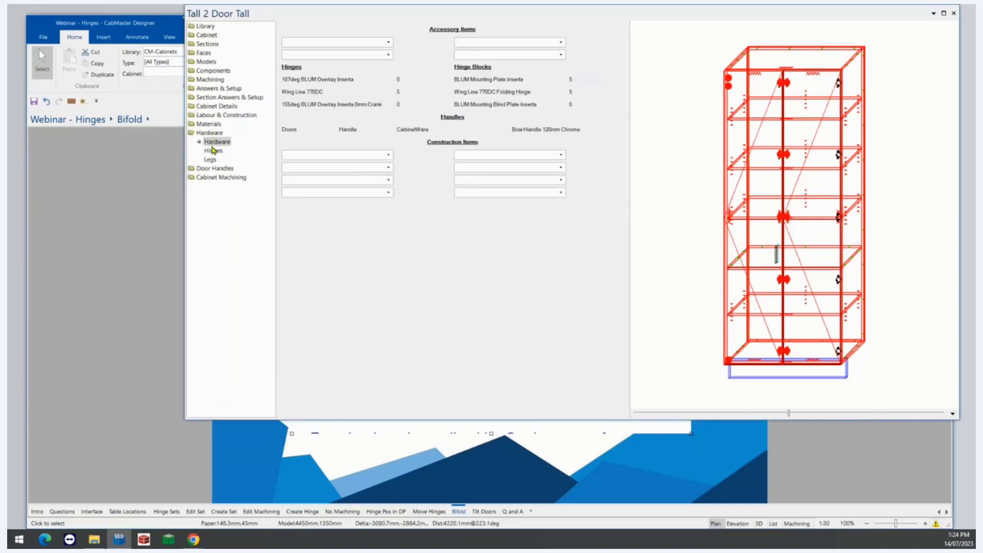
click(213, 151)
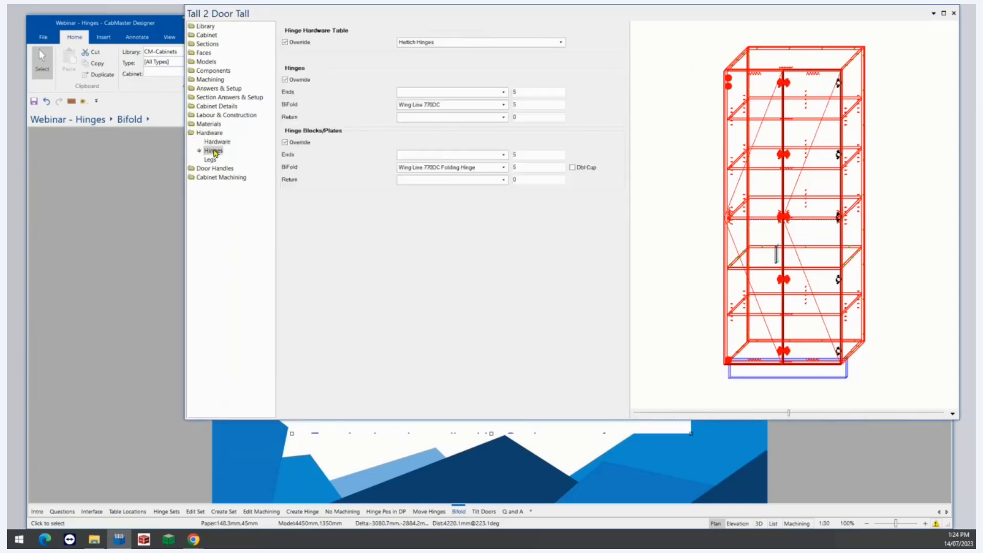
click(416, 42)
click(413, 60)
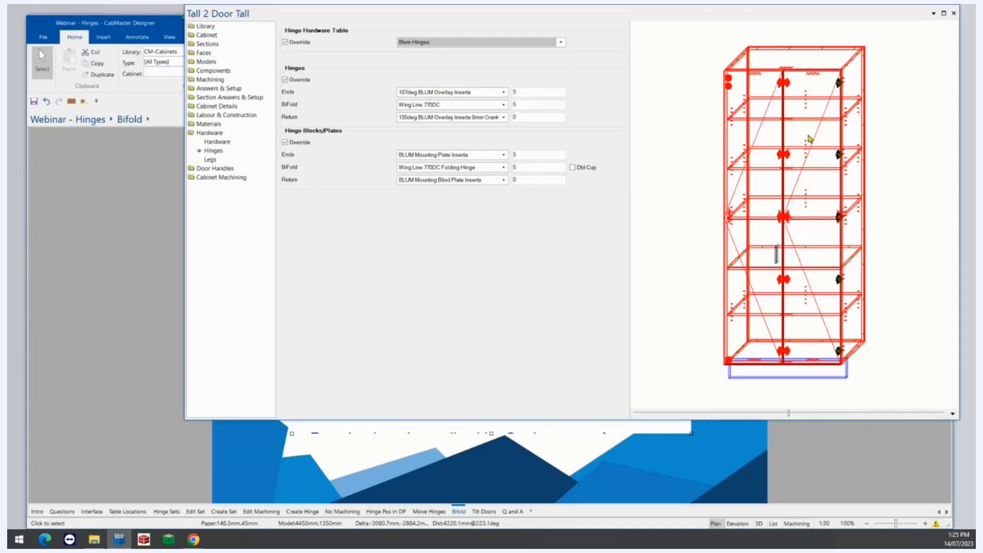
Inspect the bifold and end hinge drilling in the cabinet preview, then close the Tall 2 Door cabinet's properties
scroll(809, 140, down, 2)
scroll(841, 122, up, 4)
scroll(791, 177, up, 5)
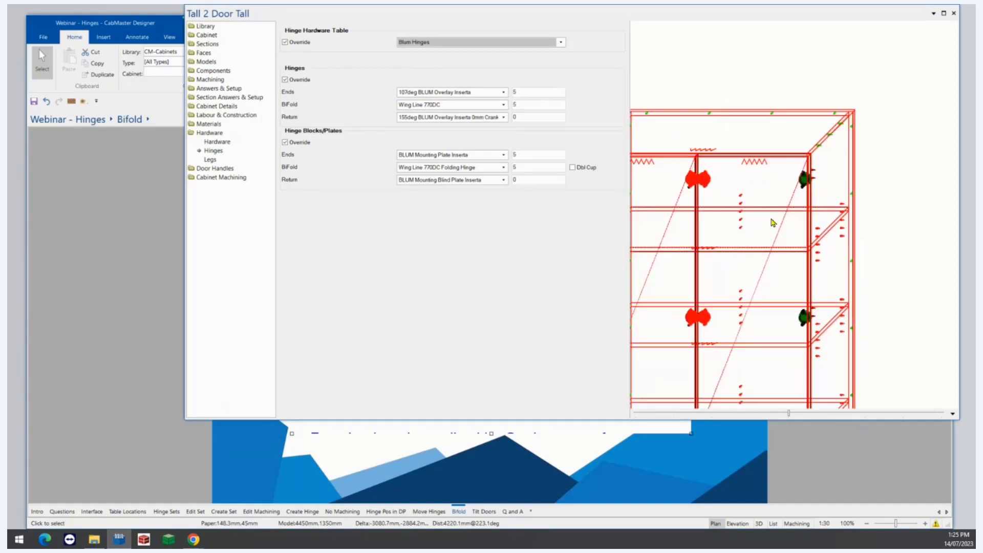
scroll(802, 140, down, 5)
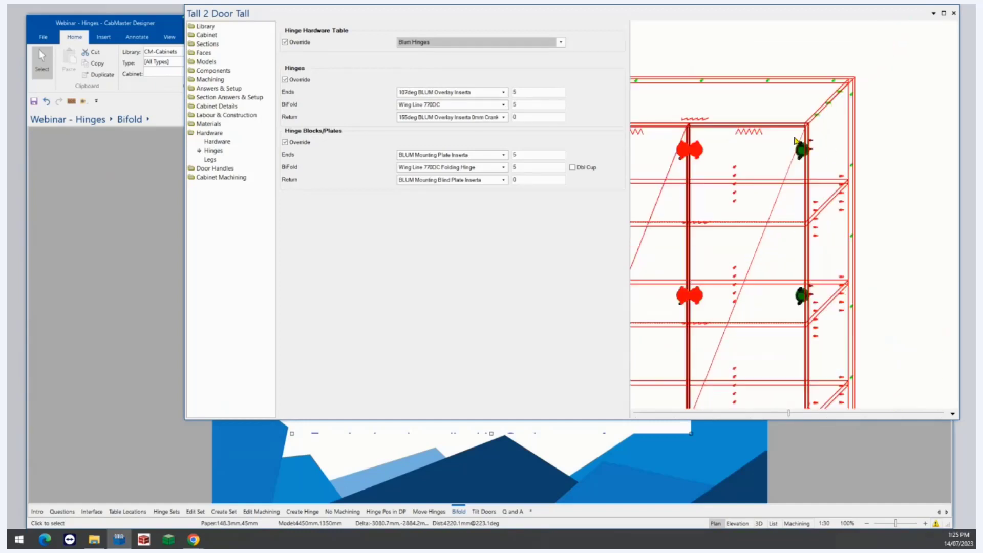
scroll(795, 146, up, 2)
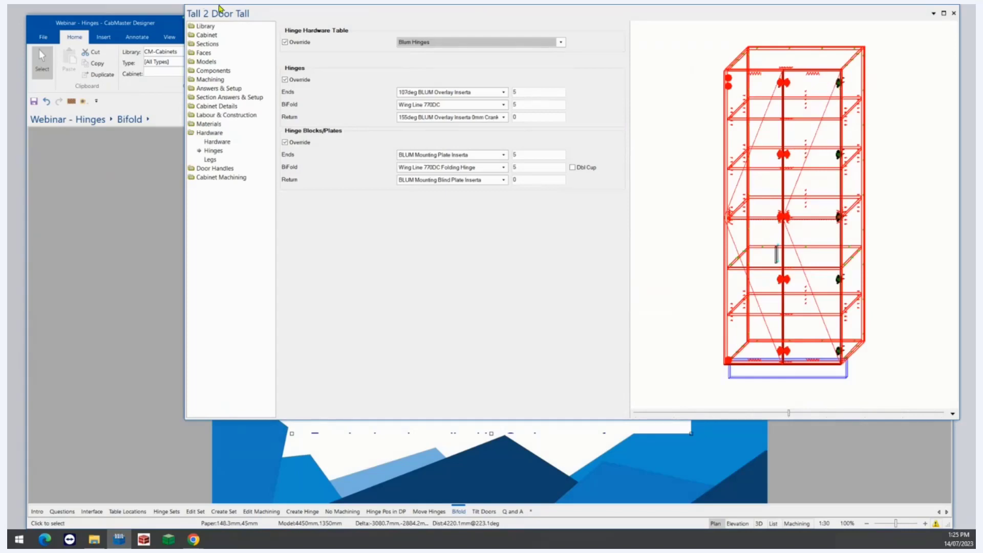
drag(244, 17, 199, 51)
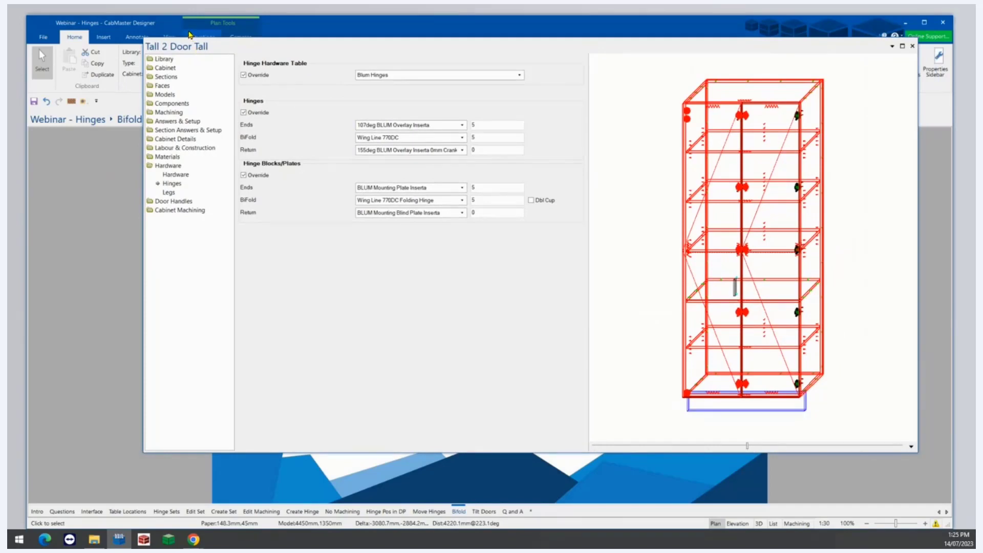
click(914, 47)
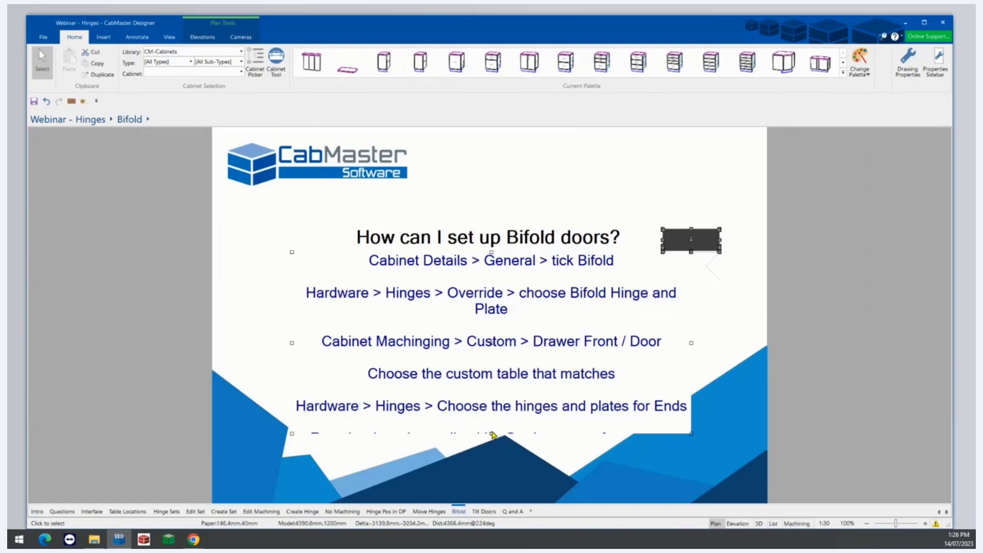
Extend the instruction text box on the Bifold page downward to reveal its last line, then deselect it
drag(490, 433, 491, 481)
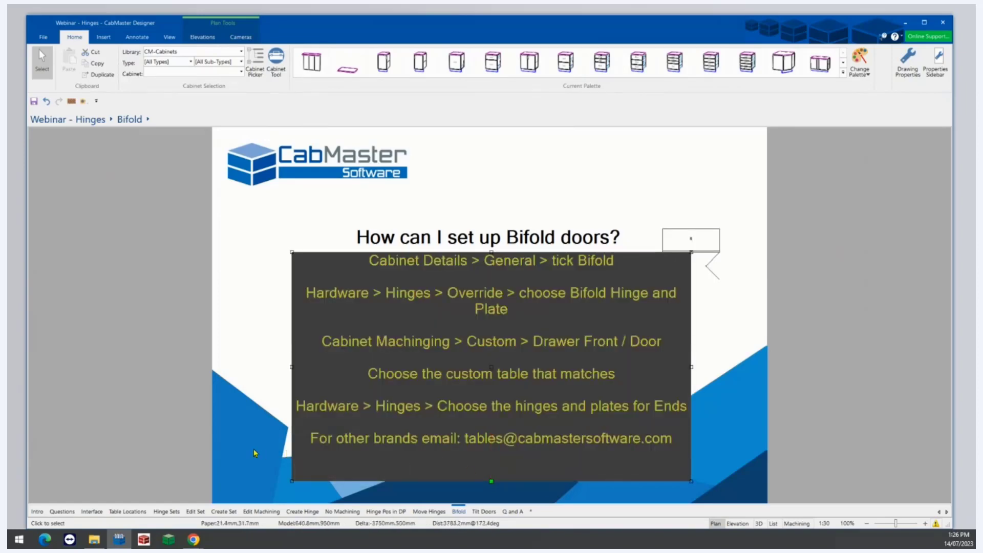
key(Escape)
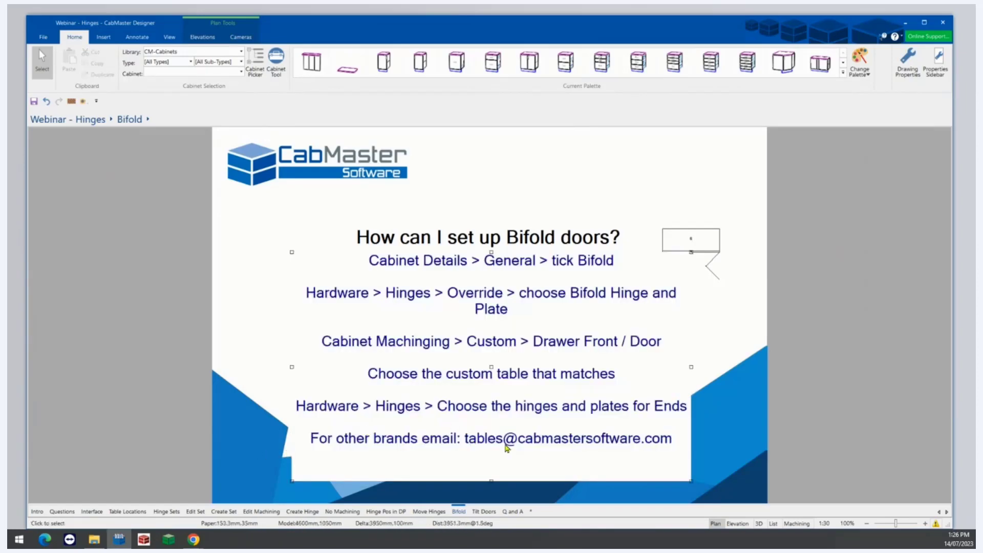
Go to the Tilt Doors page, delete the Floor Universal cabinet numbered 8, and select the one numbered 7
click(481, 512)
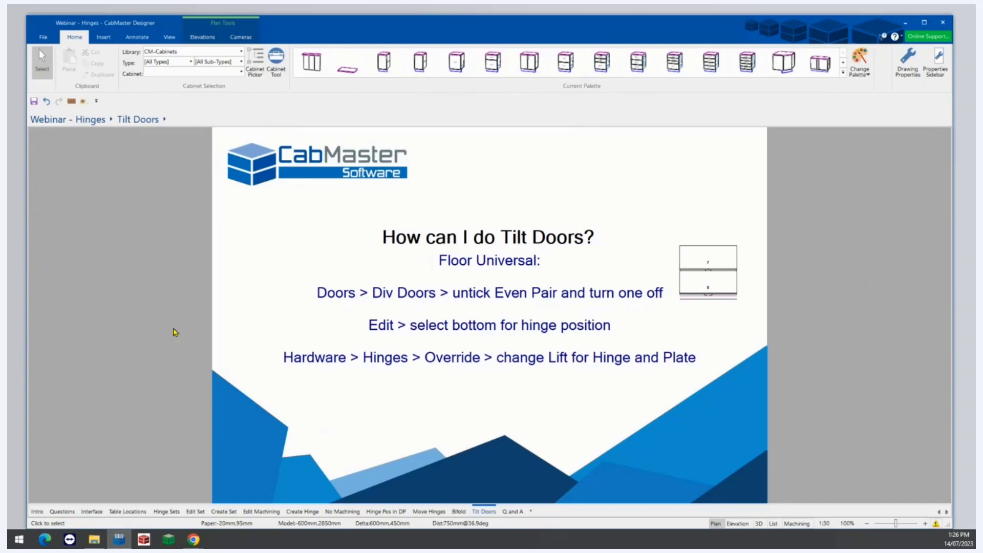
click(694, 283)
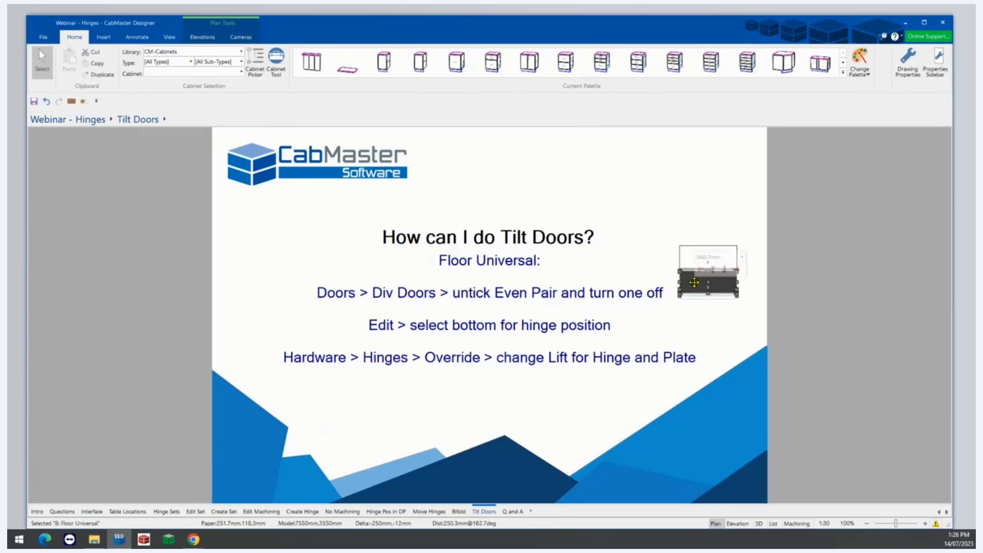
click(696, 287)
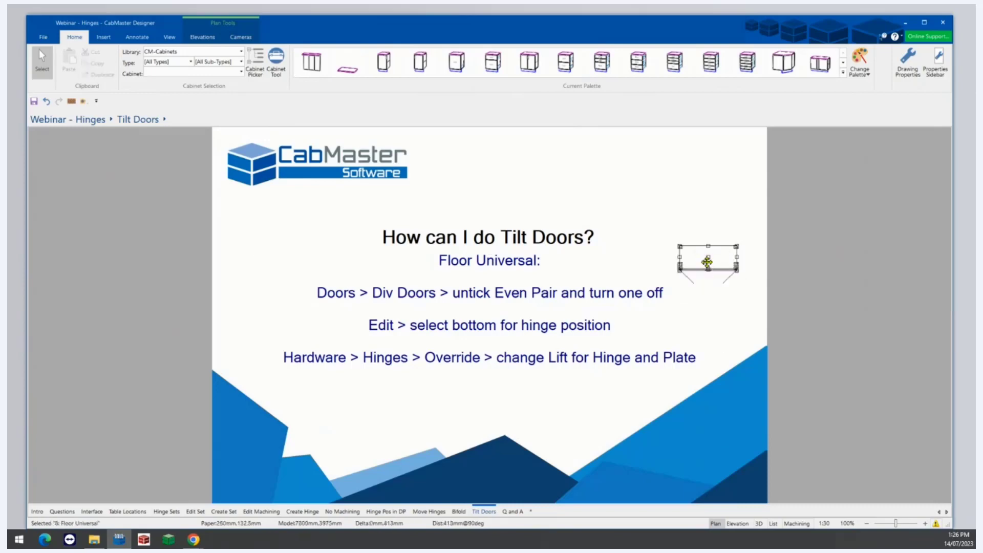
click(708, 261)
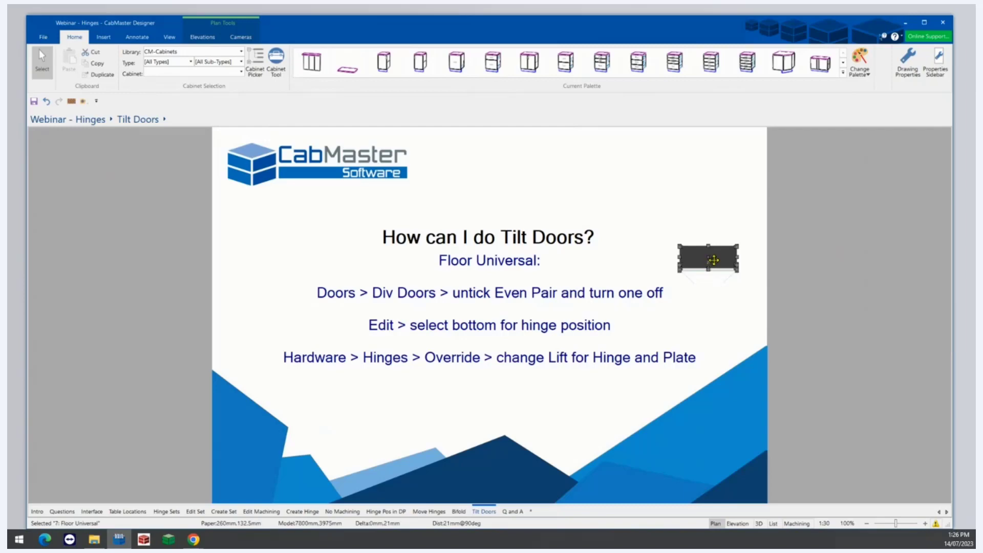
In the Floor Universal cabinet's division doors, turn off Even Pair and exclude the End R door
double_click(714, 260)
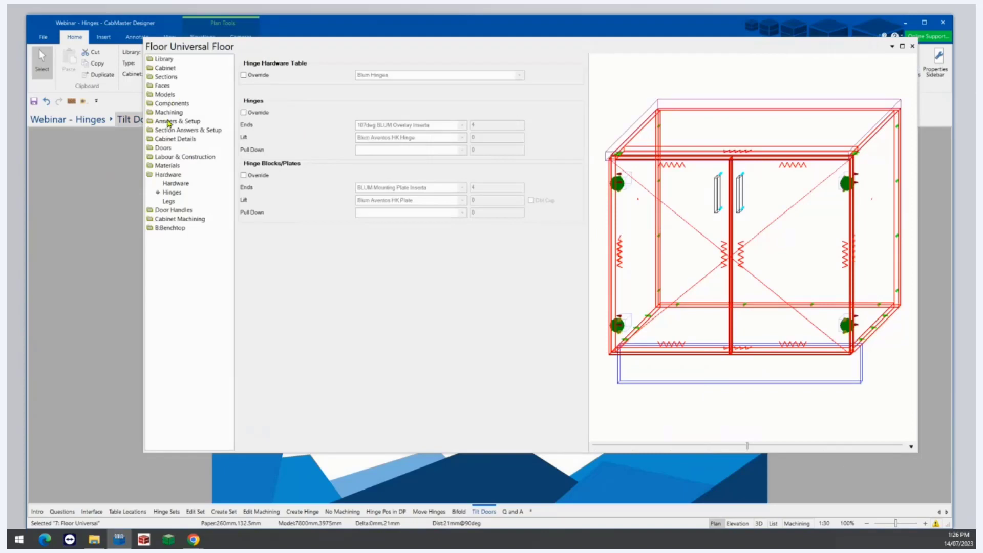
click(163, 148)
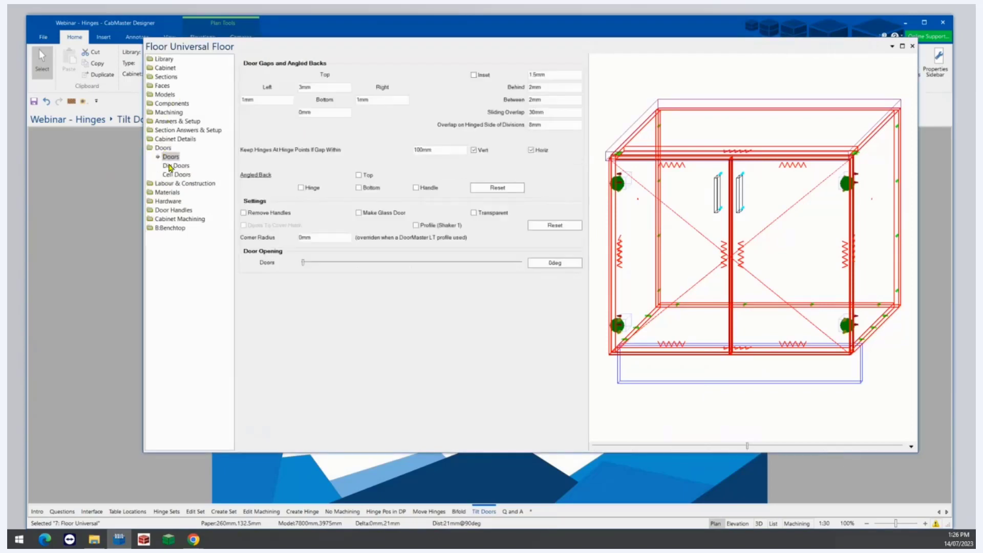
click(173, 166)
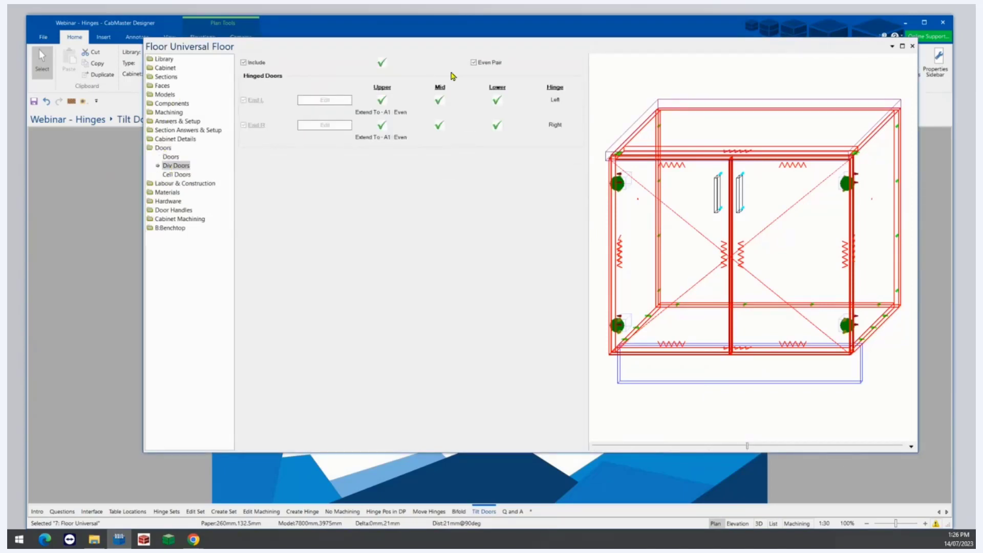
click(473, 63)
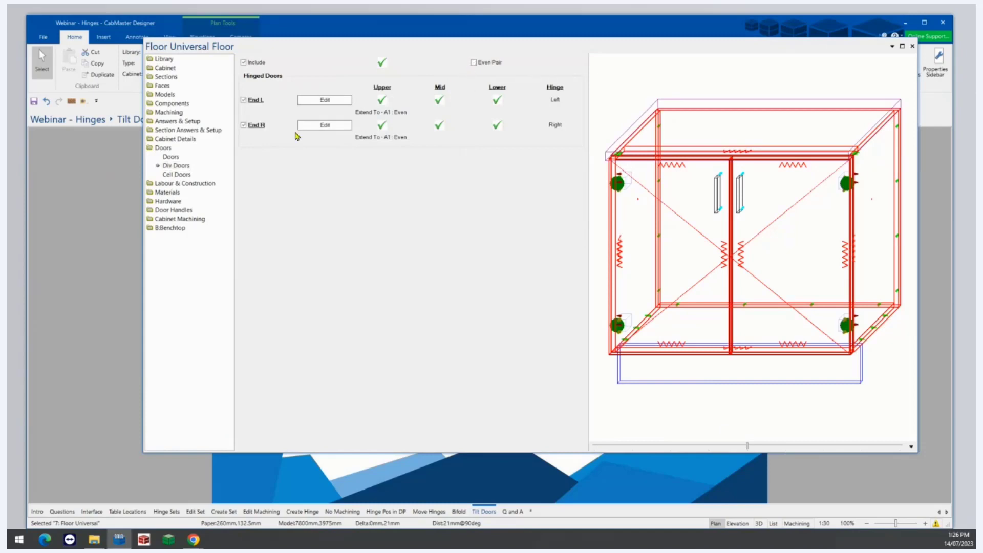
click(244, 126)
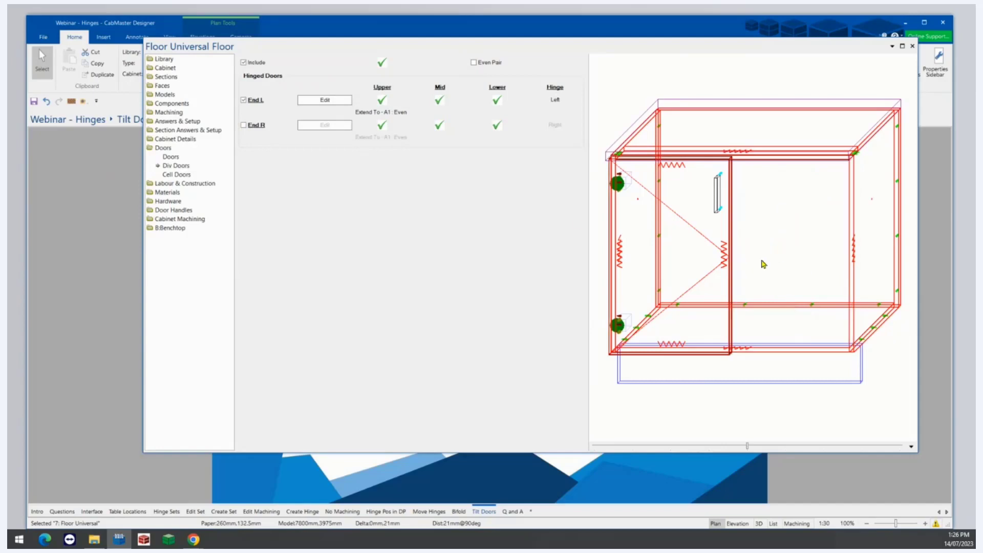
Set the End L door's hinge position to Bottom and apply the door properties
click(310, 106)
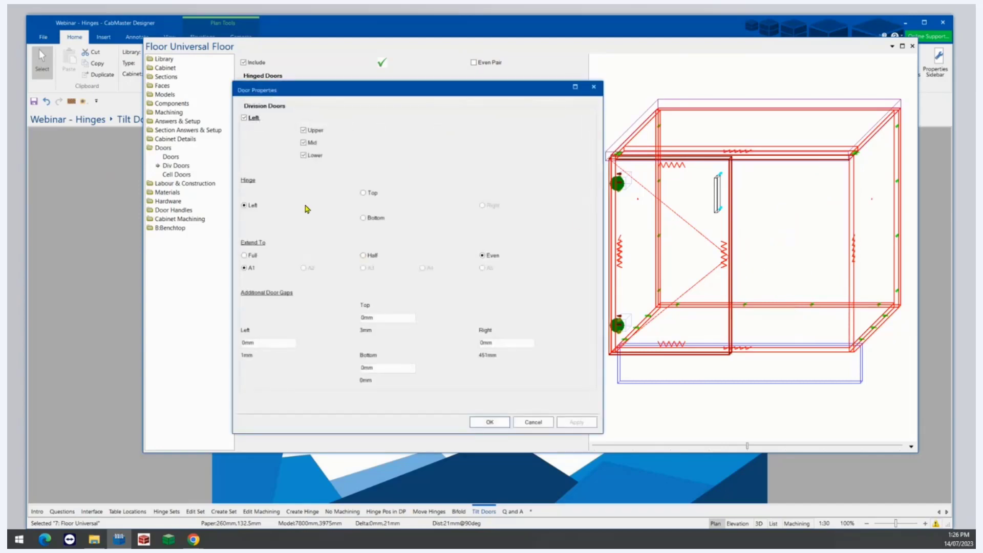
click(364, 218)
click(573, 422)
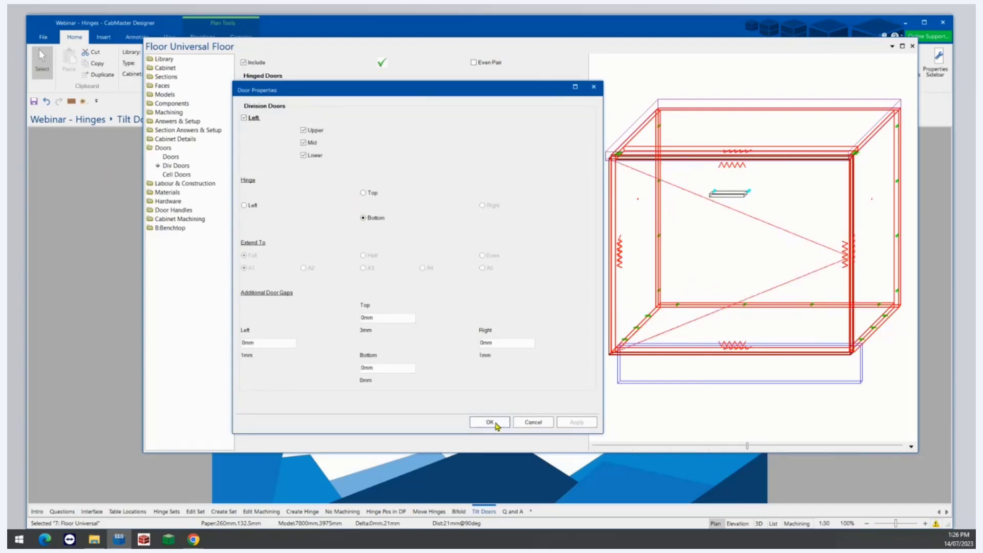
click(496, 425)
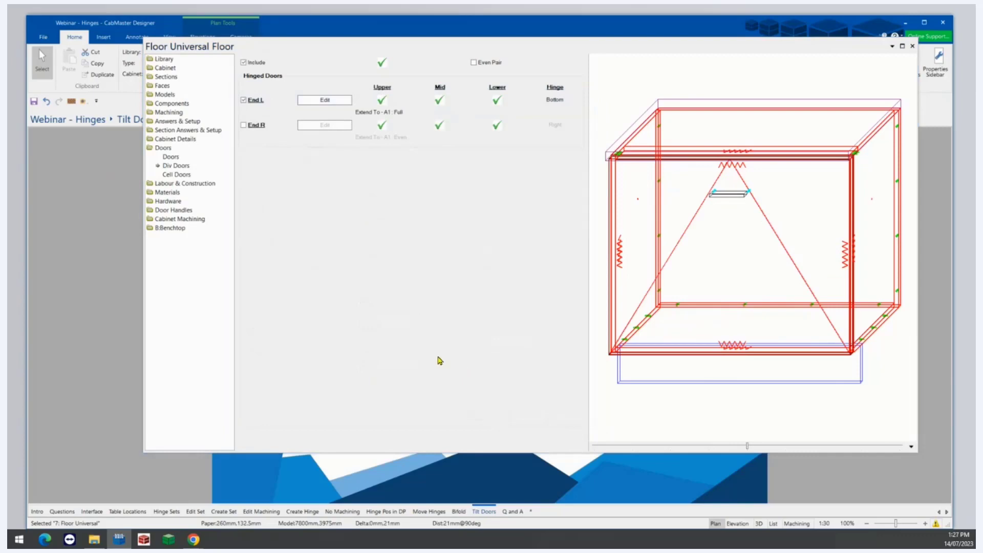
Override the cabinet's hinges and plates, setting the Lift hinge to 107deg BLUM Overlay Inserta and the Lift plate to BLUM Mounting Plate Inserta
click(164, 202)
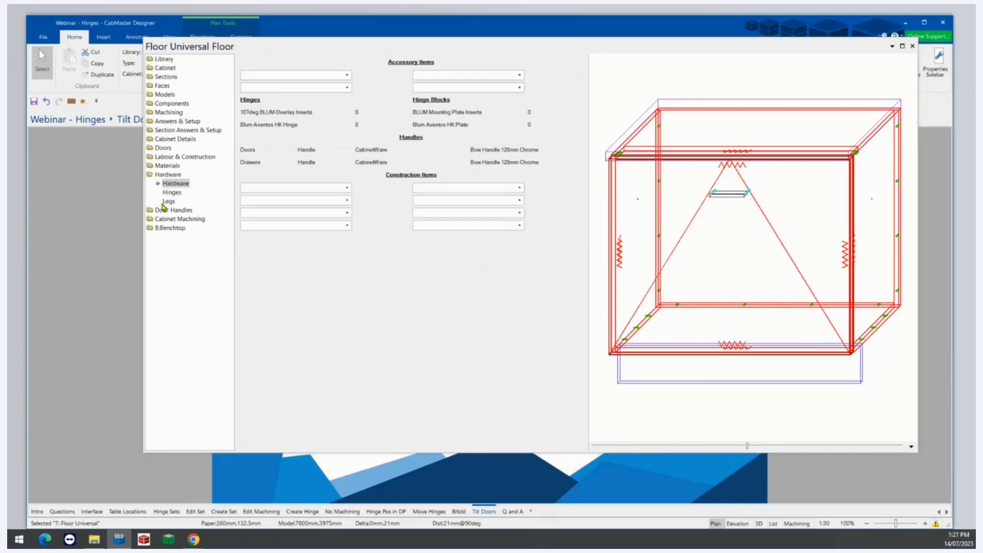
click(169, 193)
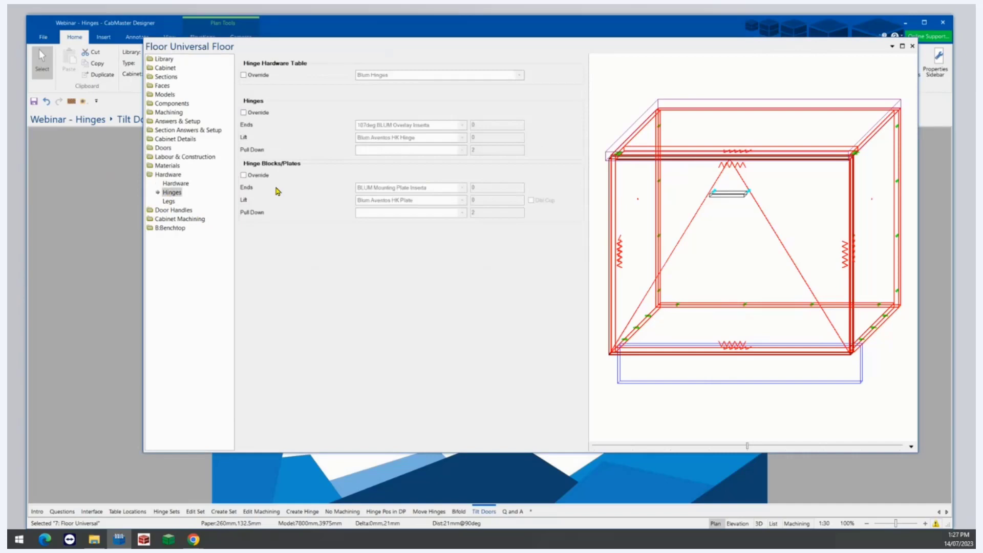
click(244, 113)
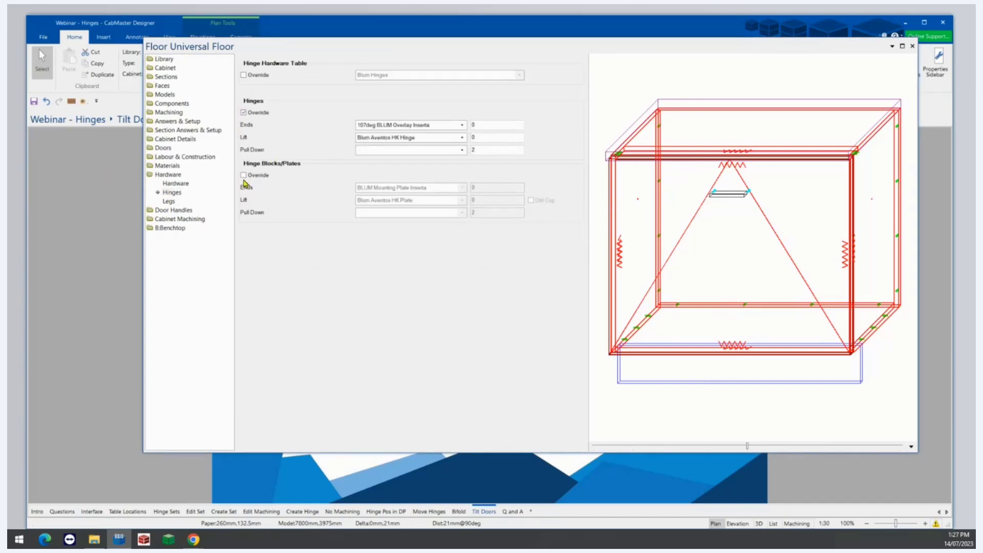
click(244, 175)
click(450, 138)
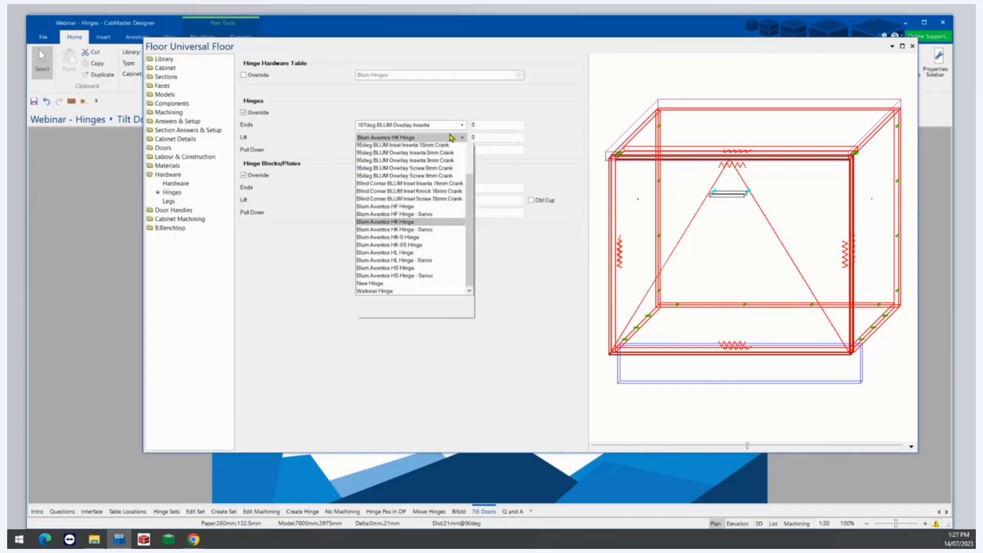
scroll(448, 169, up, 9)
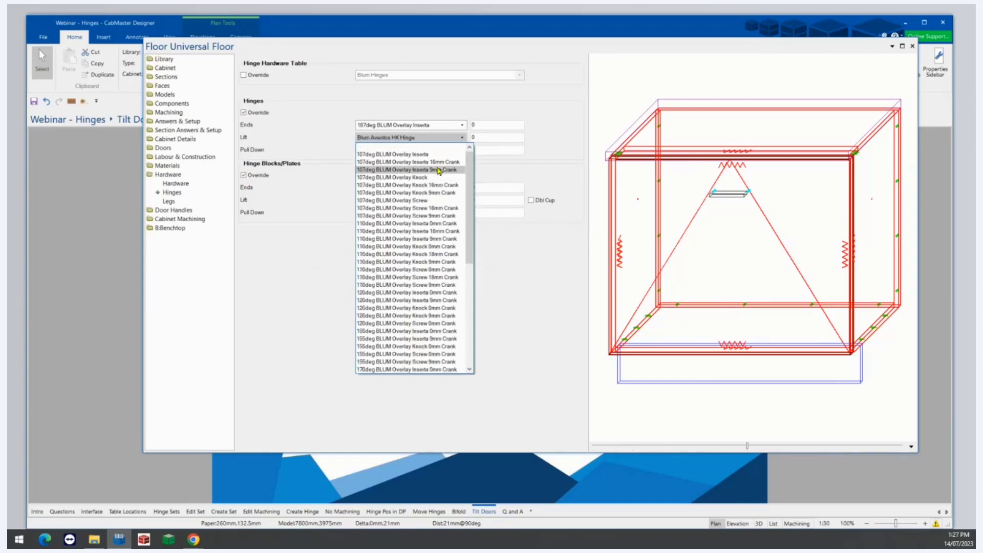
click(397, 154)
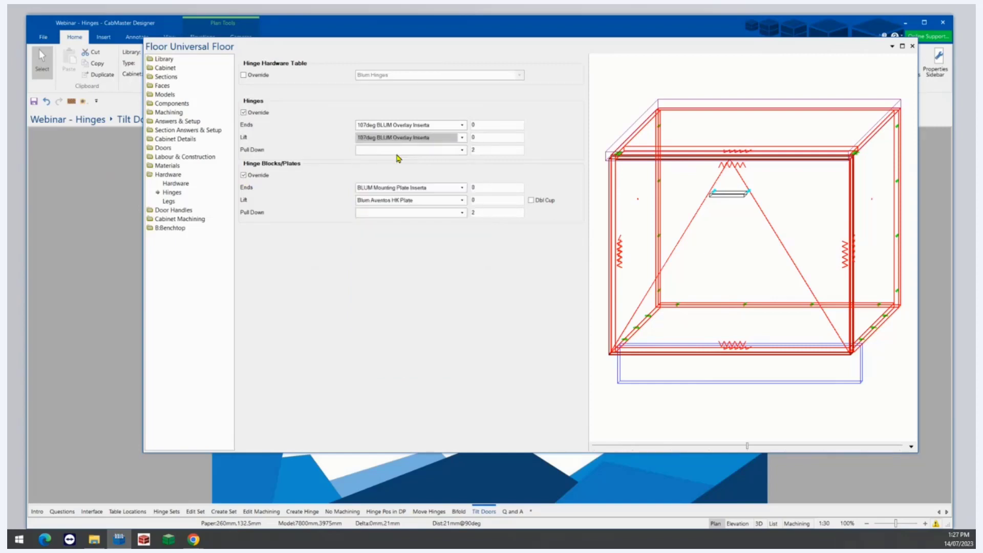
click(397, 201)
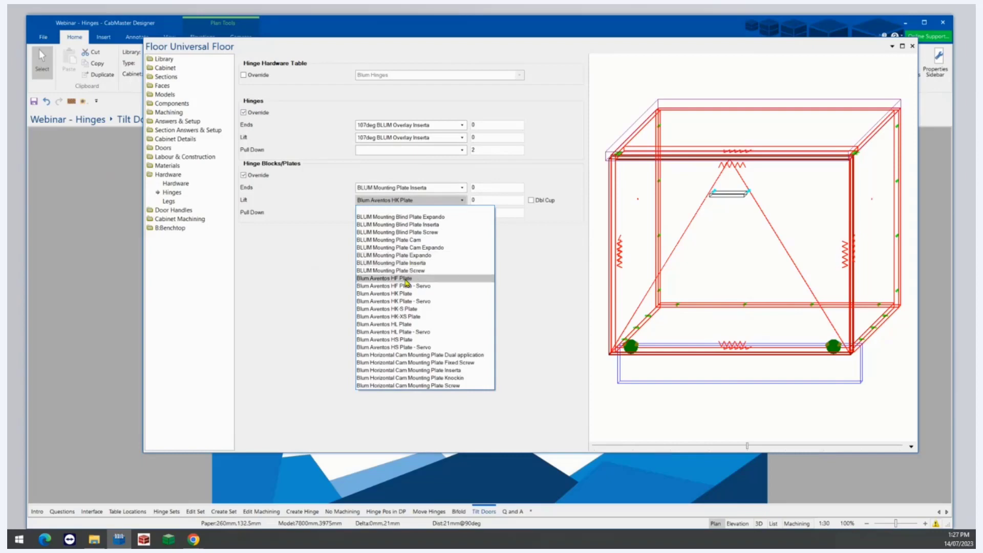
click(404, 262)
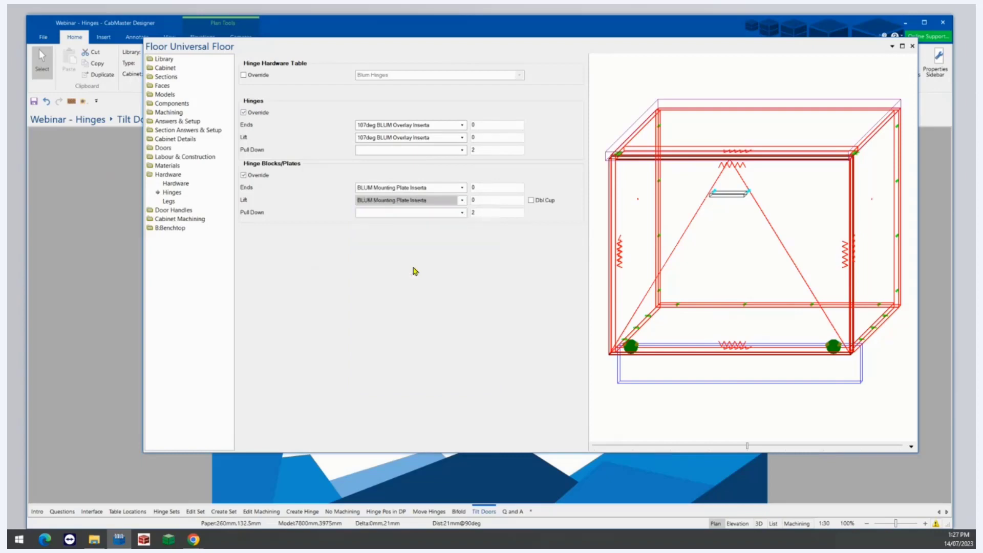
Show the cabinet preview in 3D Wireframe and rotate it to inspect the tilt door's bottom hinge drilling
right_click(911, 450)
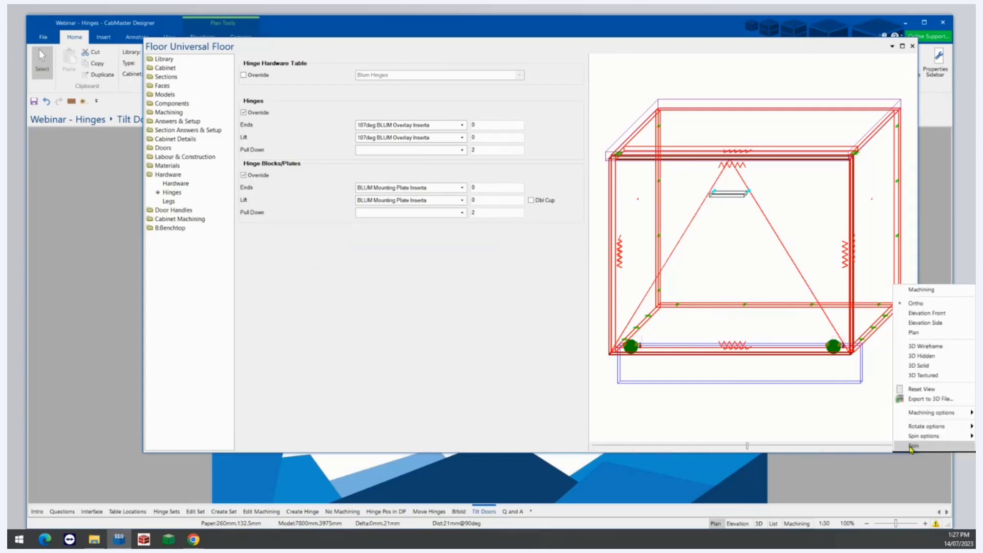
click(925, 347)
drag(819, 364, 830, 318)
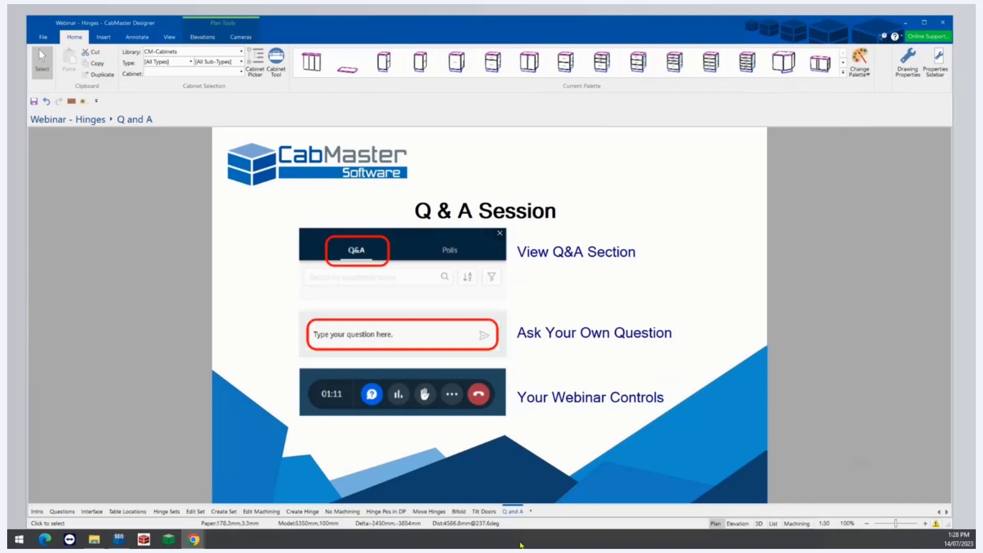
Add a new page with page 15's properties and place a Wall Rangehood Undermount cabinet on it
click(533, 513)
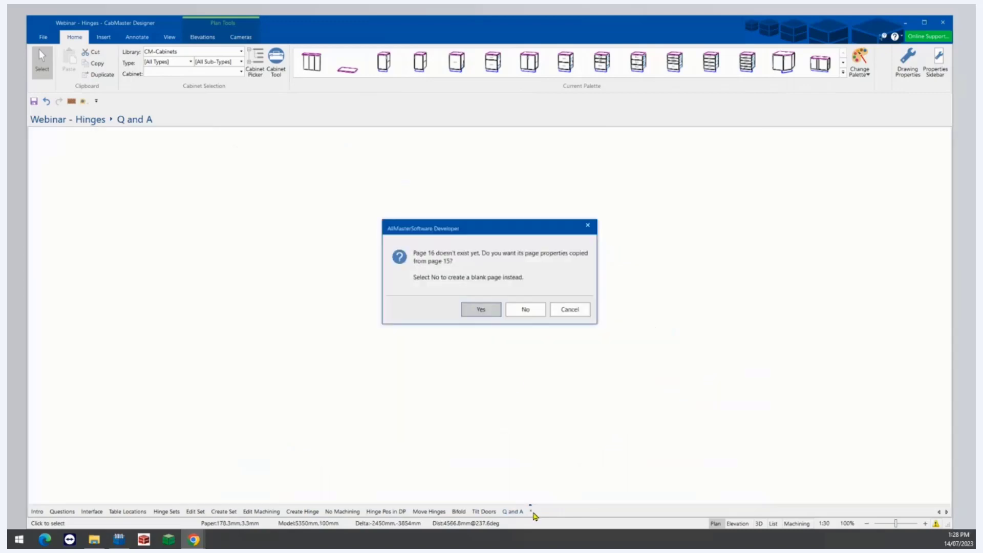
click(485, 313)
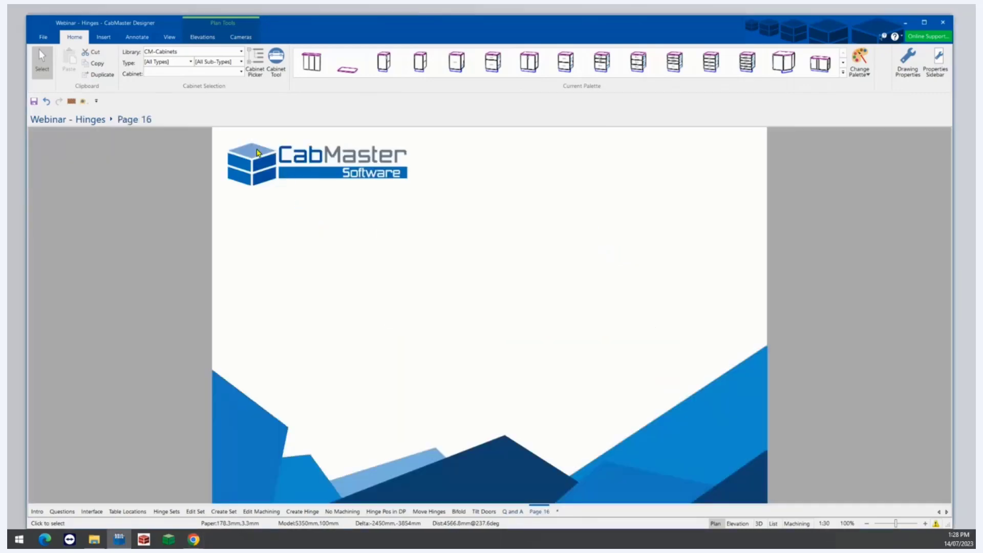
click(191, 61)
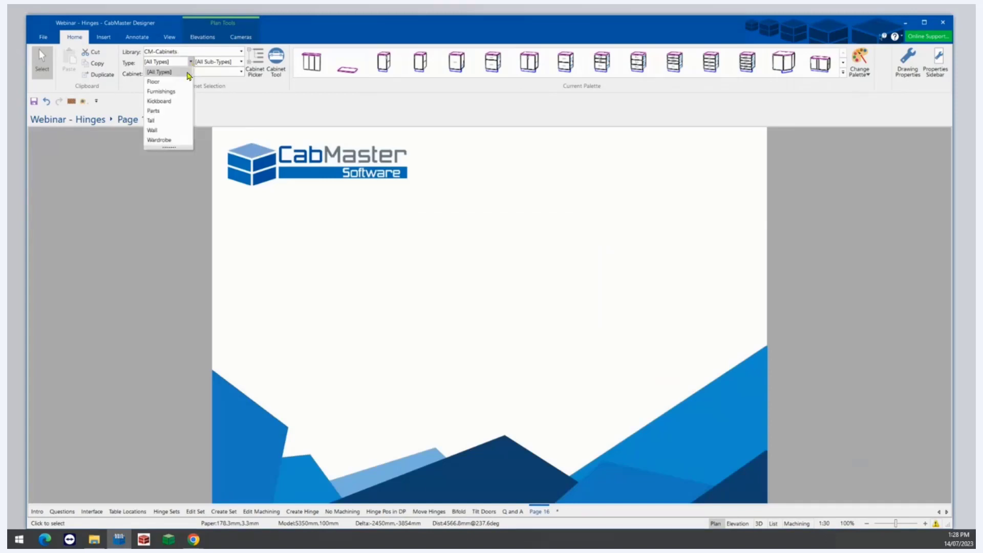
click(169, 132)
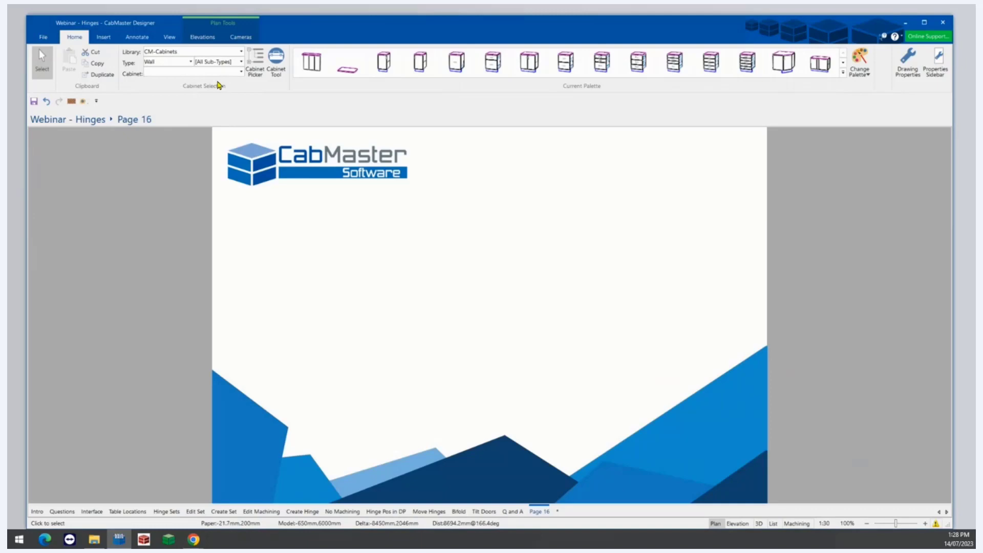
click(241, 61)
click(225, 169)
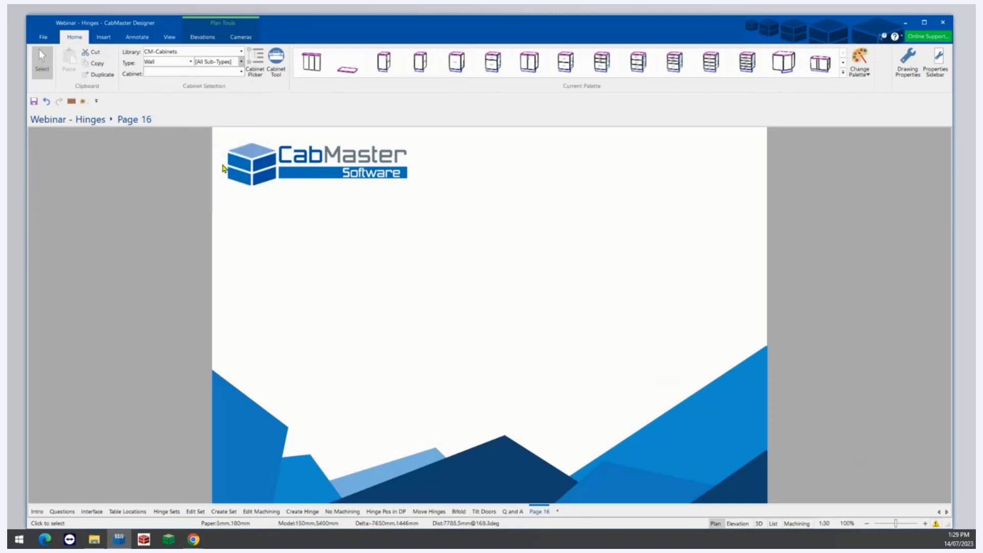
click(242, 72)
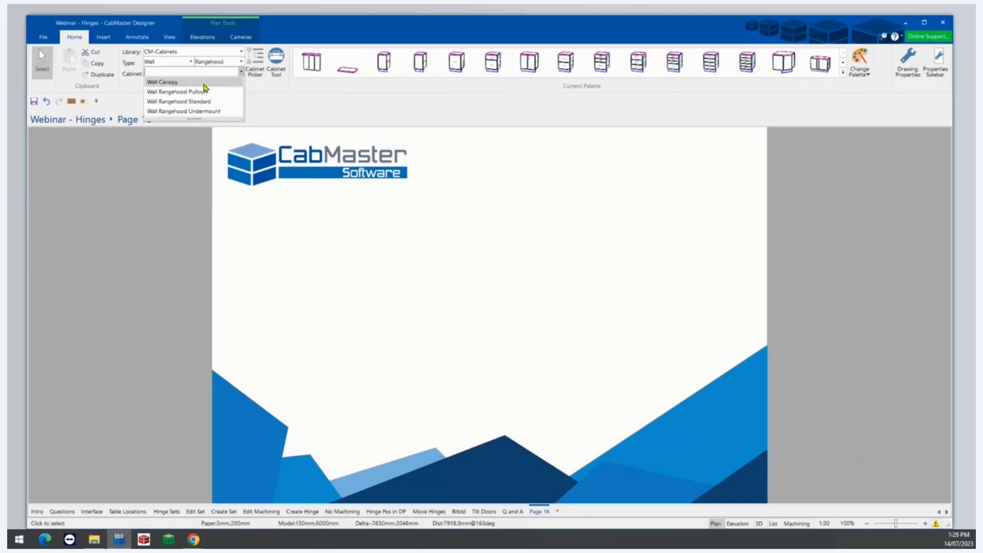
click(213, 111)
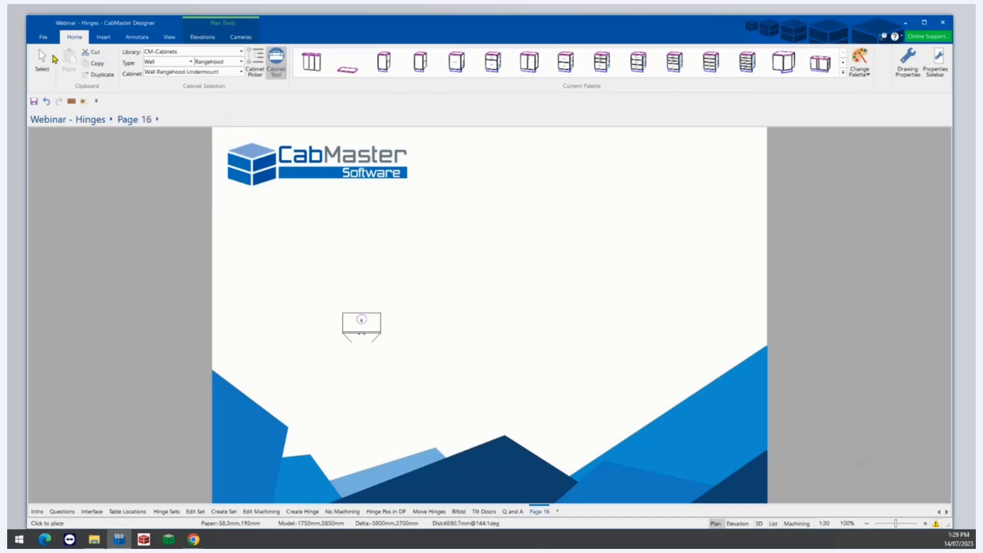
click(42, 61)
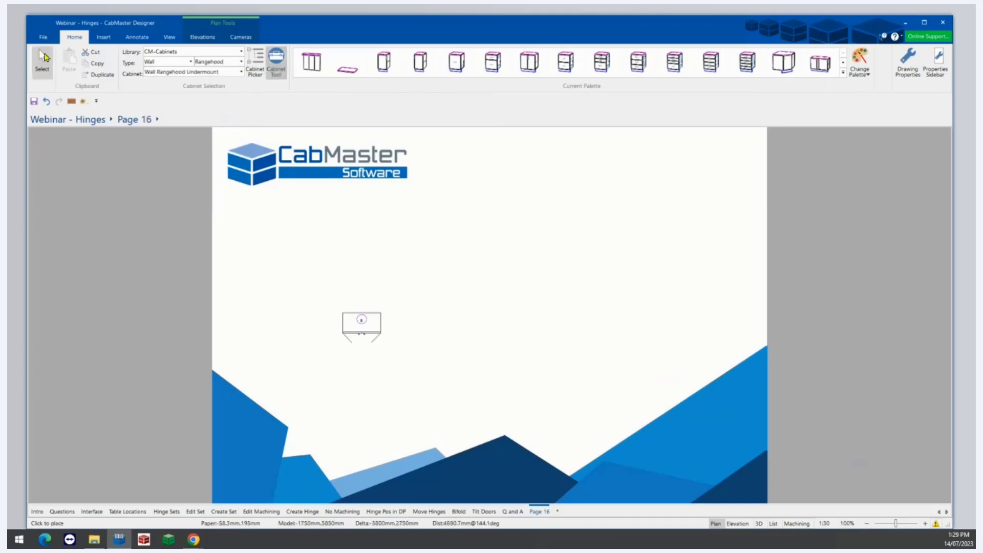
With the rangehood cabinet's hinge properties open, set the drawing's door height threshold for three hinges to 500 mm
double_click(352, 322)
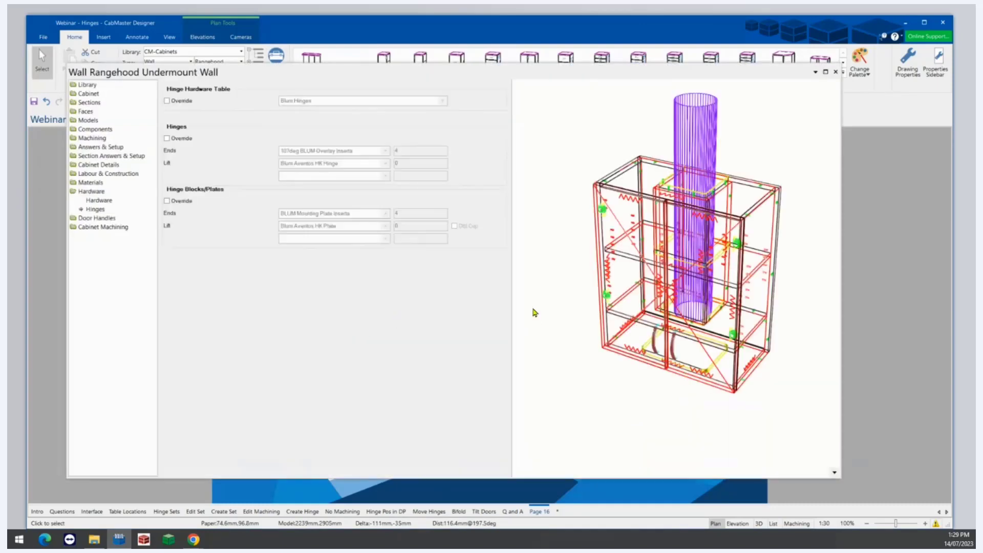
drag(614, 212, 563, 325)
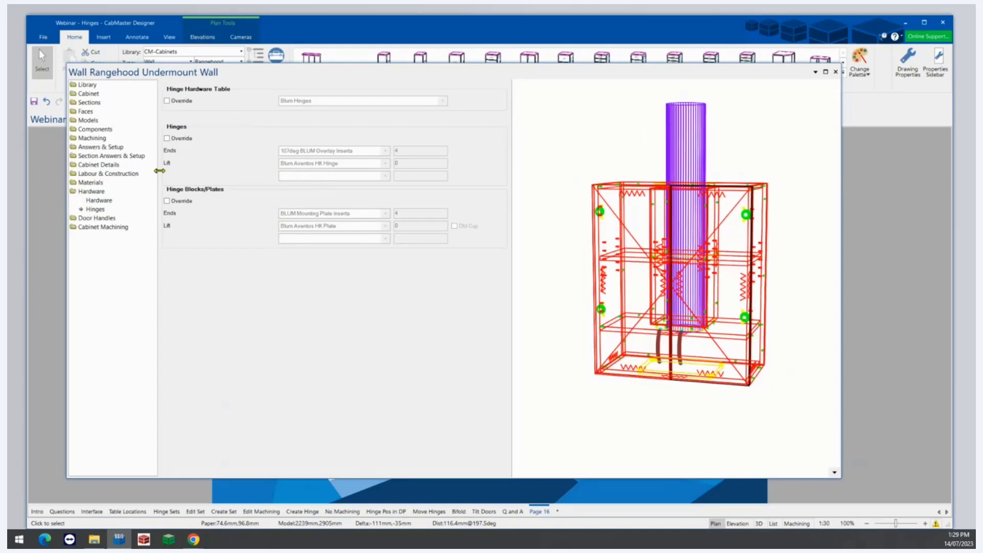
click(908, 59)
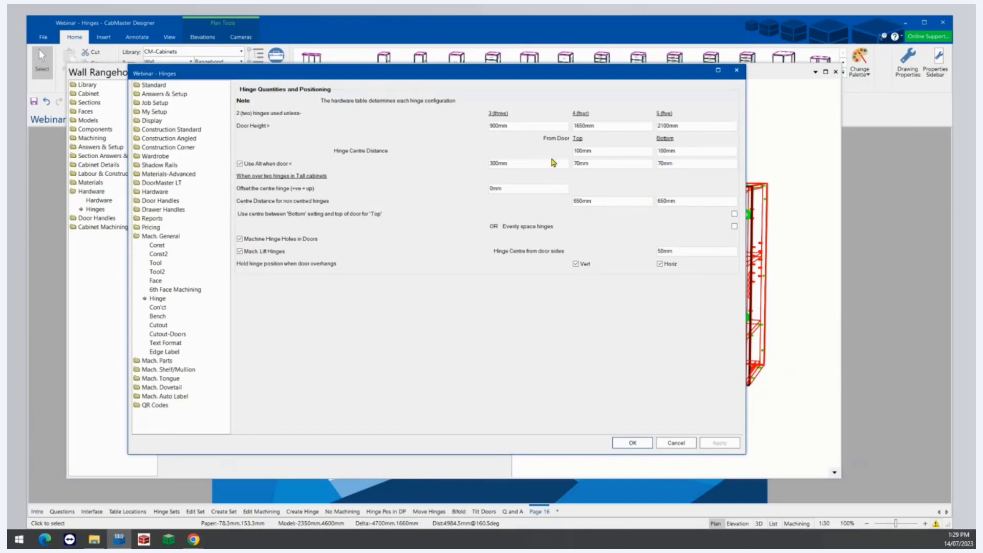
double_click(528, 127)
text(500)
key(Tab)
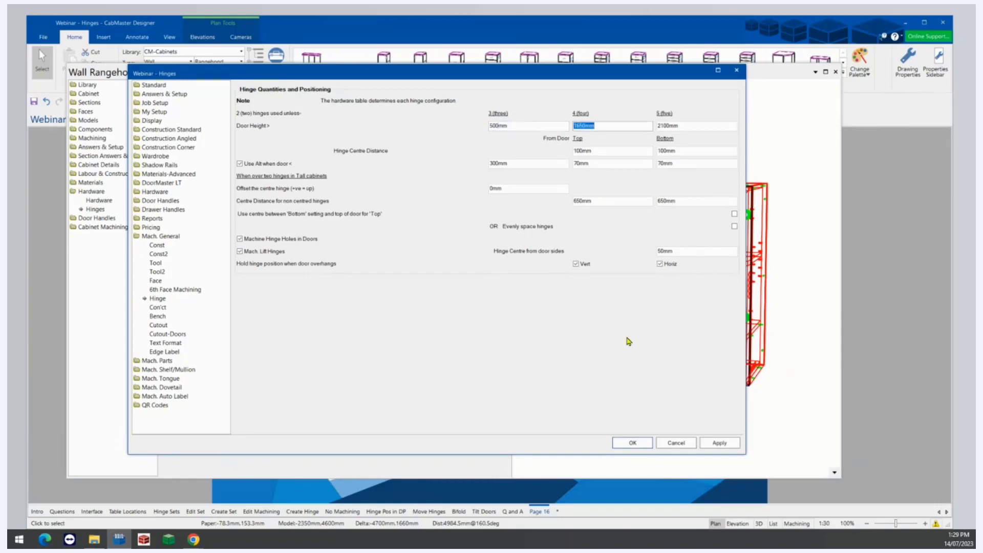
click(726, 444)
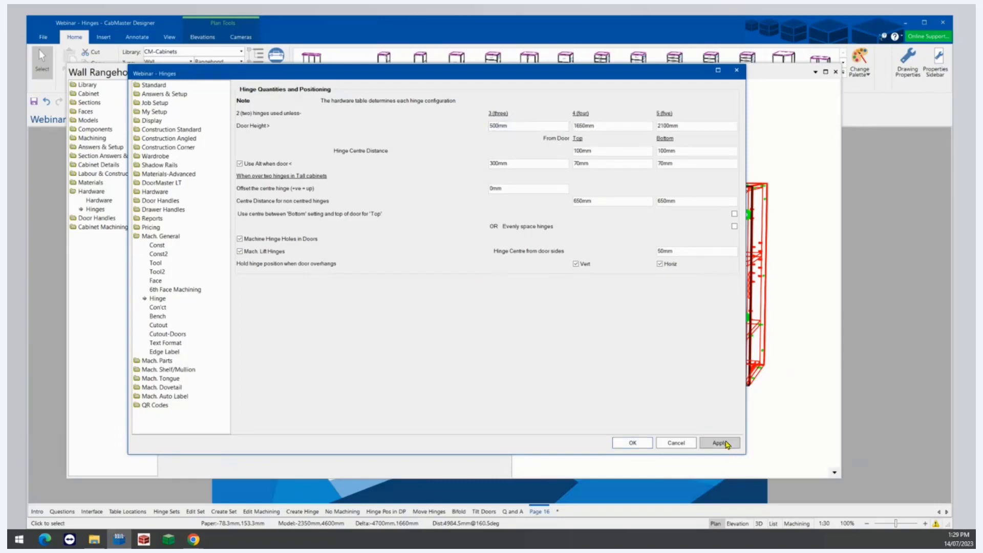
click(633, 443)
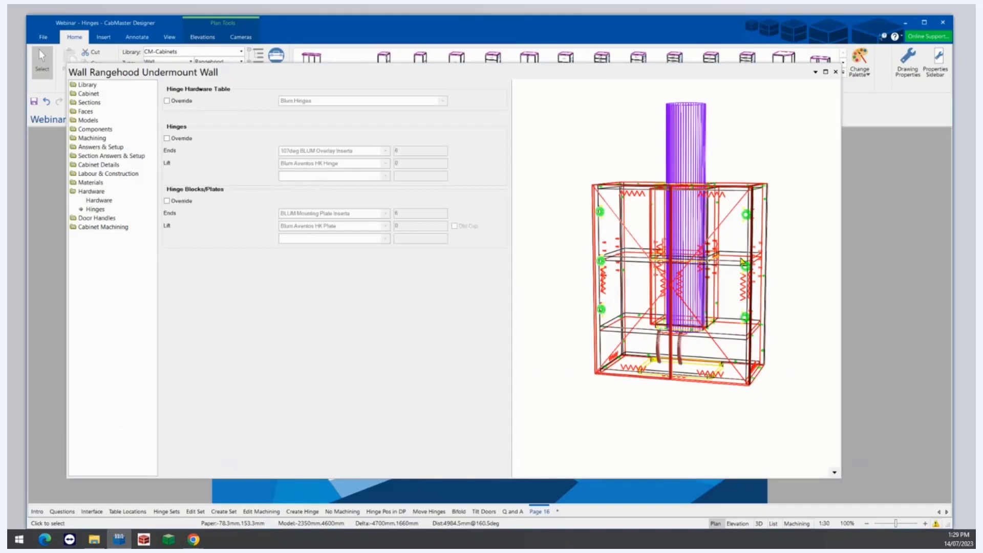
Inspect the rangehood cabinet's hinge drilling in the wireframe, open its Cabinet Machining options, and switch the preview to Machining
drag(743, 262, 598, 251)
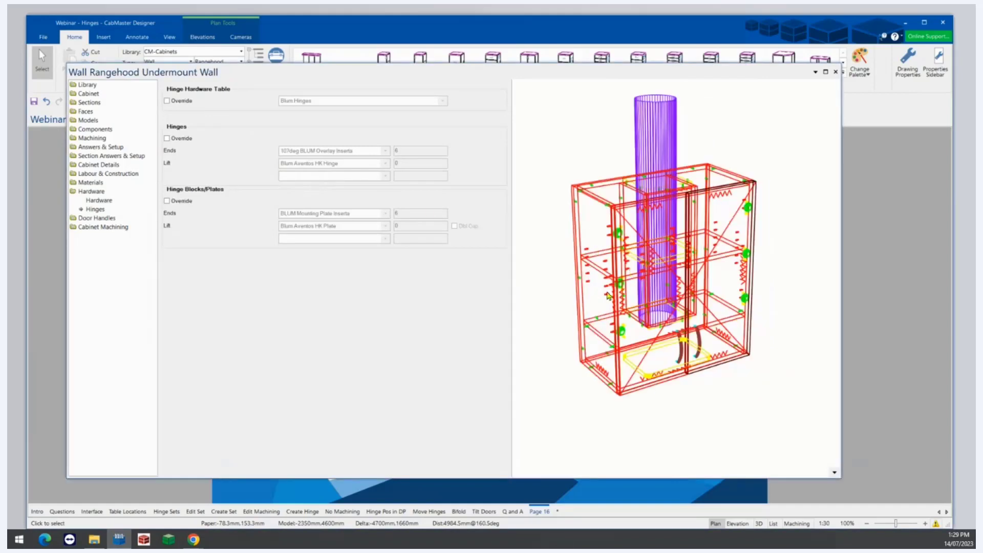
click(102, 226)
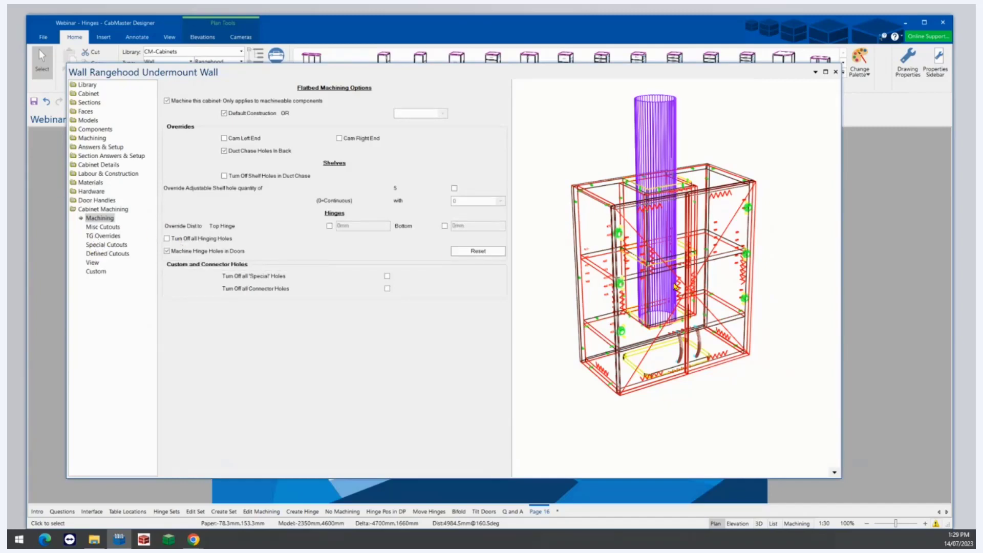
drag(675, 287, 440, 233)
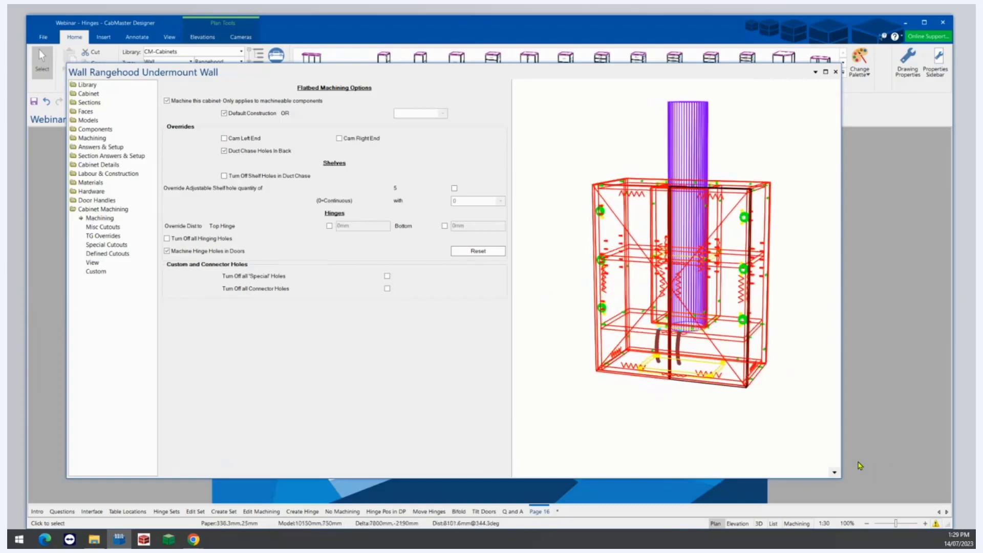
click(835, 472)
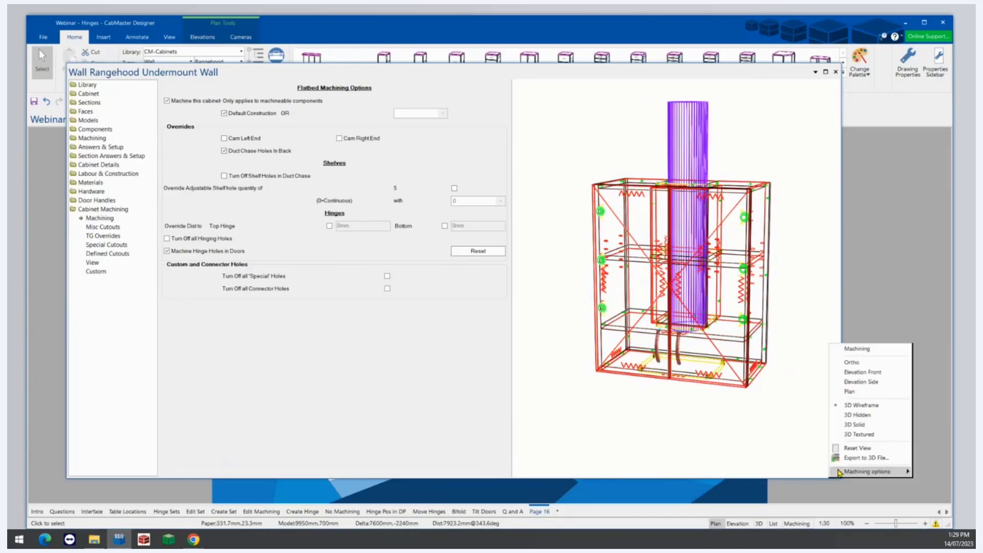
click(858, 350)
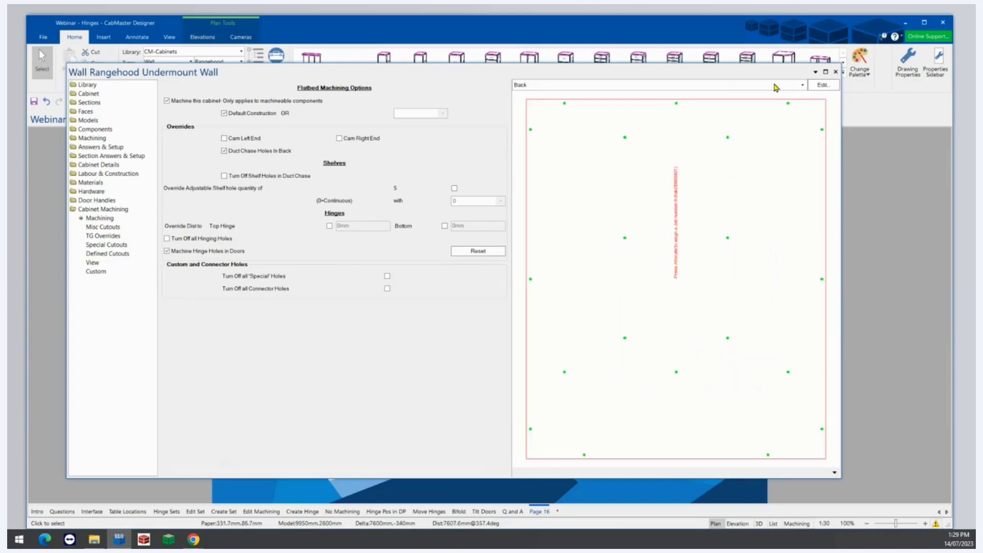
Check the parts available in the machining preview and review the drawing's hinge quantity and positioning settings
click(777, 86)
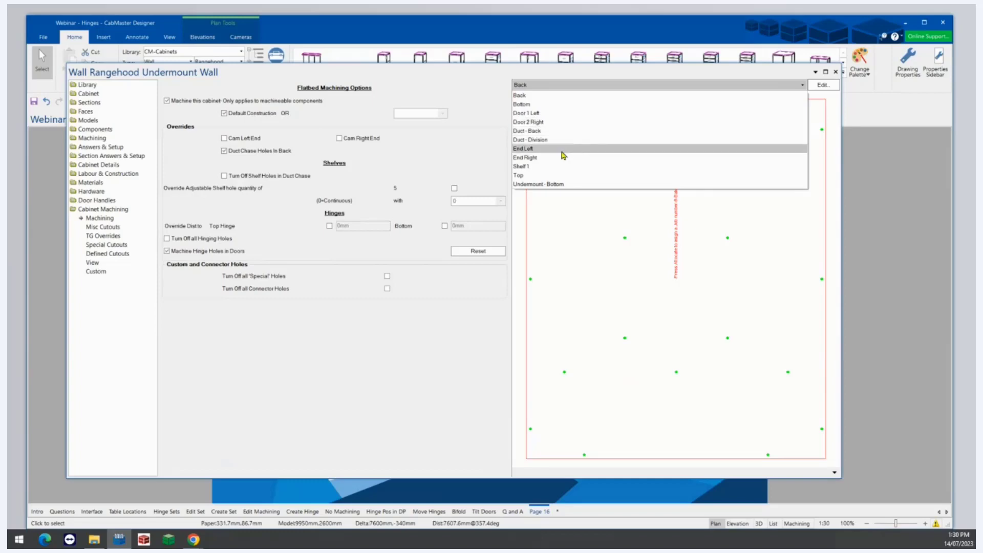
click(897, 66)
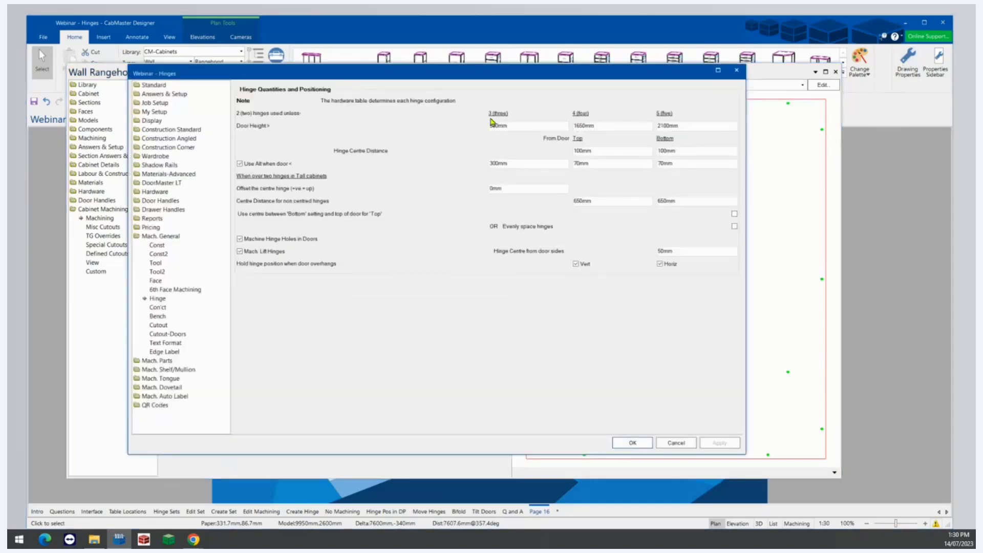
click(736, 70)
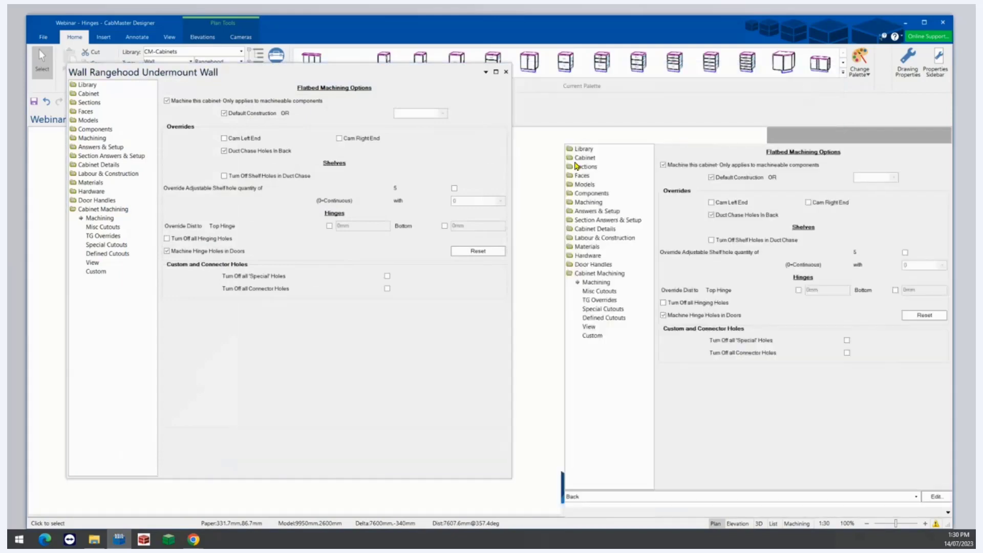
View the hinge drilling of Door 2 Right in the machining editor and return to the page view
double_click(319, 191)
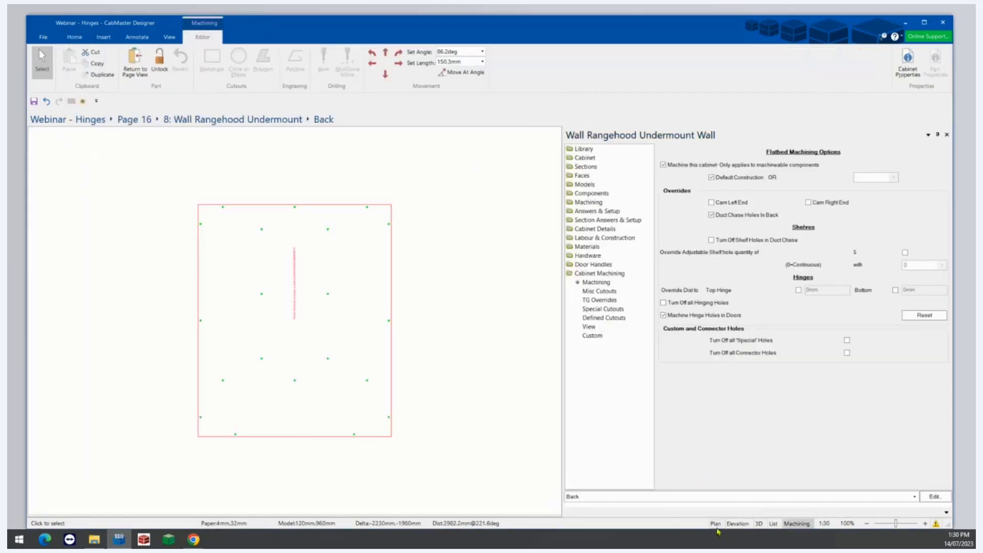
click(697, 497)
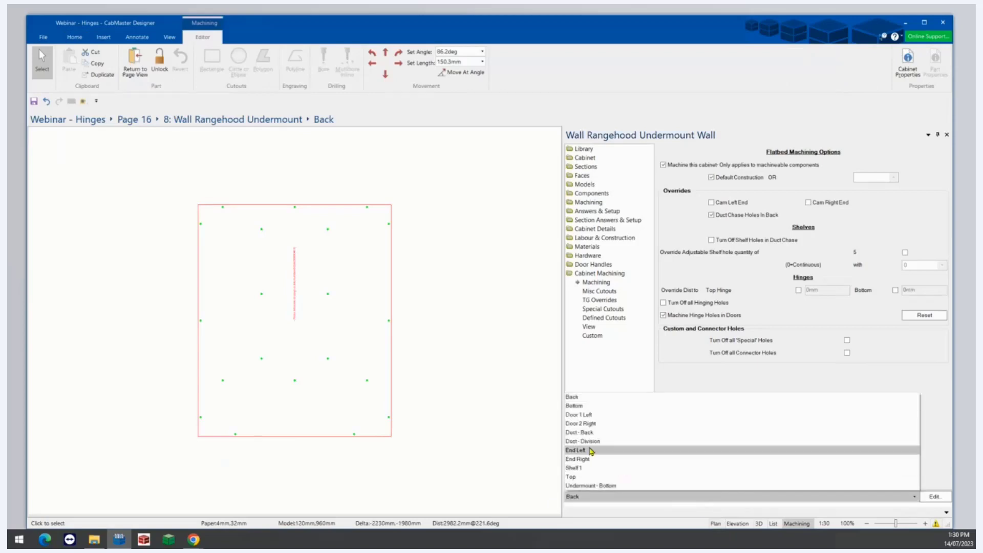
click(581, 424)
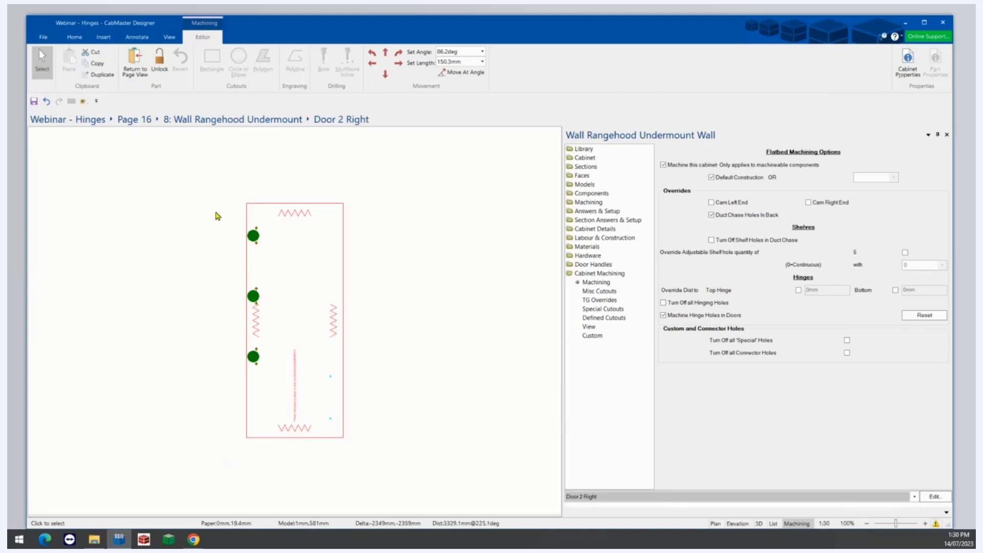
click(159, 60)
click(136, 67)
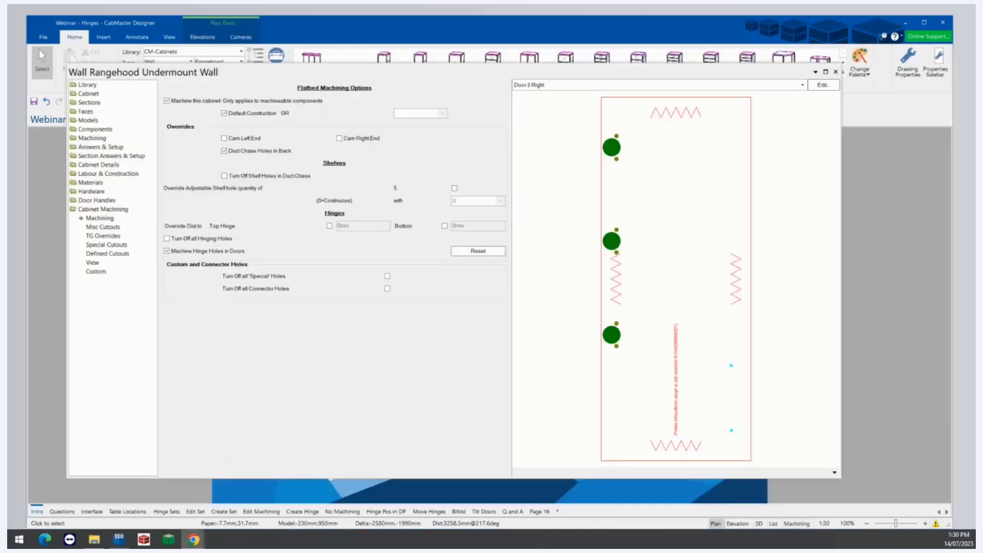
Close the cabinet properties and re-check the door height thresholds in the drawing's hinge properties
click(836, 72)
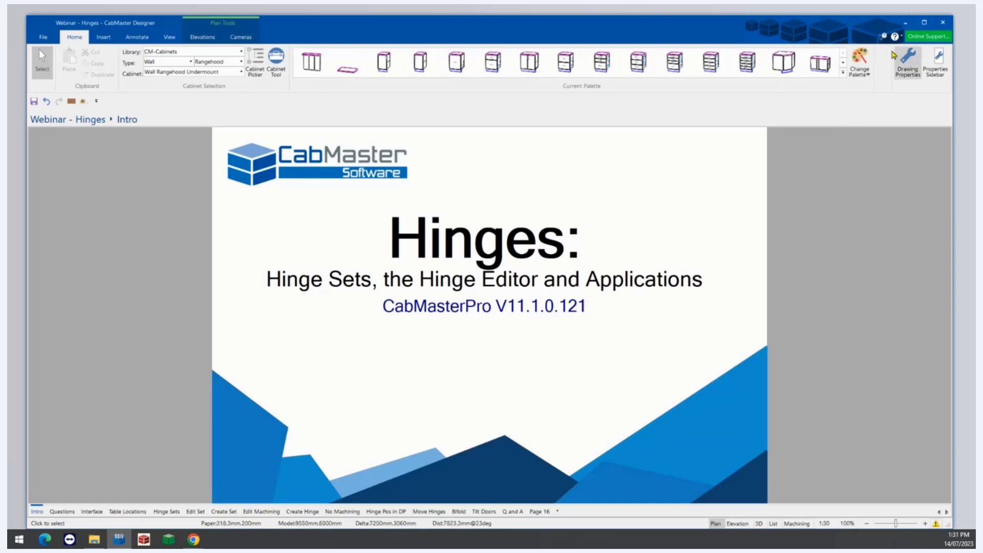
click(914, 61)
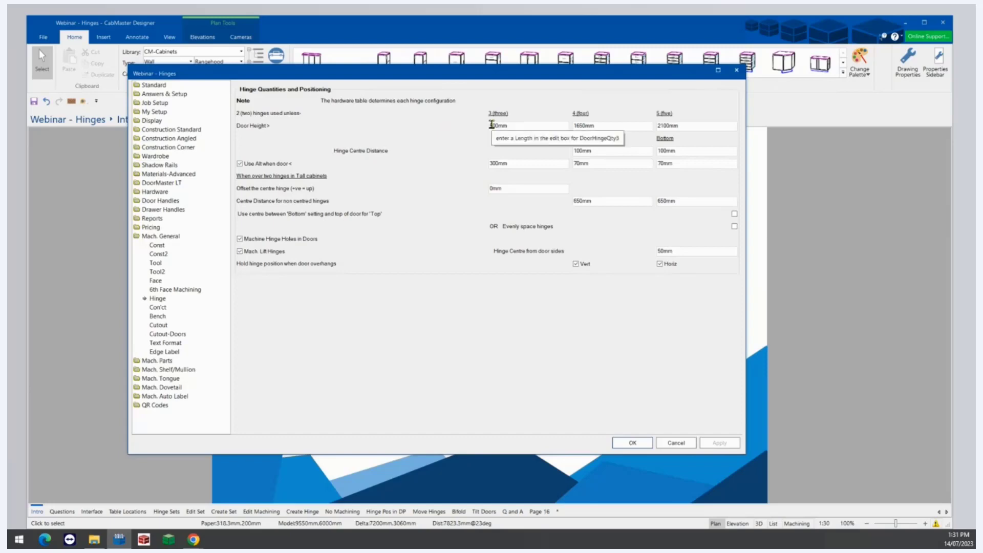
click(736, 71)
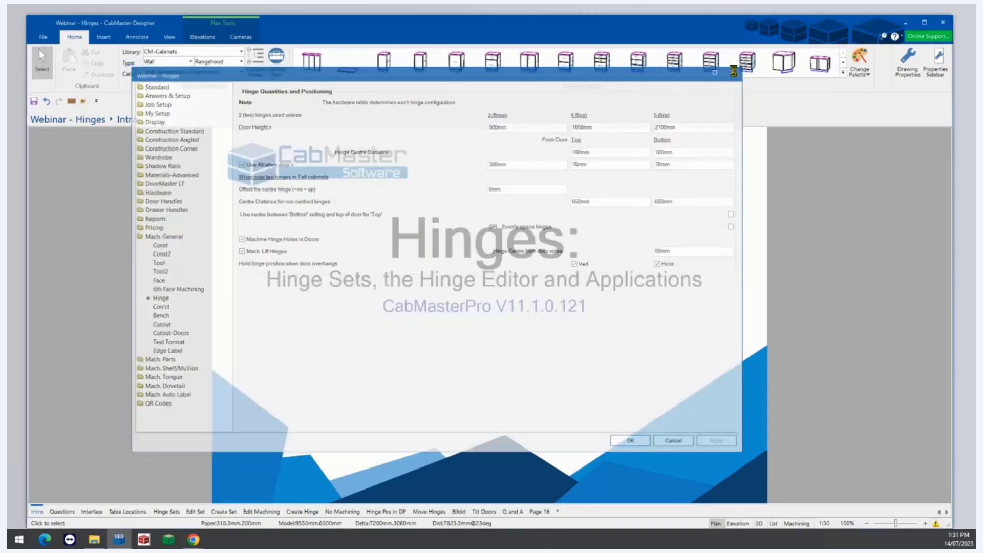
Open the machining options of the rangehood cabinet on Page 16 and turn off all hinging holes
click(539, 512)
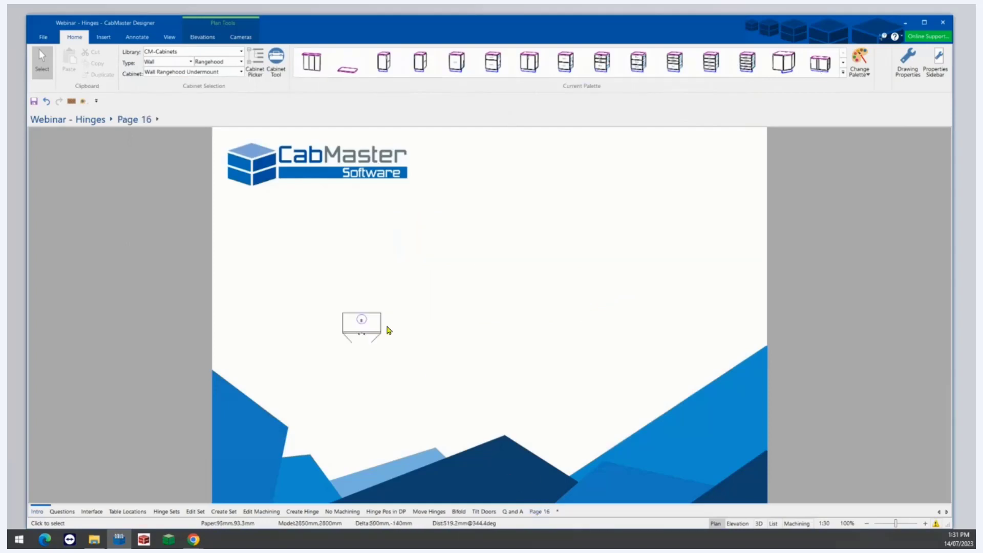
click(363, 323)
double_click(368, 320)
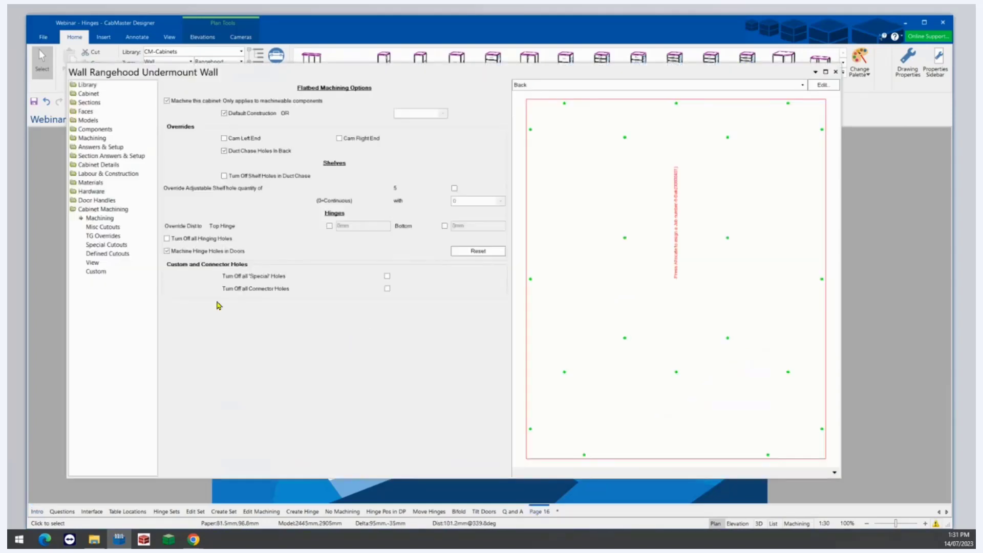
click(168, 239)
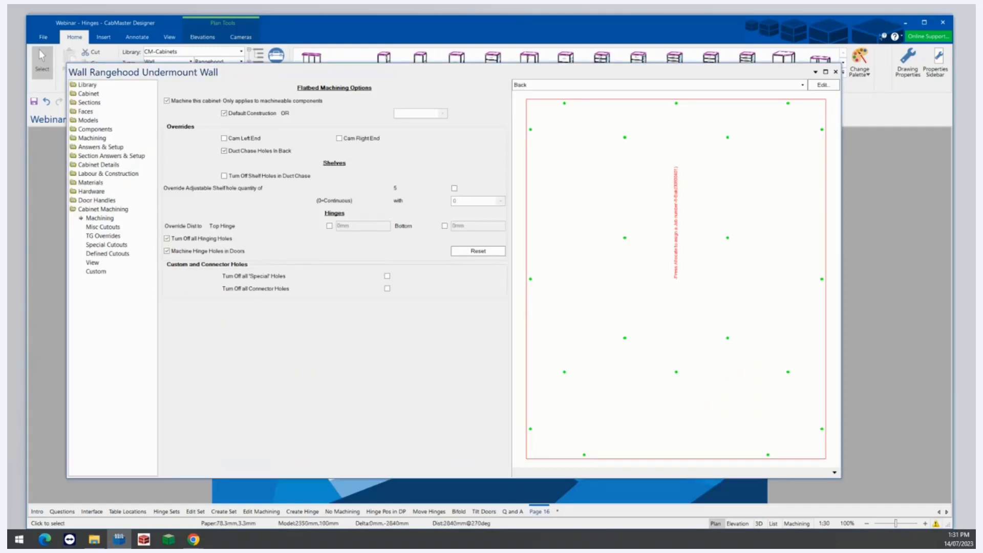
View the cabinet's Back part in the machining editor and return to the page view
click(822, 85)
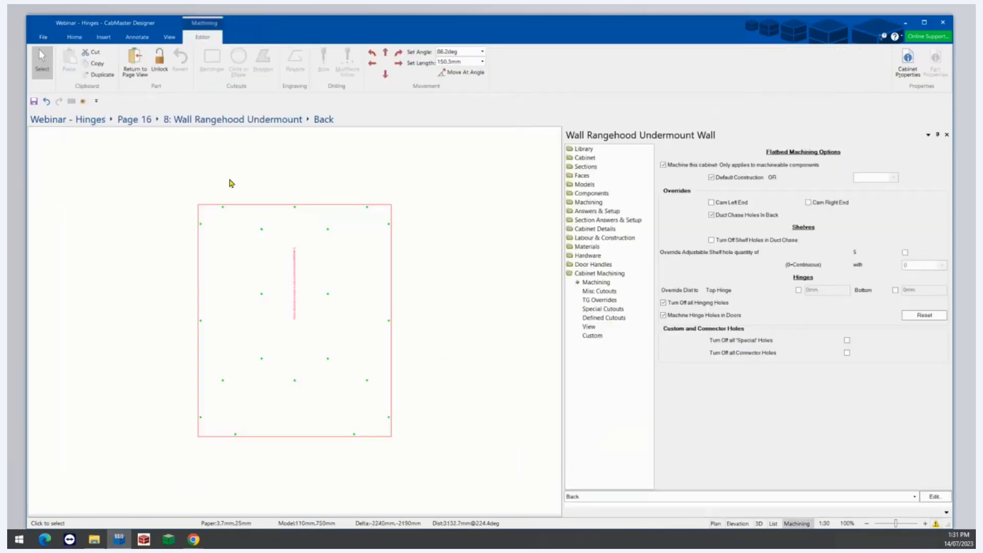
click(588, 497)
click(149, 65)
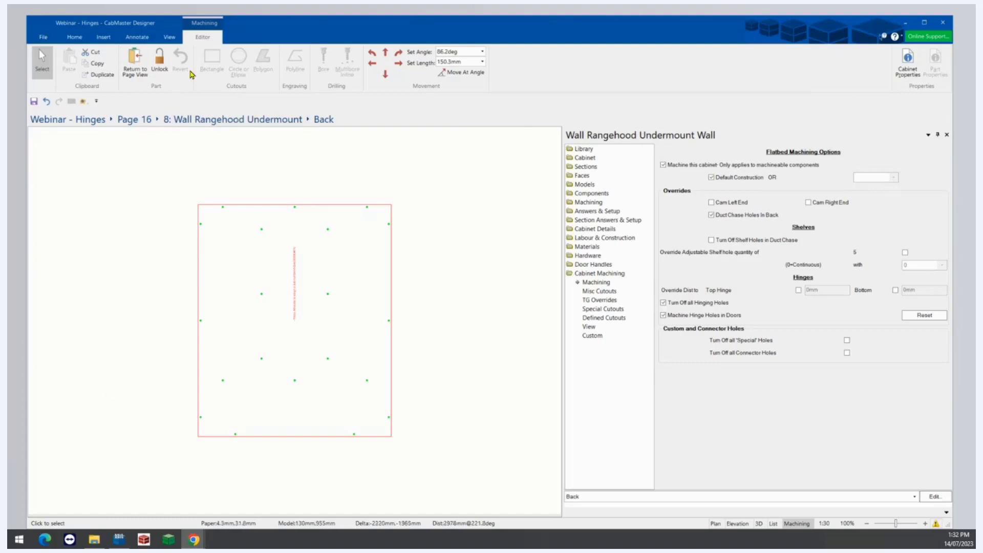
click(135, 63)
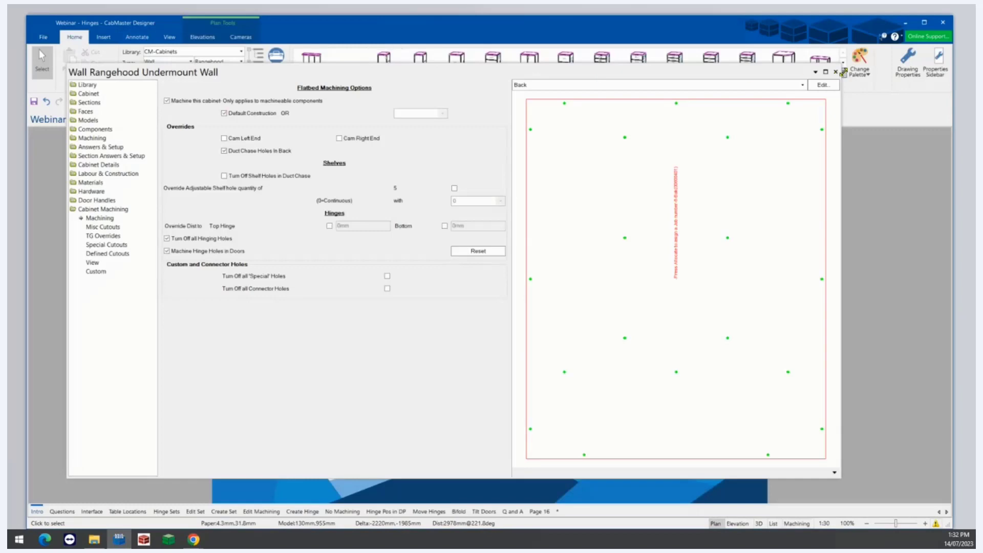
Close the rangehood cabinet's properties and bring up the annotation tools
click(818, 72)
click(506, 71)
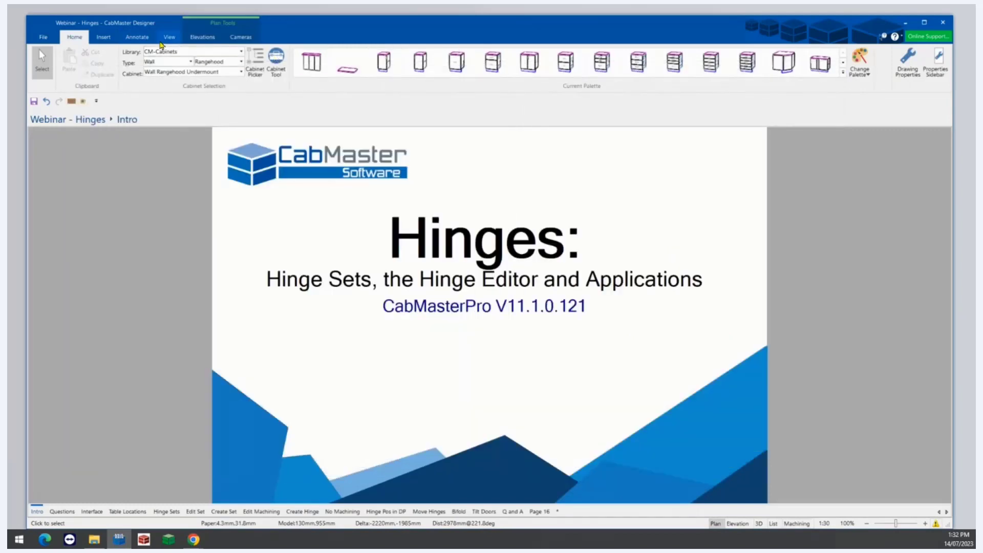
click(137, 37)
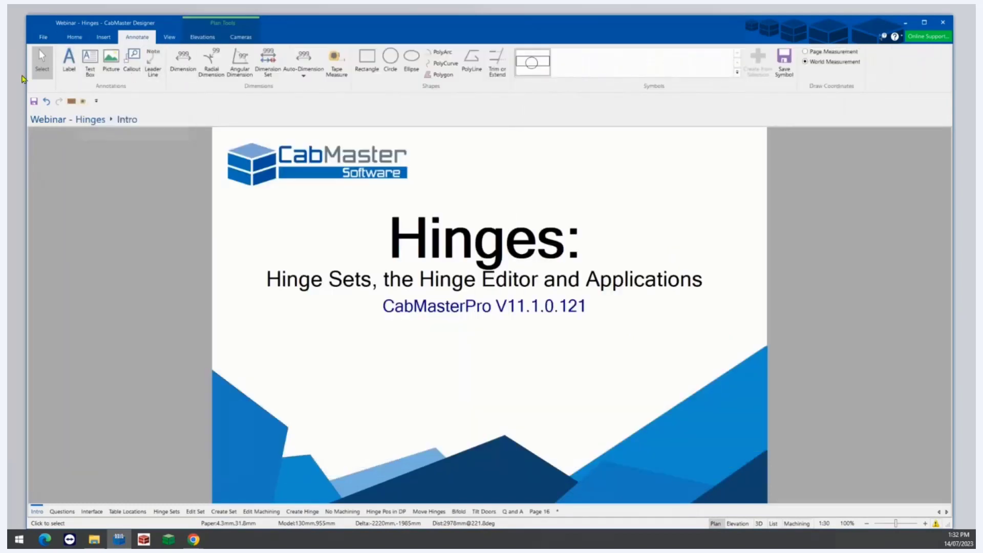